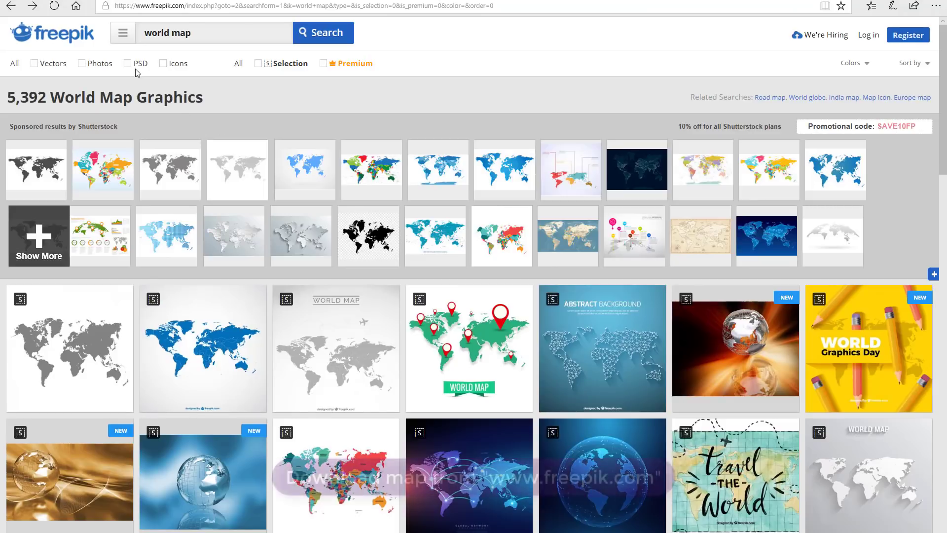
Step: Open the first grey world map graphic in the freepik results for "world map"
click(190, 36)
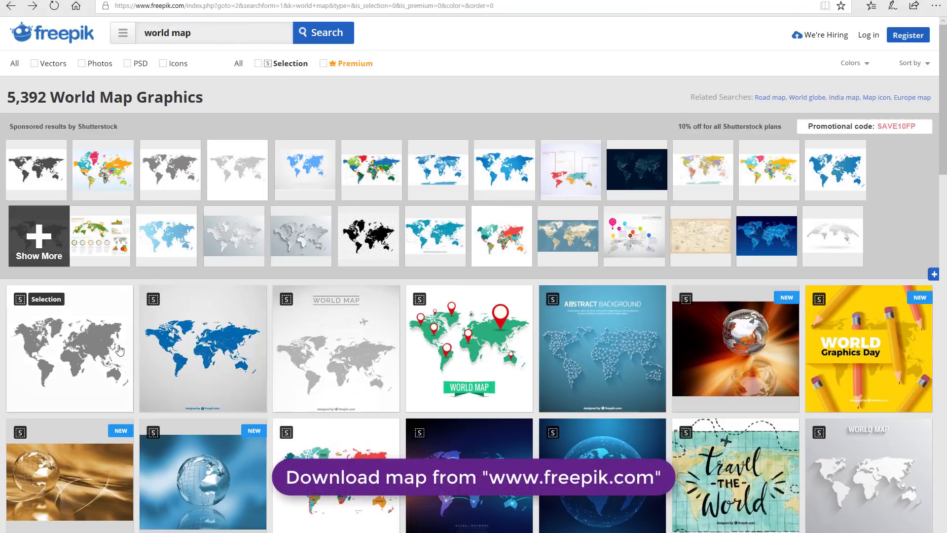
click(74, 346)
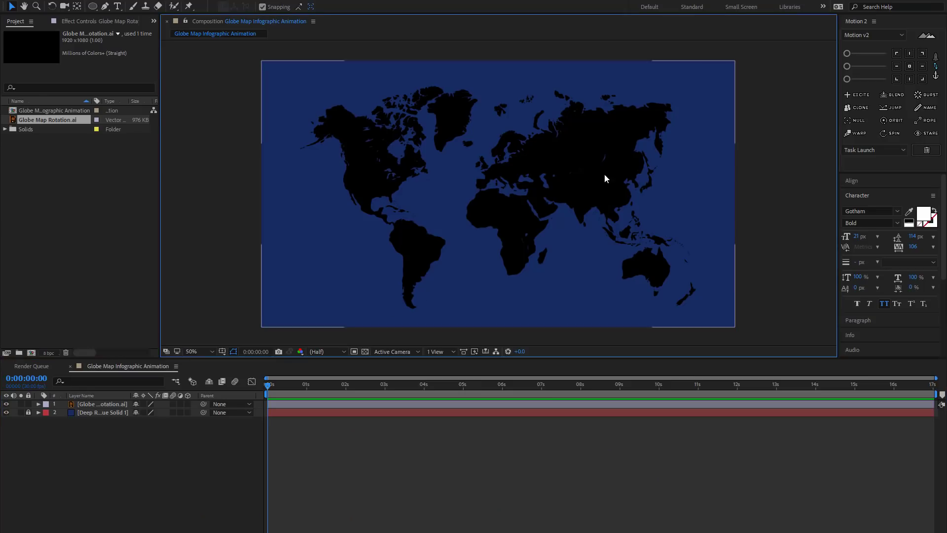
Step: Switch to After Effects and apply a Fill effect to the Globe Map Rotation.ai layer
click(605, 174)
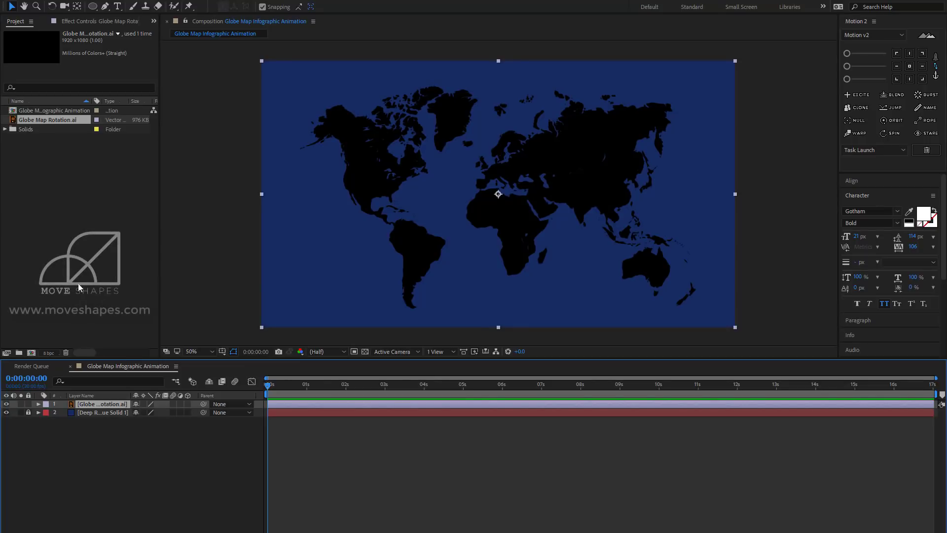
click(92, 22)
right_click(101, 124)
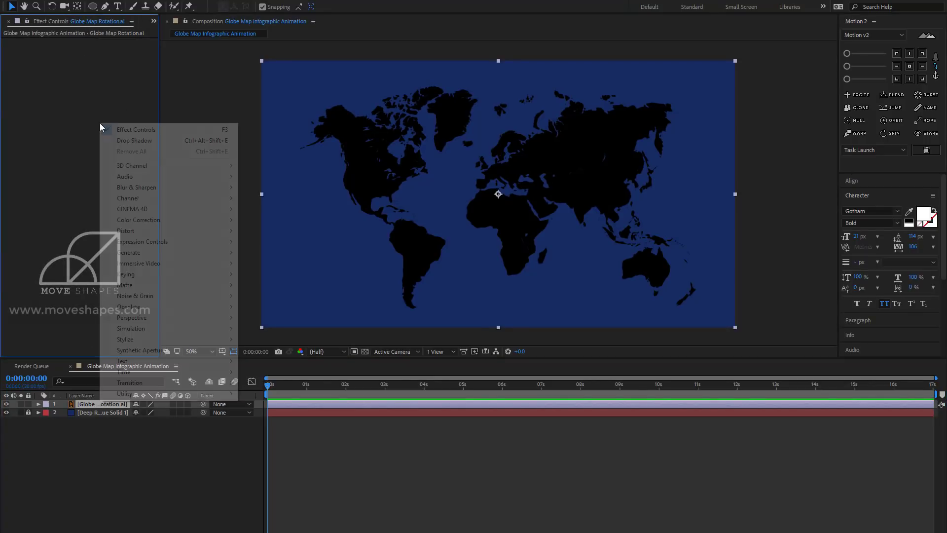
mouse_move(203, 253)
click(256, 415)
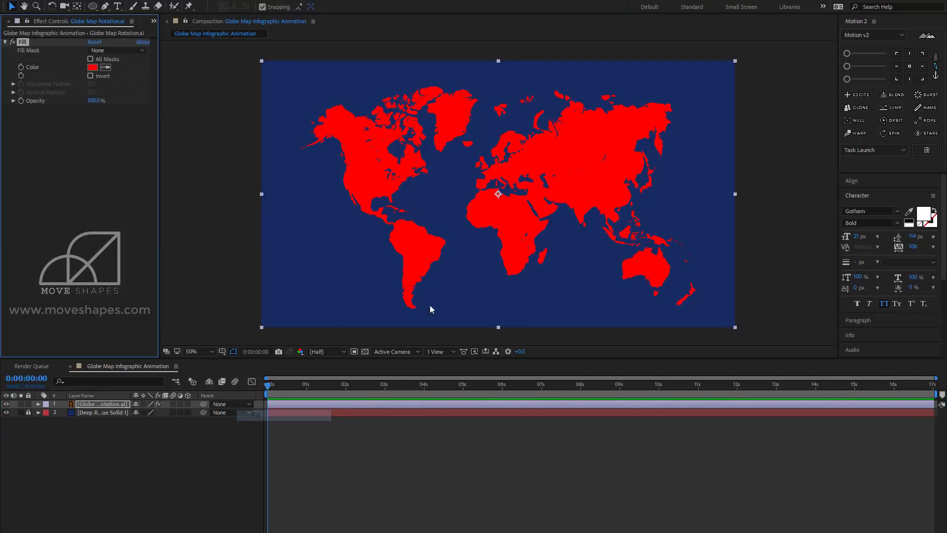
Step: Set the map's Fill colour to white (FFFFFF) and return to the project's item list
click(92, 67)
drag(713, 237, 686, 199)
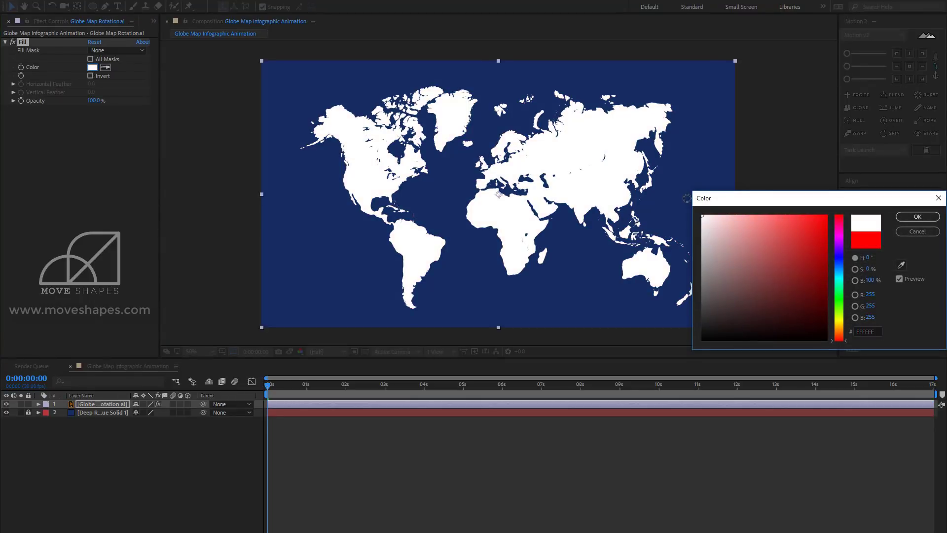
click(917, 217)
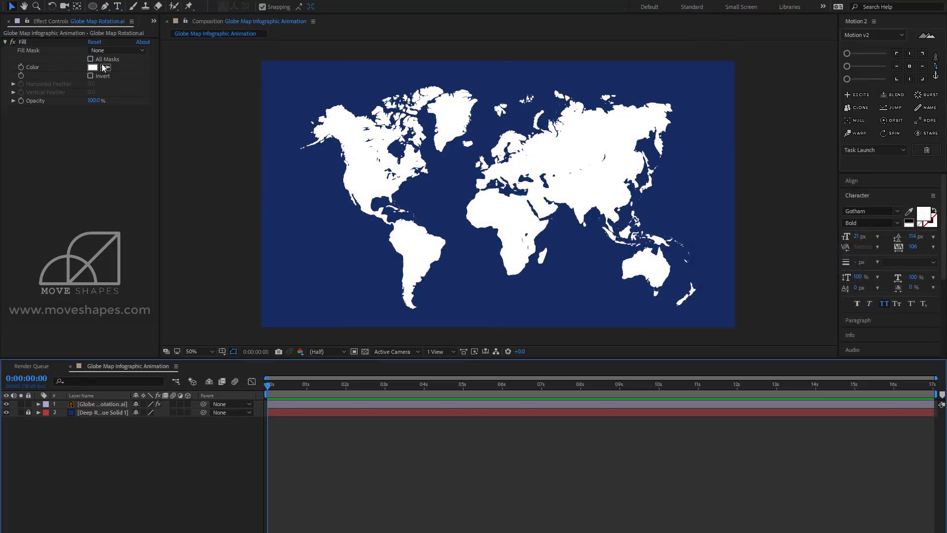
click(154, 21)
click(168, 34)
click(81, 181)
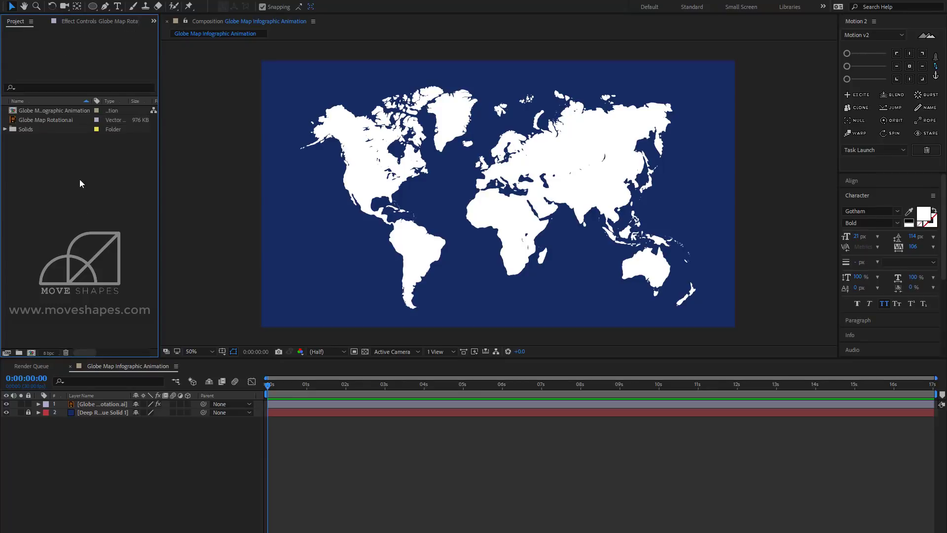
Step: Find the CC Sphere effect and apply it to the world map layer
click(615, 195)
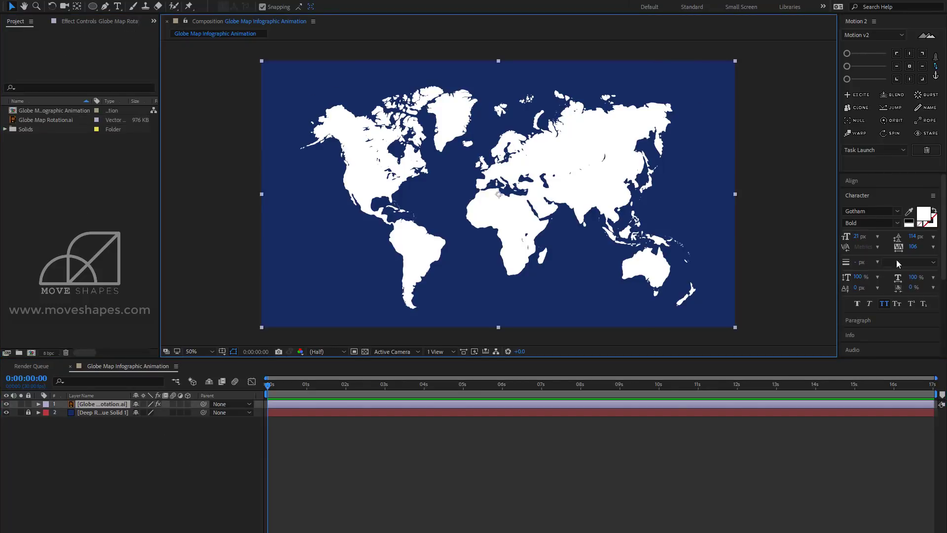
click(881, 196)
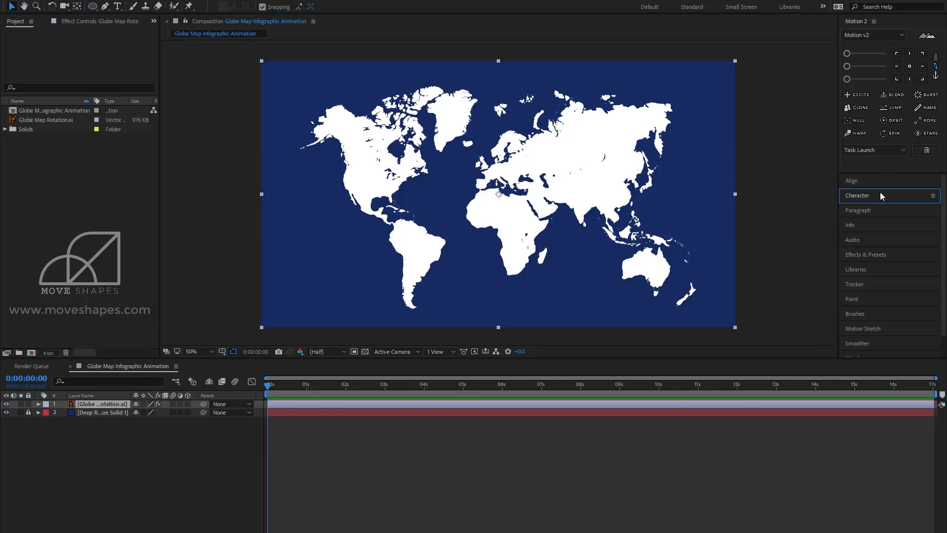
click(880, 255)
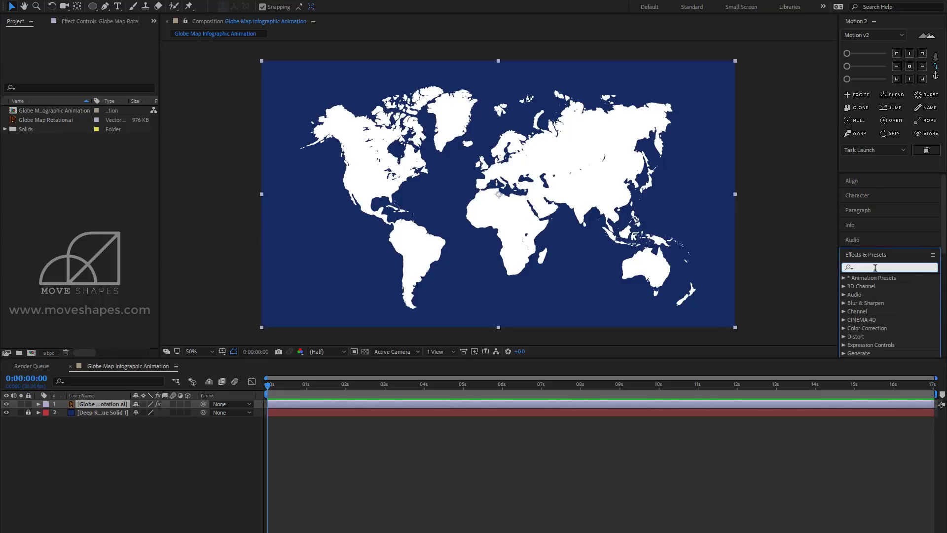
text(cc s)
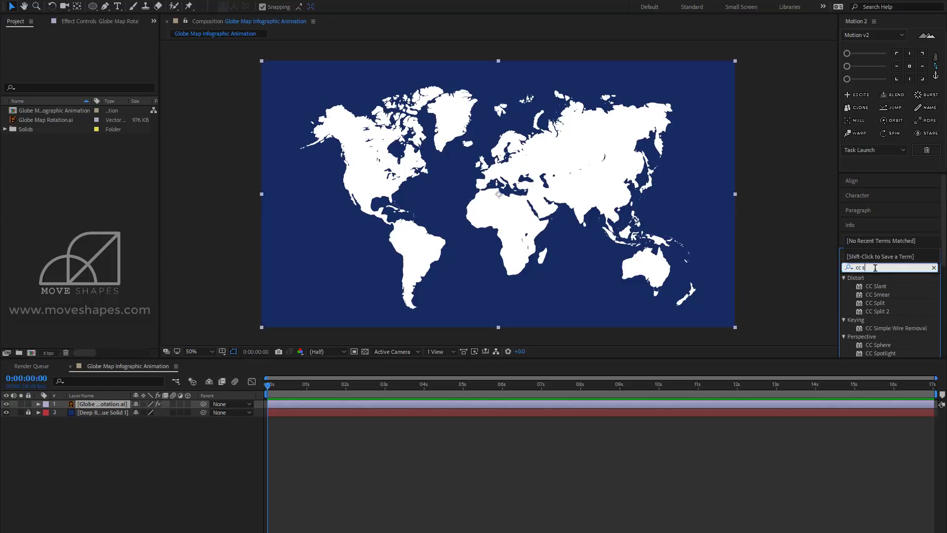
text(p)
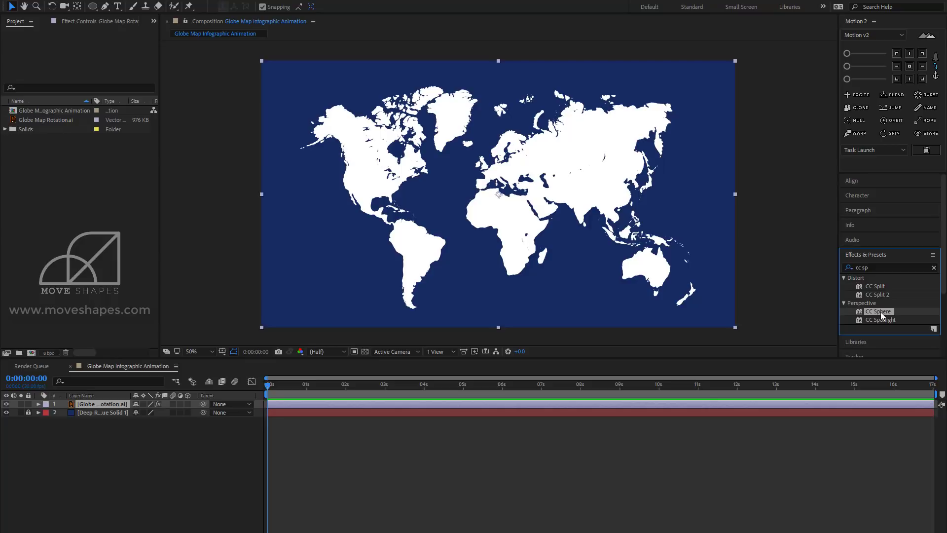
drag(880, 312, 586, 197)
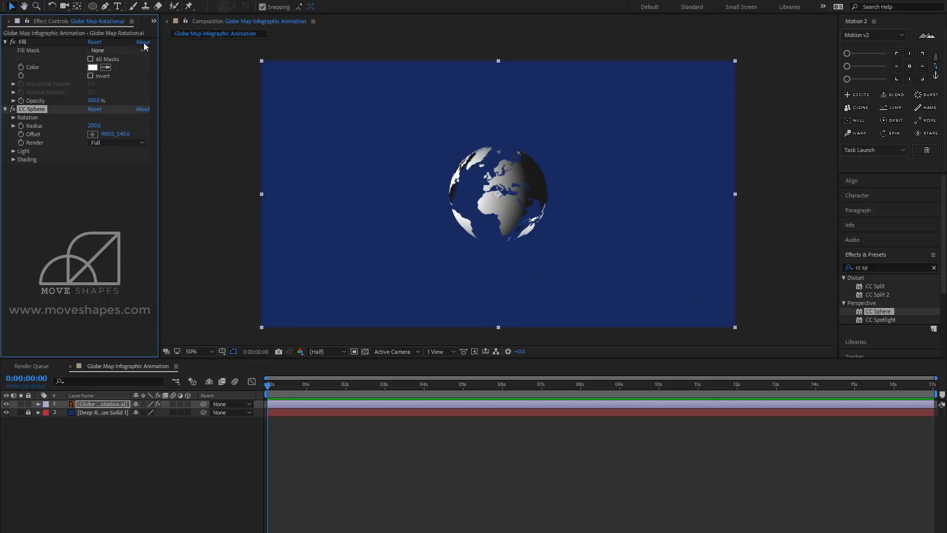
Step: Place CC Sphere above Fill in the map layer's effect order, comparing it with the reverse order
drag(37, 109, 43, 40)
click(759, 206)
scroll(513, 241, up, 1)
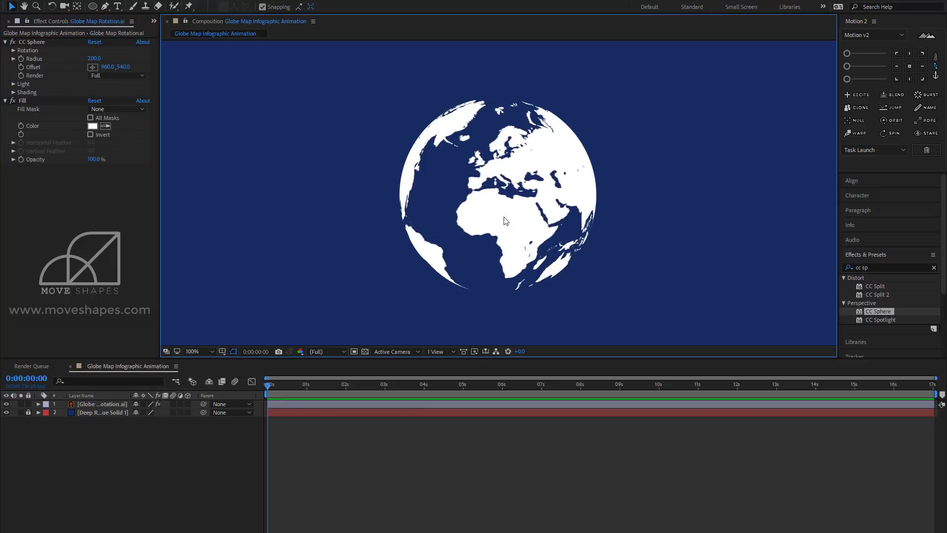
drag(32, 42, 35, 165)
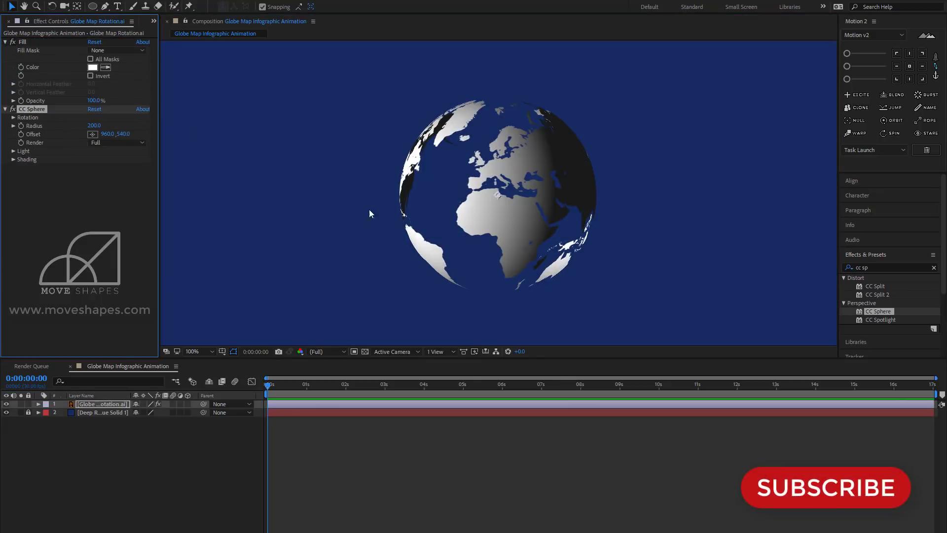
drag(34, 109, 39, 37)
click(323, 419)
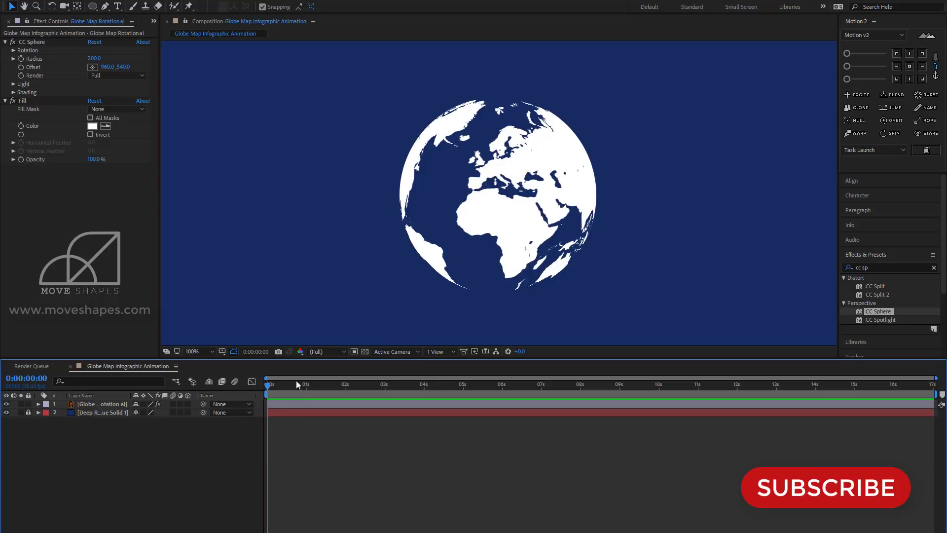
Step: End the work area at 0:00:05:00 and trim the composition to the work area
drag(265, 386, 463, 396)
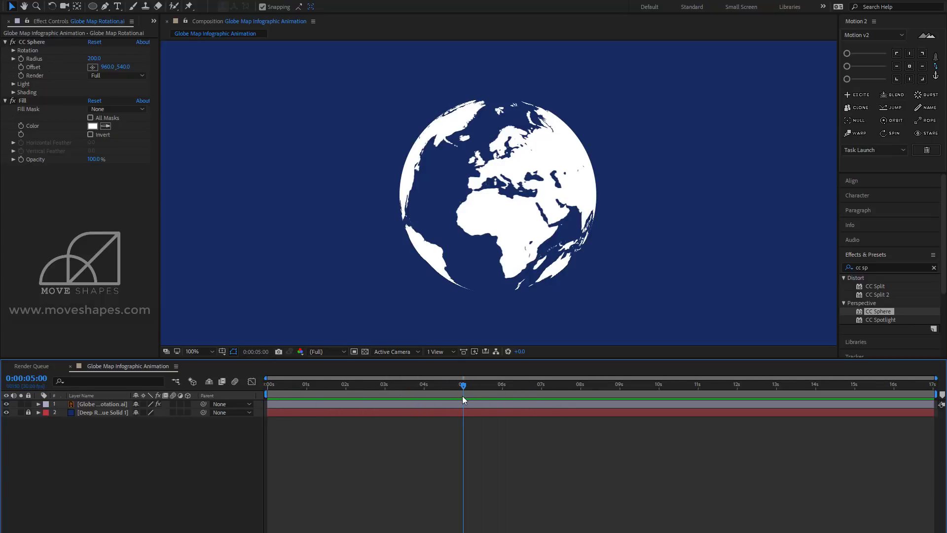
drag(936, 394, 466, 389)
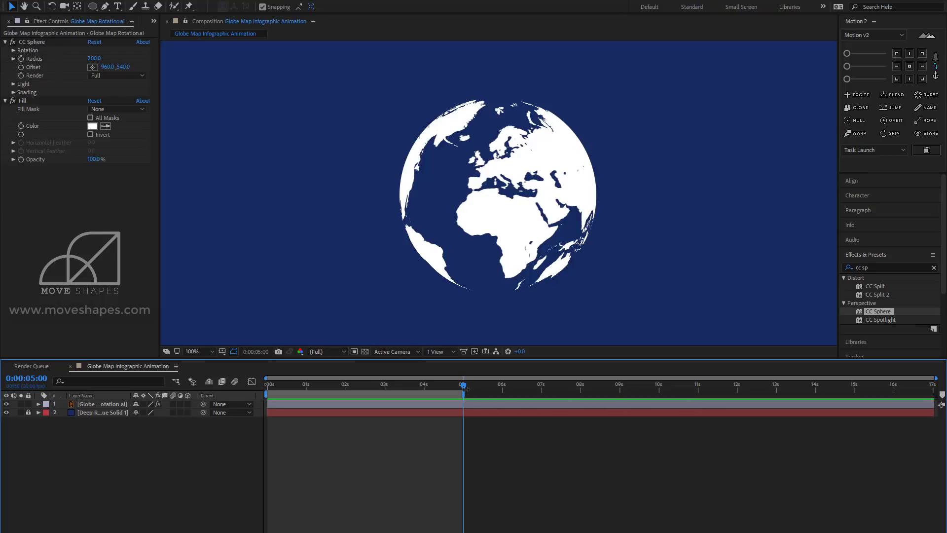
right_click(454, 397)
click(480, 425)
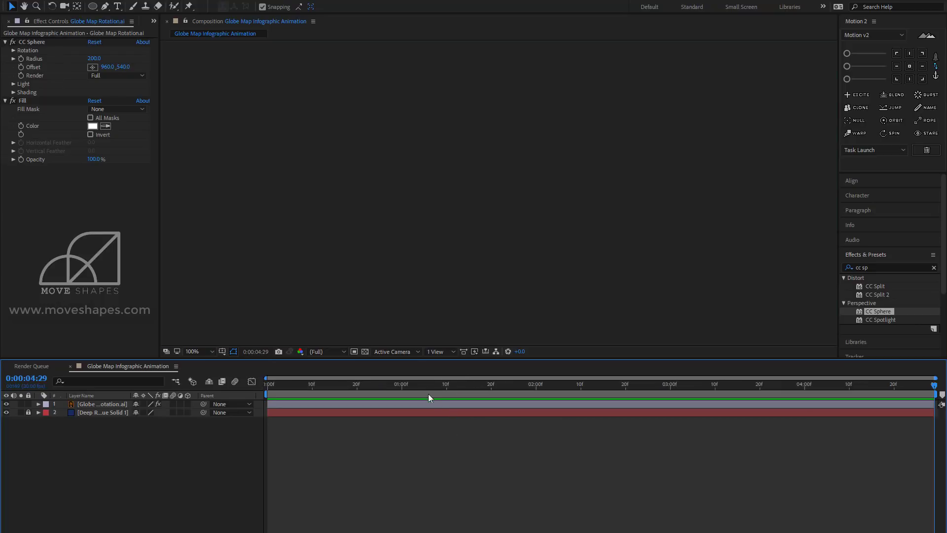
Step: Go to the start of the timeline, show the CC Sphere Rotation settings and select the map layer
drag(269, 387, 199, 388)
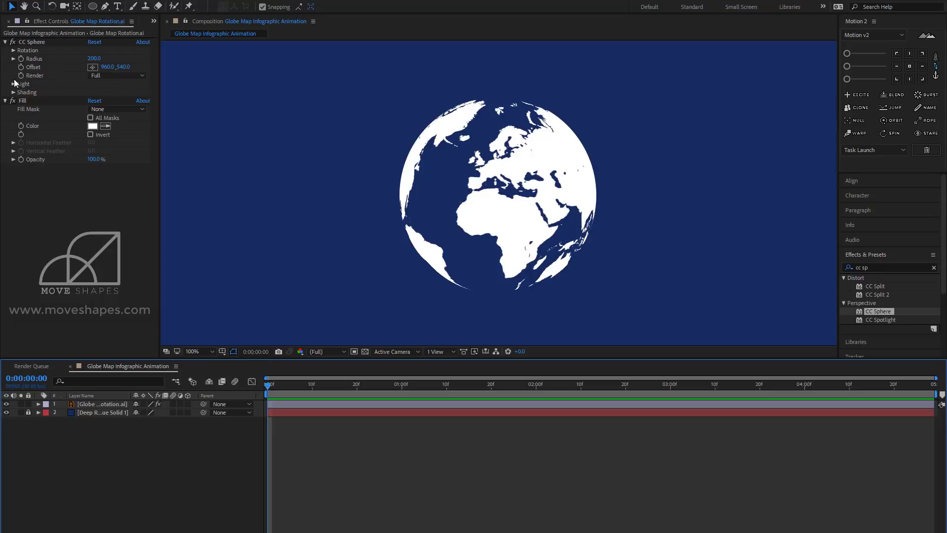
click(13, 59)
click(13, 59)
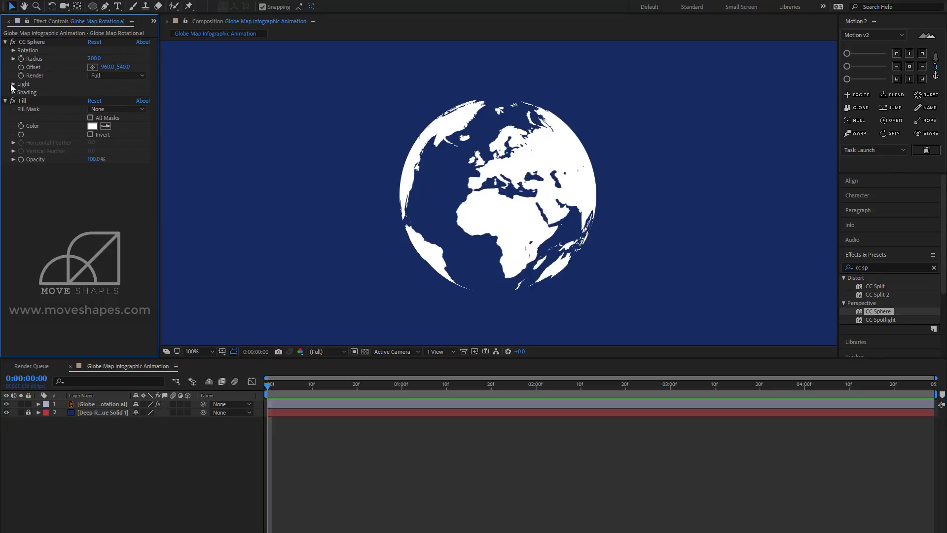
click(14, 50)
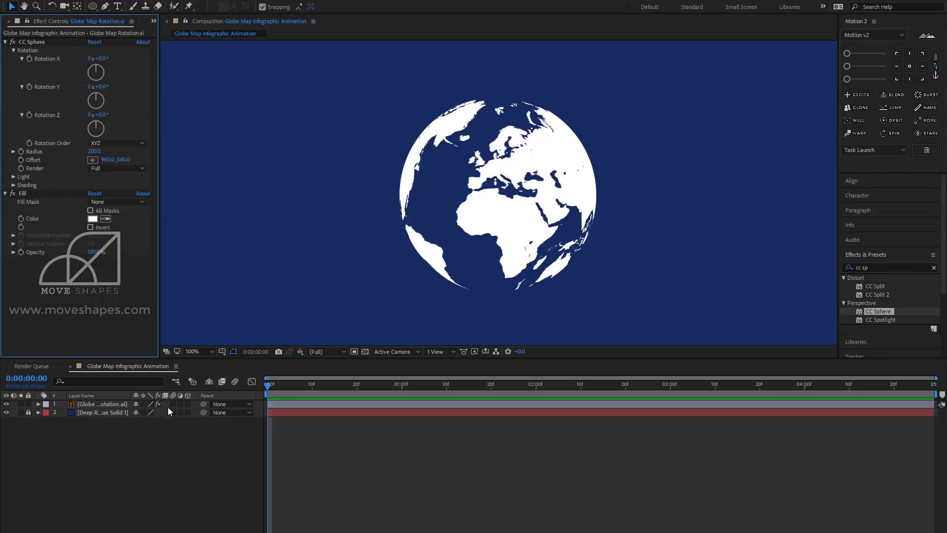
click(157, 397)
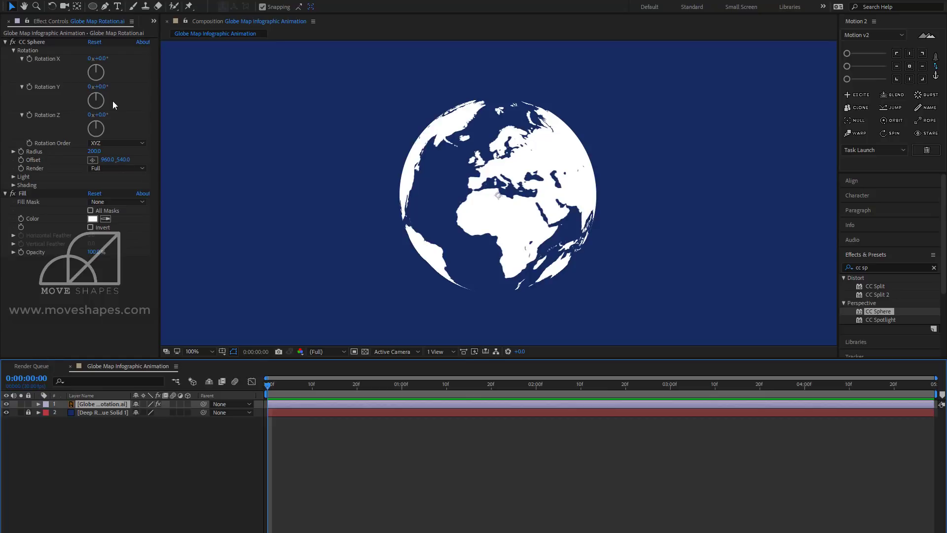
Step: Try turning the globe with Rotation Y and undo the change
drag(101, 87, 221, 90)
key(ctrl+z)
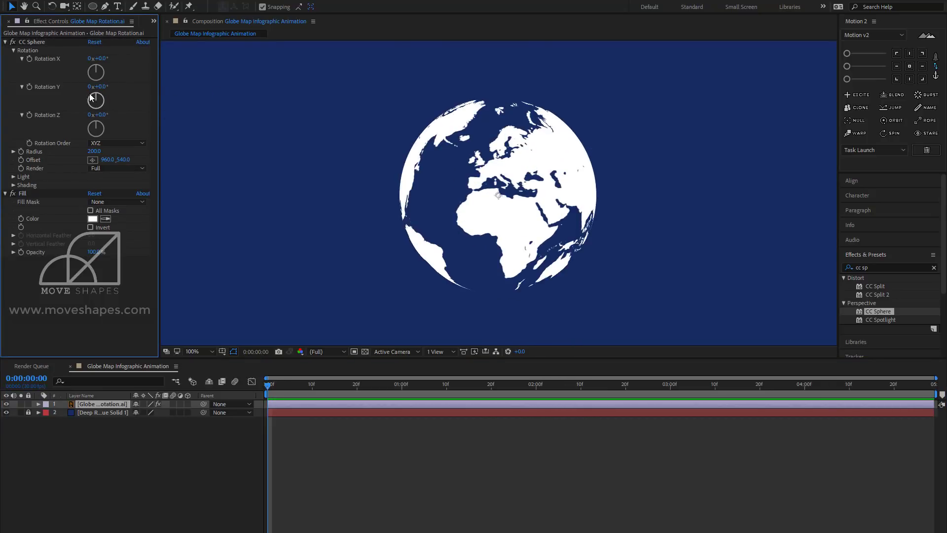
Step: Add a Rotation Y keyframe at 0:00:00:00 and show only the map layer's keyframed property in the timeline
click(29, 86)
click(285, 406)
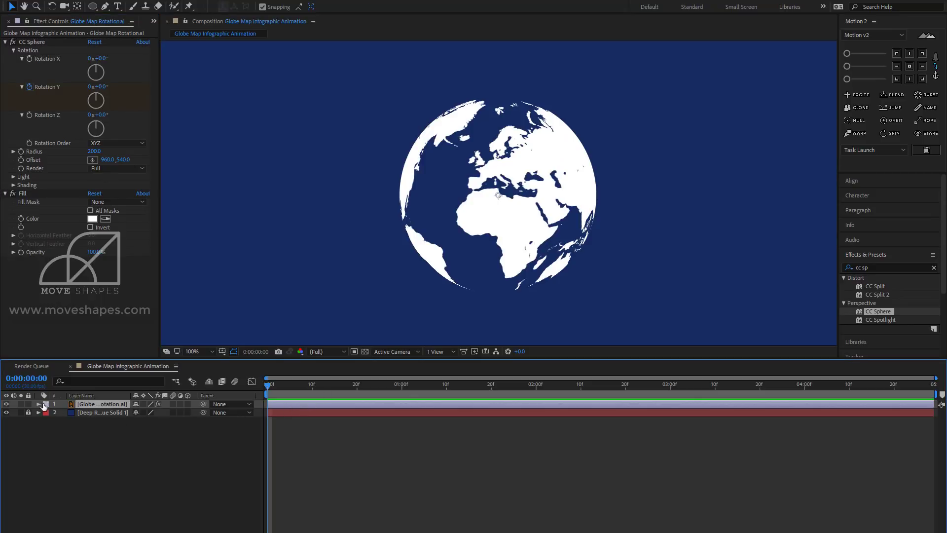
click(39, 404)
click(47, 413)
click(54, 422)
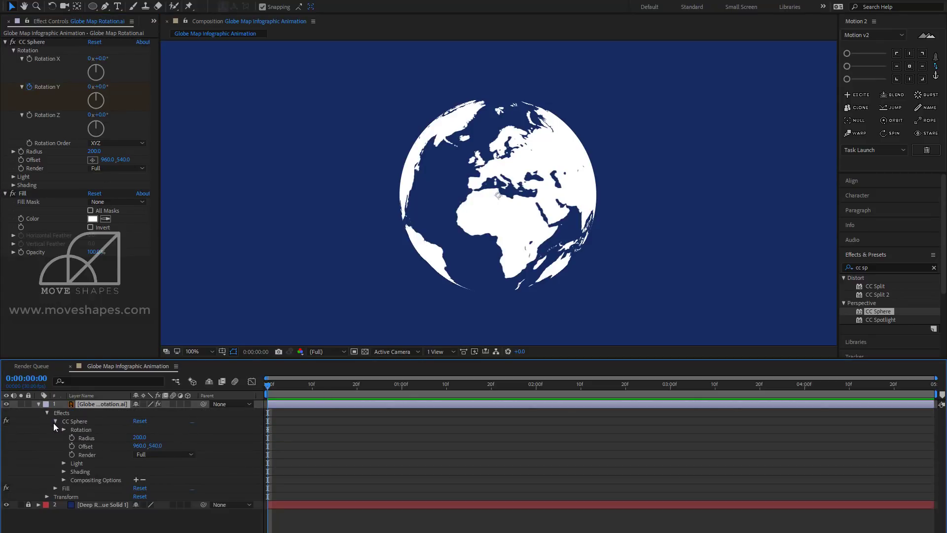
drag(351, 385, 182, 405)
key(u)
Step: Set Rotation Y to 180° at 0:00:04:28 and preview the globe's rotation
drag(271, 388, 931, 385)
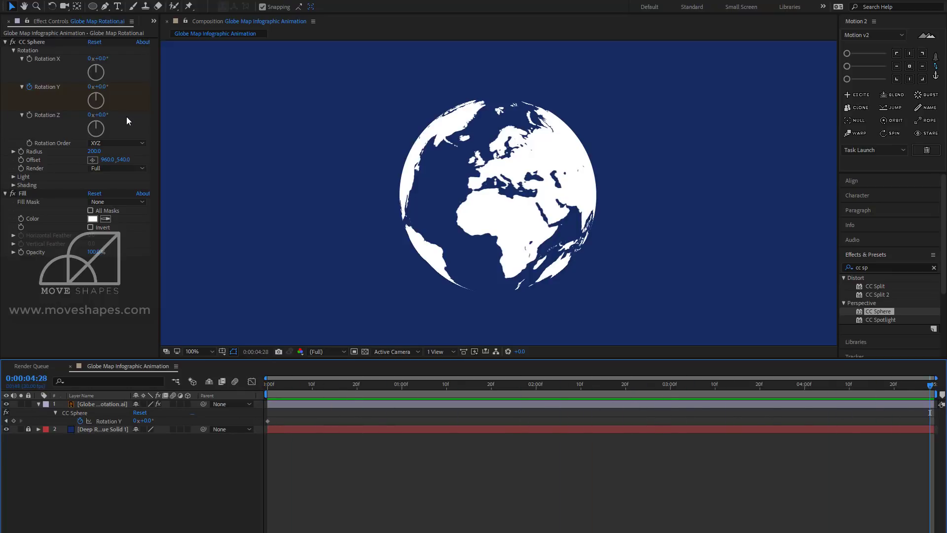
click(101, 87)
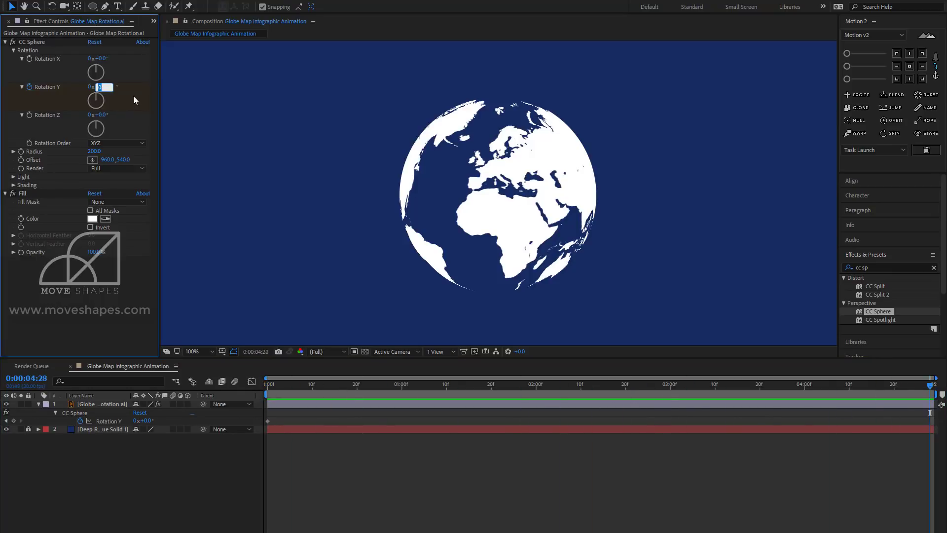
text(180)
key(Return)
click(322, 433)
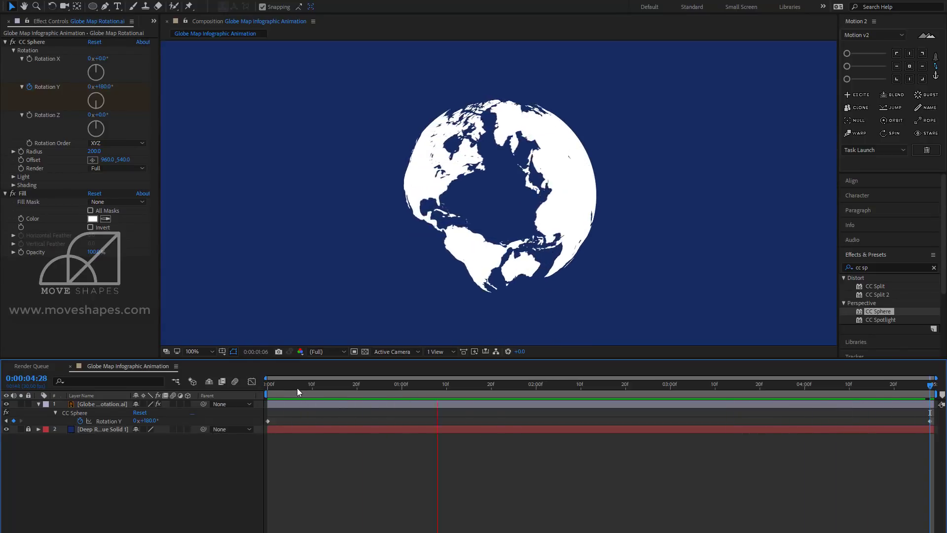
Step: Change the Rotation Y keyframe at 0:00:04:28 to 360° and preview the globe's full spin
click(101, 86)
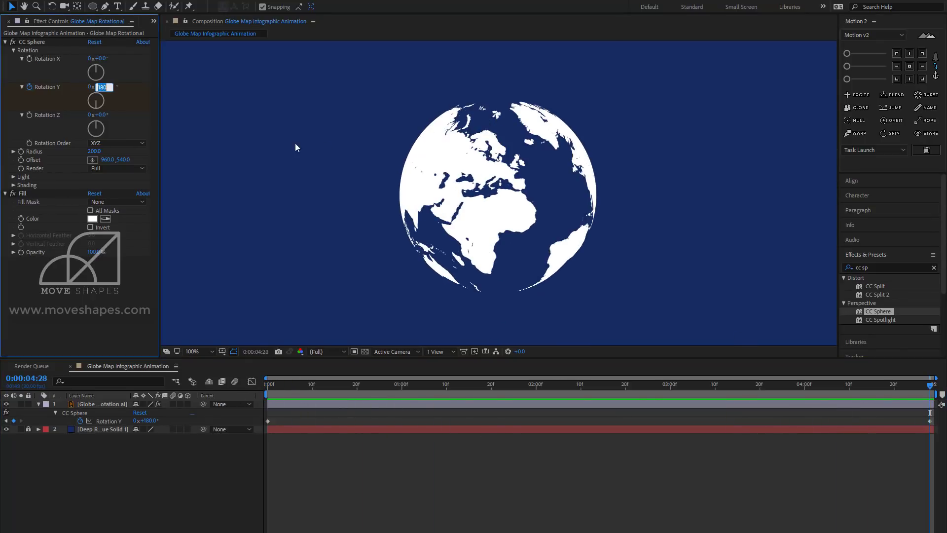
text(360)
key(Return)
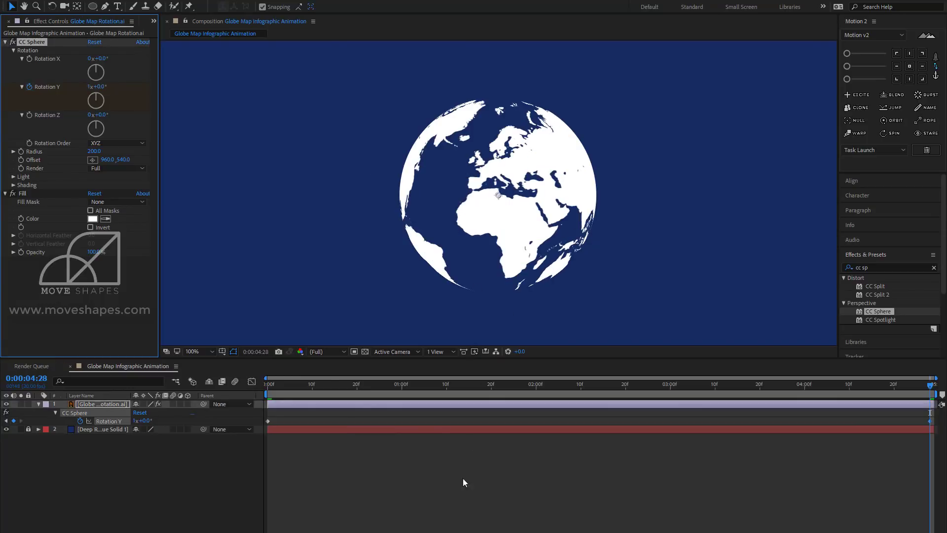
click(466, 484)
key(space)
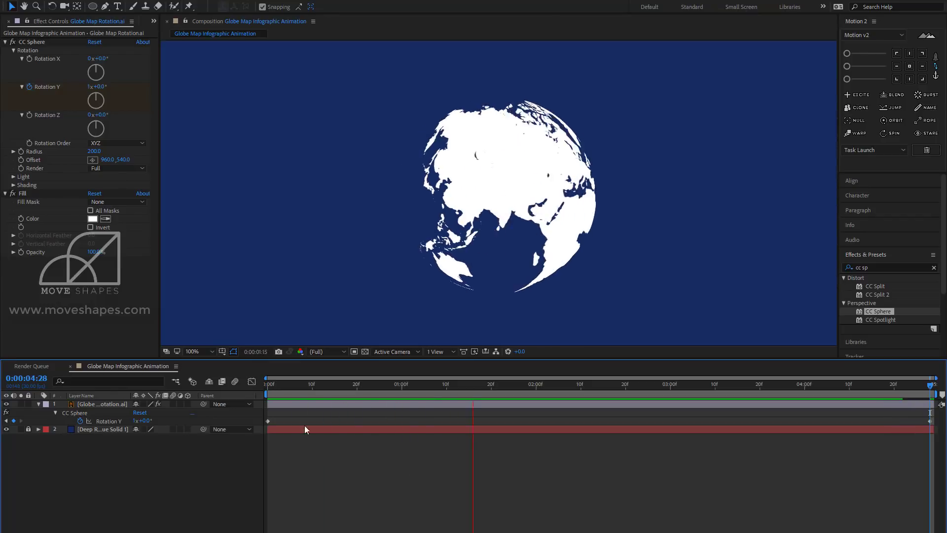
drag(276, 387, 152, 389)
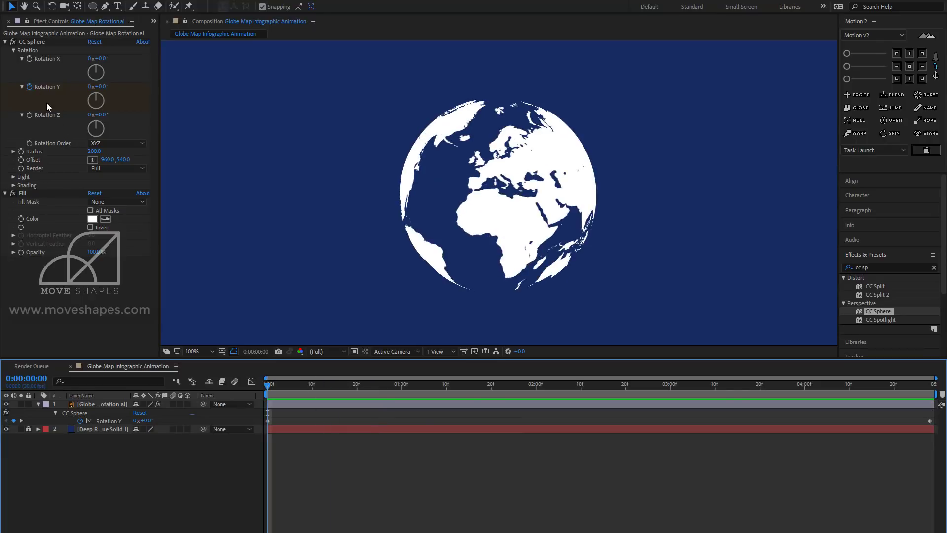
click(13, 51)
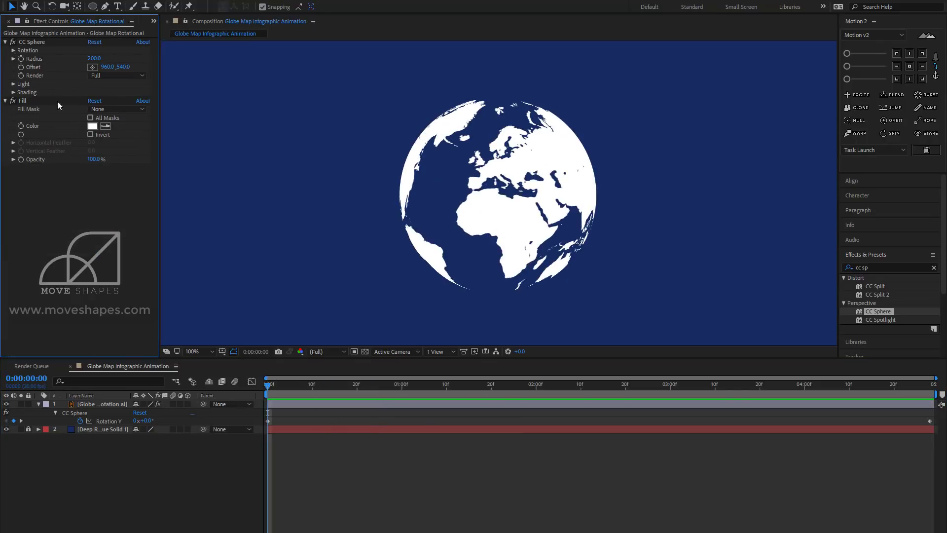
Step: Try the Outside render mode of the globe's CC Sphere effect in a preview and return Render to Full
click(99, 77)
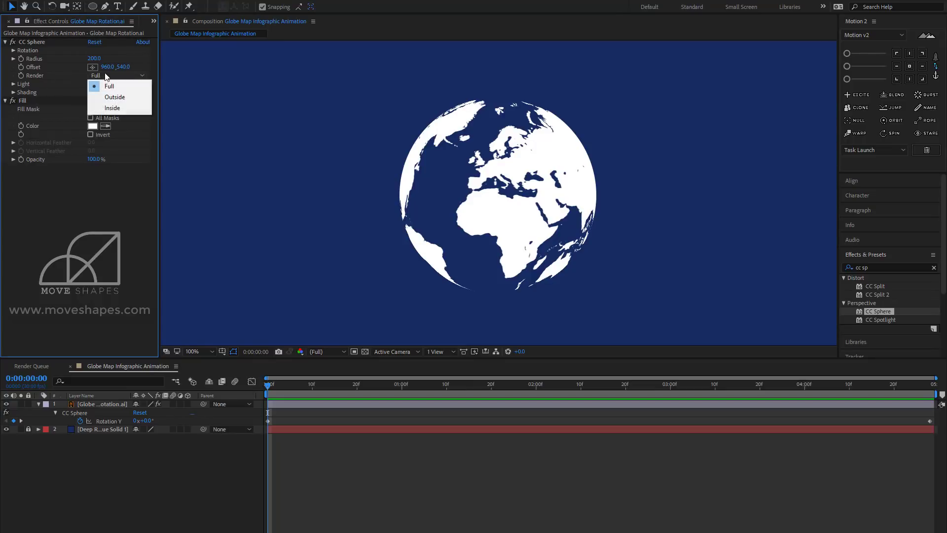
click(115, 98)
click(507, 481)
key(space)
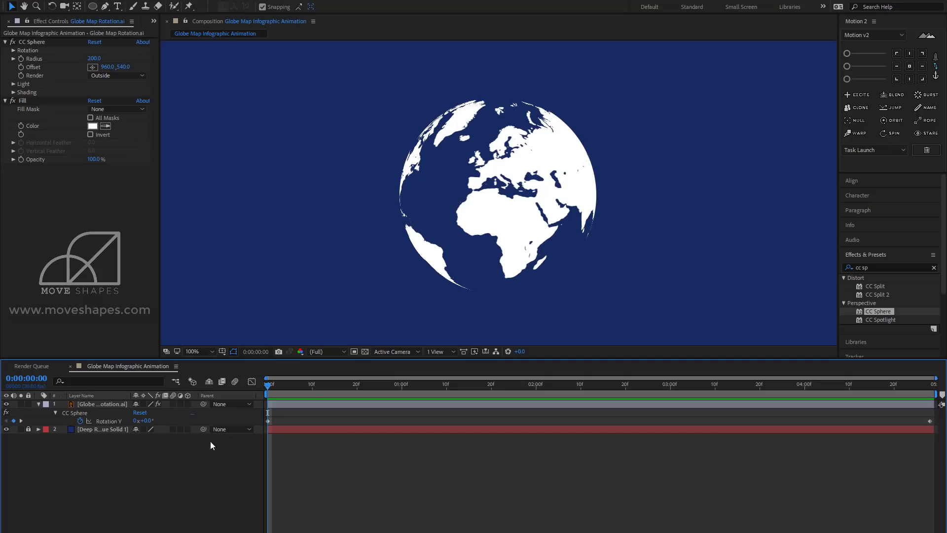
click(287, 405)
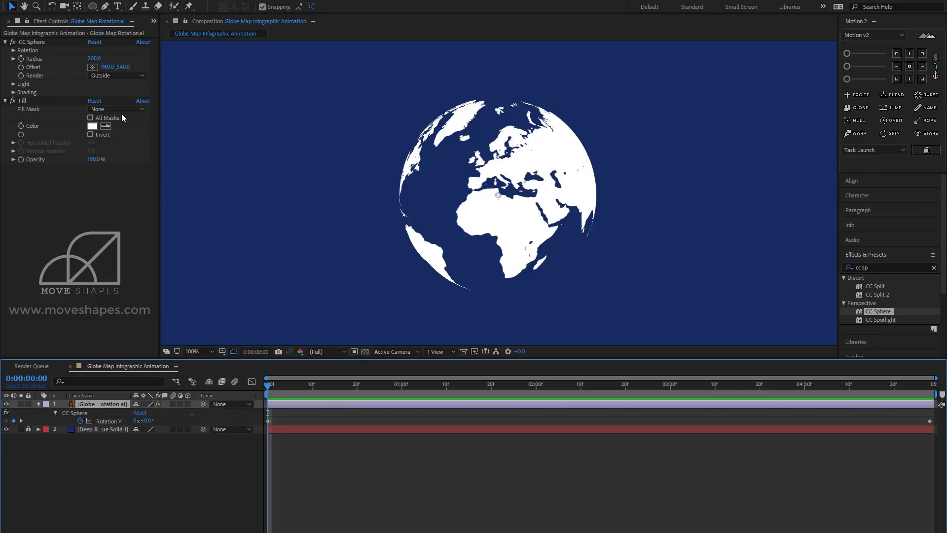
click(114, 76)
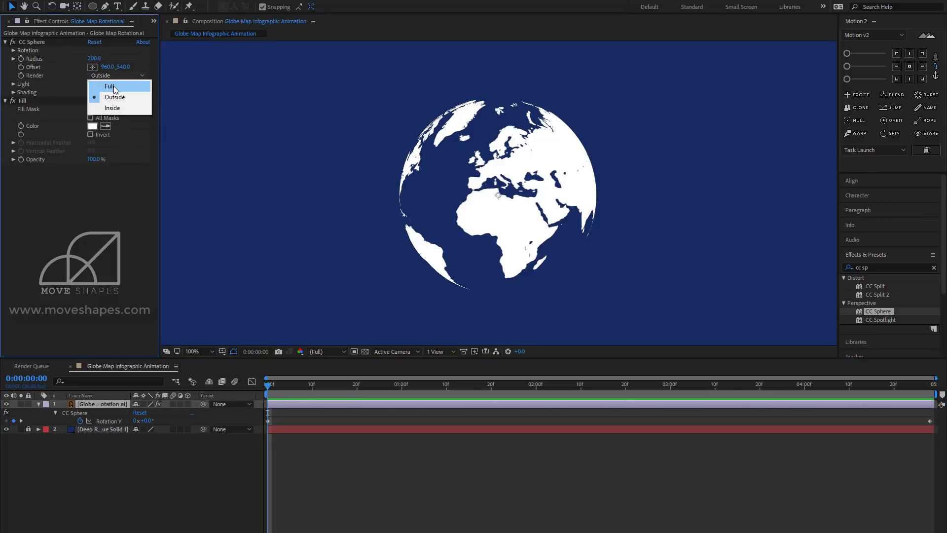
click(104, 84)
Step: Save the project, then collapse and lock the globe map layer
drag(271, 385, 246, 392)
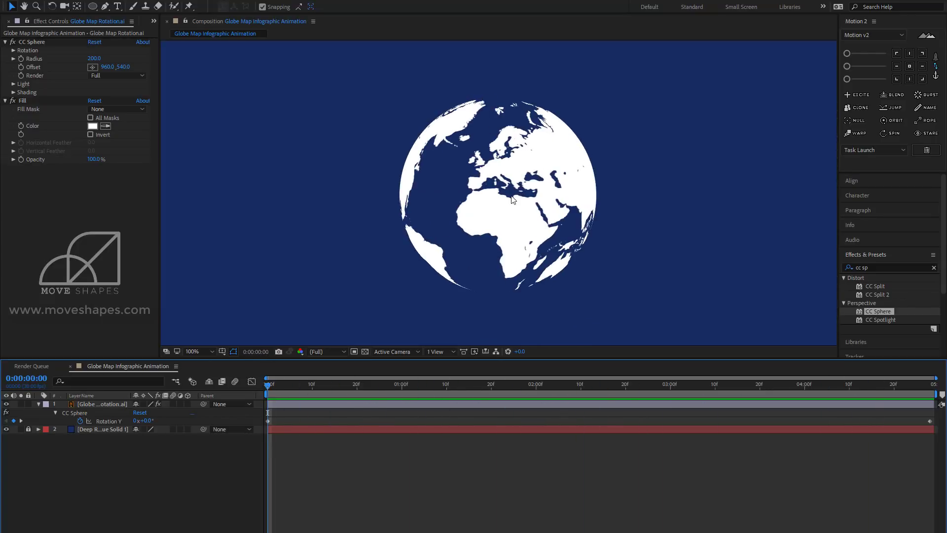
scroll(511, 197, down, 1)
scroll(518, 193, up, 1)
key(ctrl+s)
key(u)
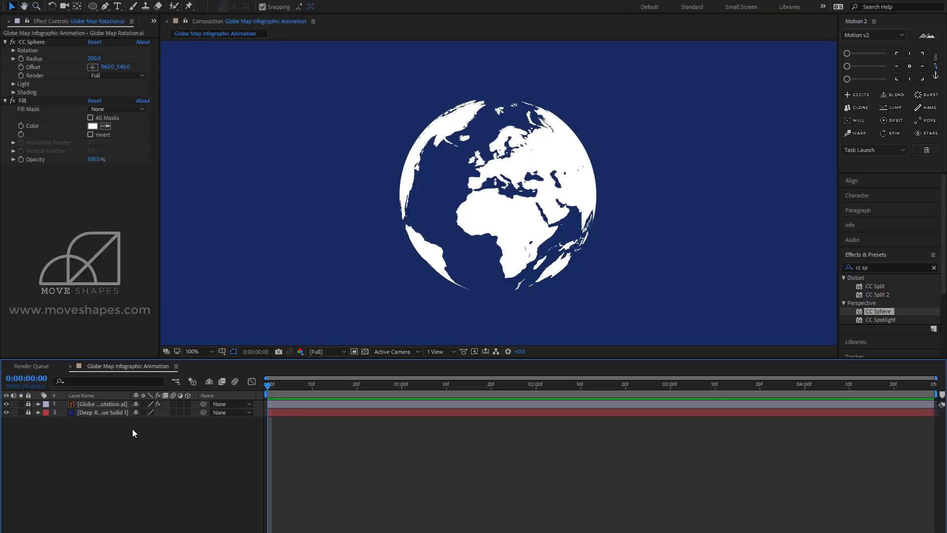
Step: Add a new empty shape layer to the composition
right_click(106, 425)
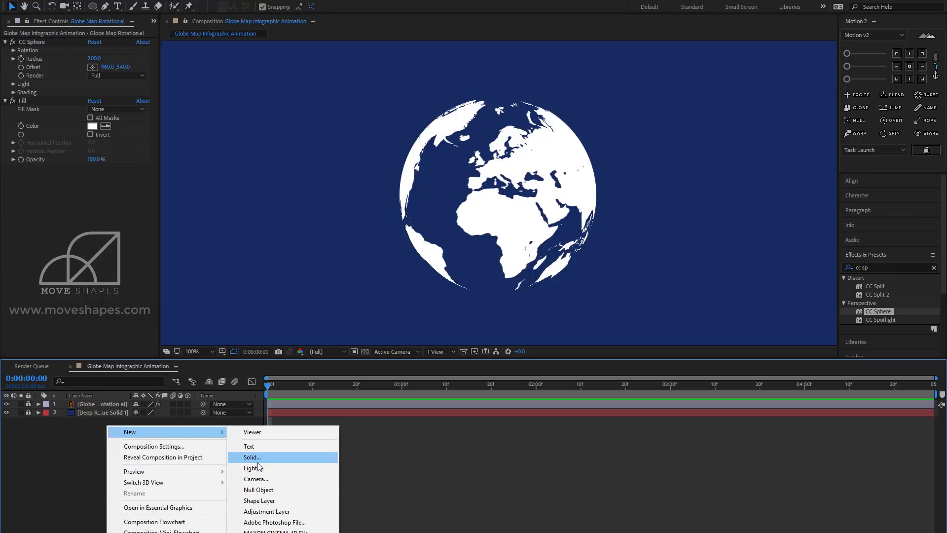
click(93, 490)
right_click(250, 218)
mouse_move(286, 224)
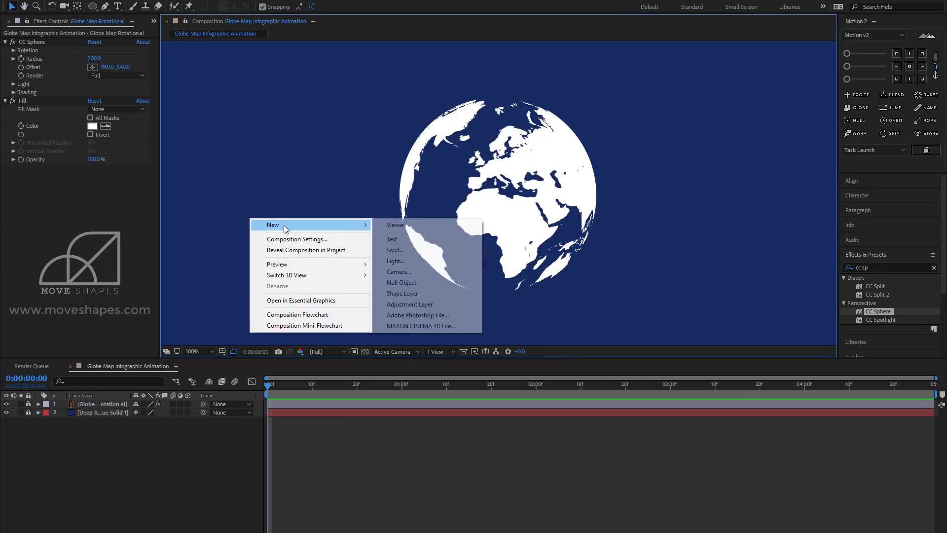
click(394, 294)
key(q)
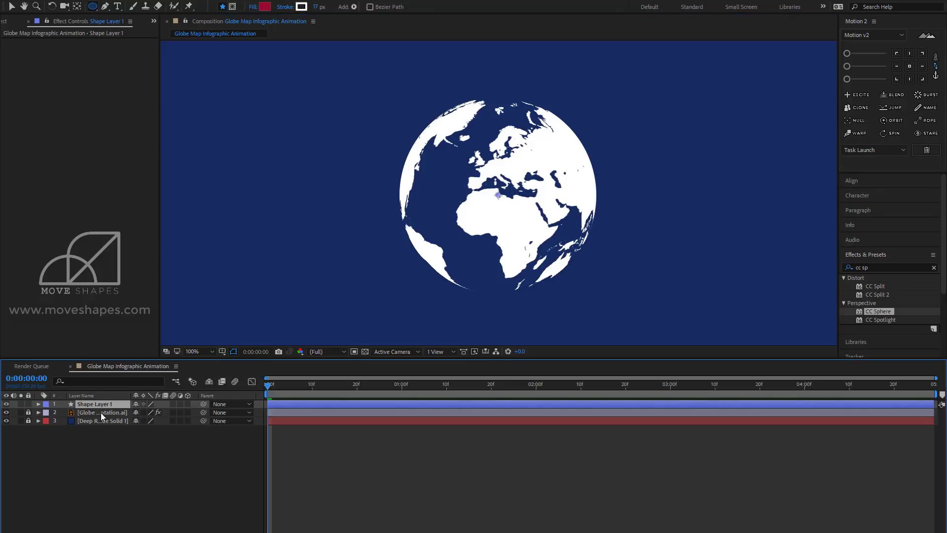
Step: Add an ellipse path and a stroke to the shape layer's contents
click(38, 404)
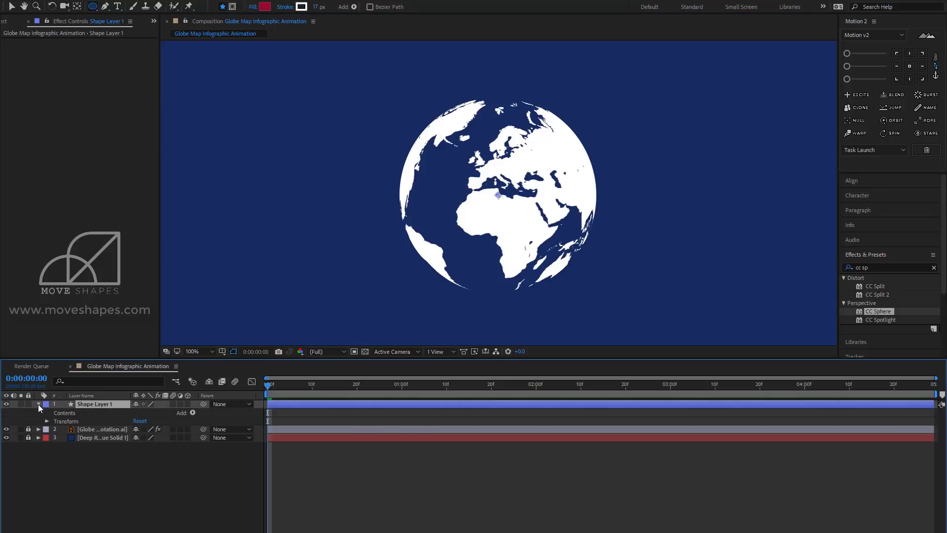
click(192, 412)
click(227, 222)
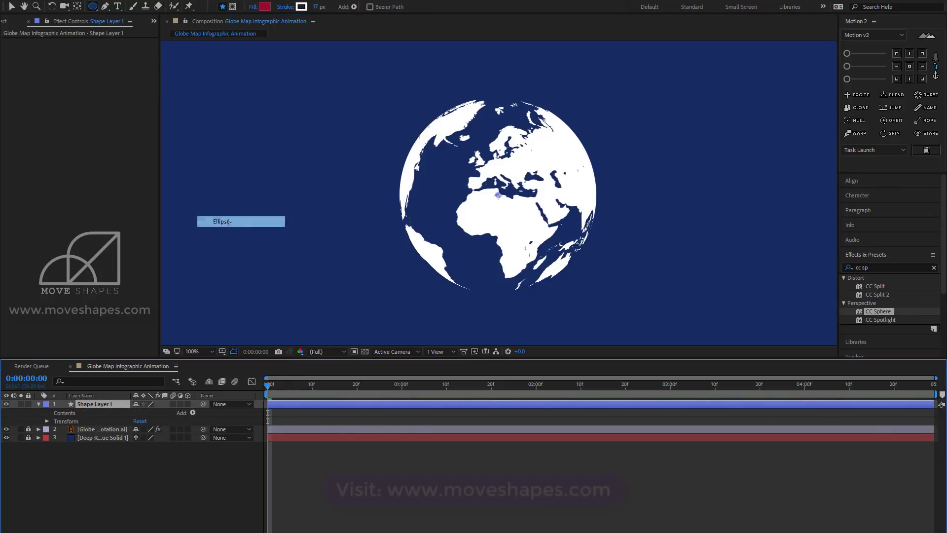
click(192, 412)
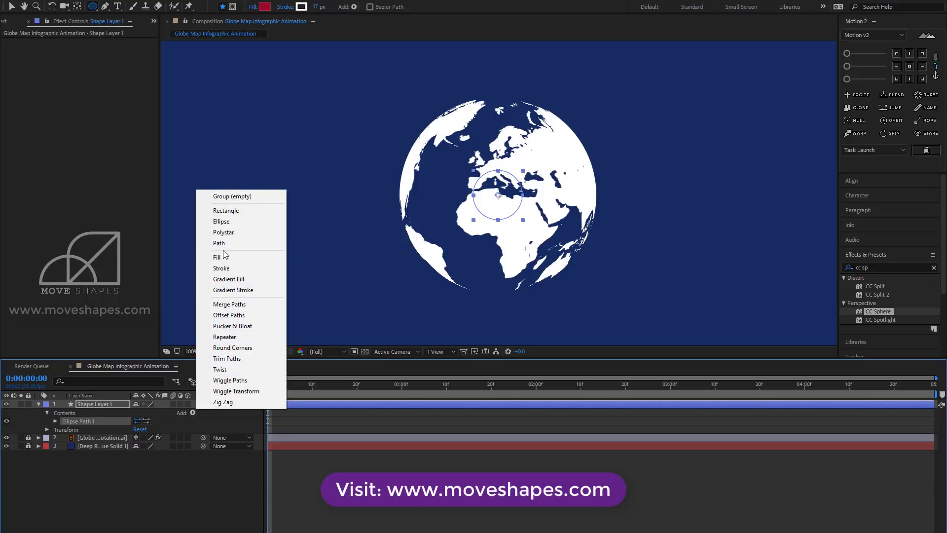
click(225, 268)
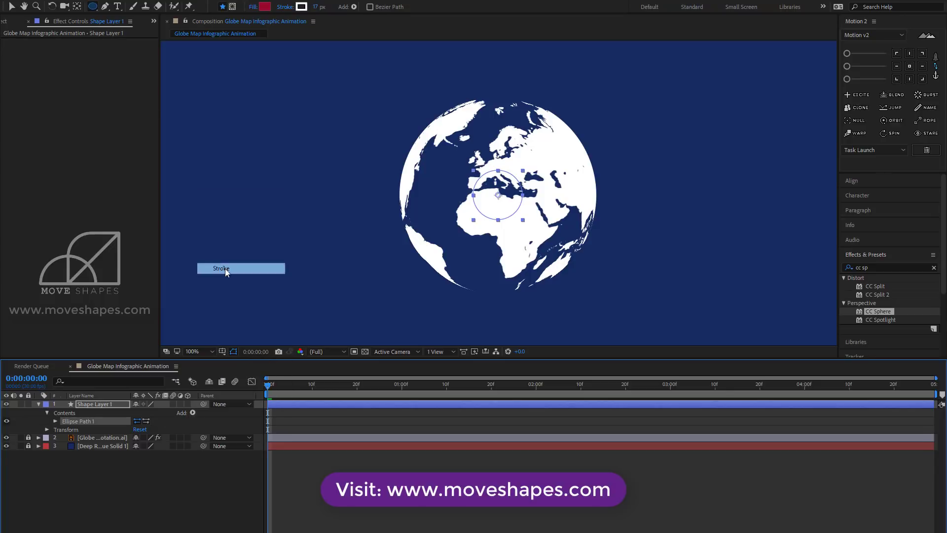
Step: Set the ellipse size to 443 by 443 and its stroke width to 36, and preview the ring around the globe
click(56, 421)
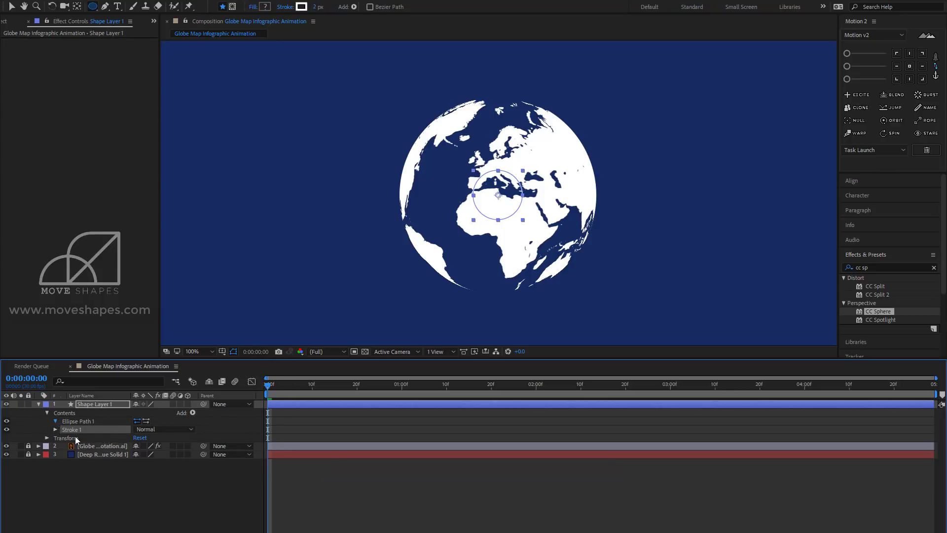
drag(162, 428, 306, 419)
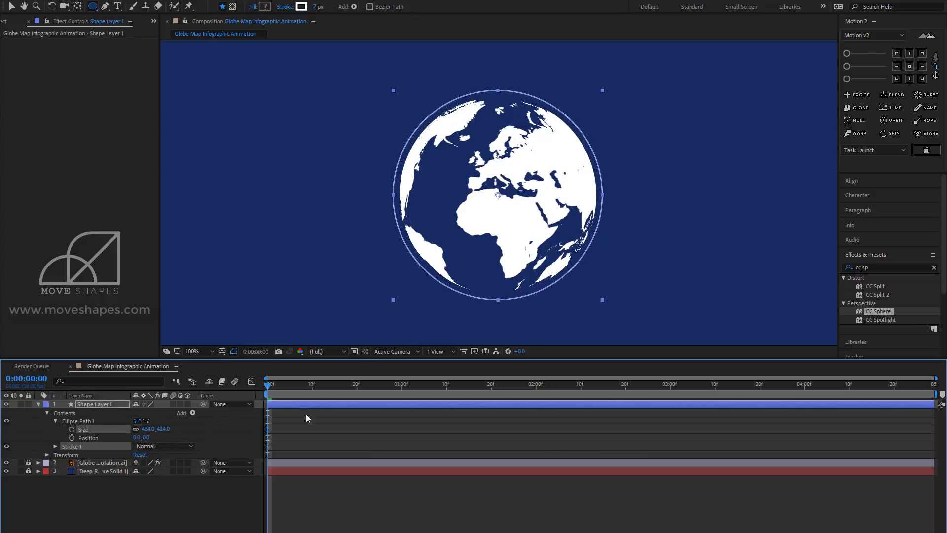
click(55, 446)
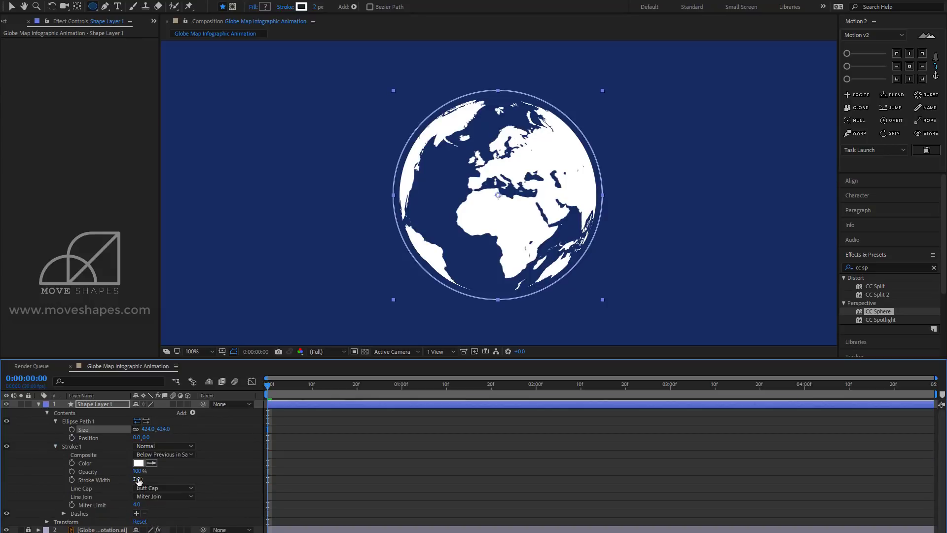
drag(137, 479, 156, 479)
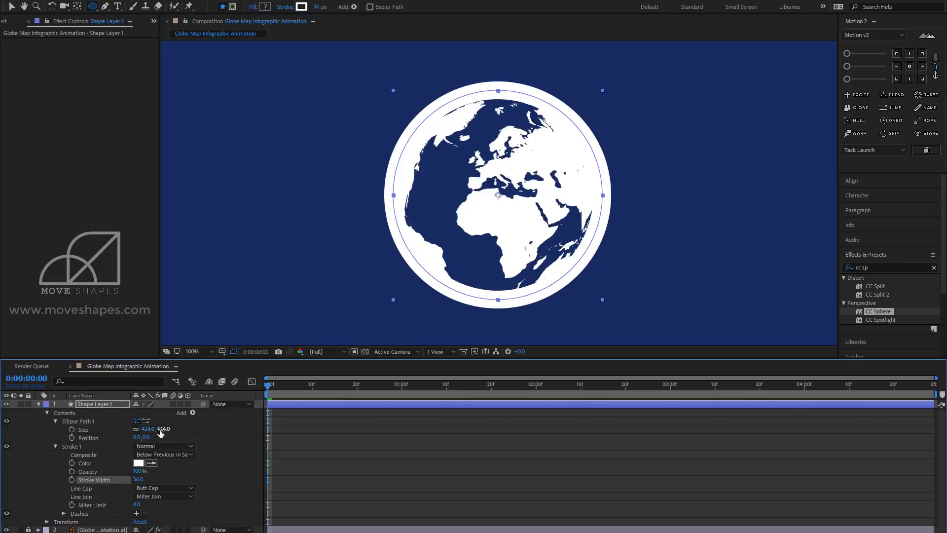
drag(161, 428, 172, 429)
click(429, 451)
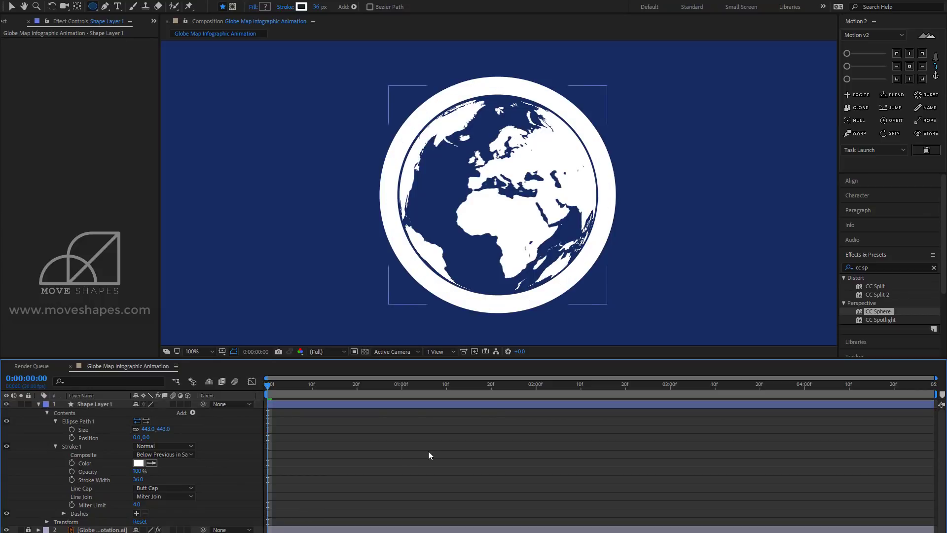
key(space)
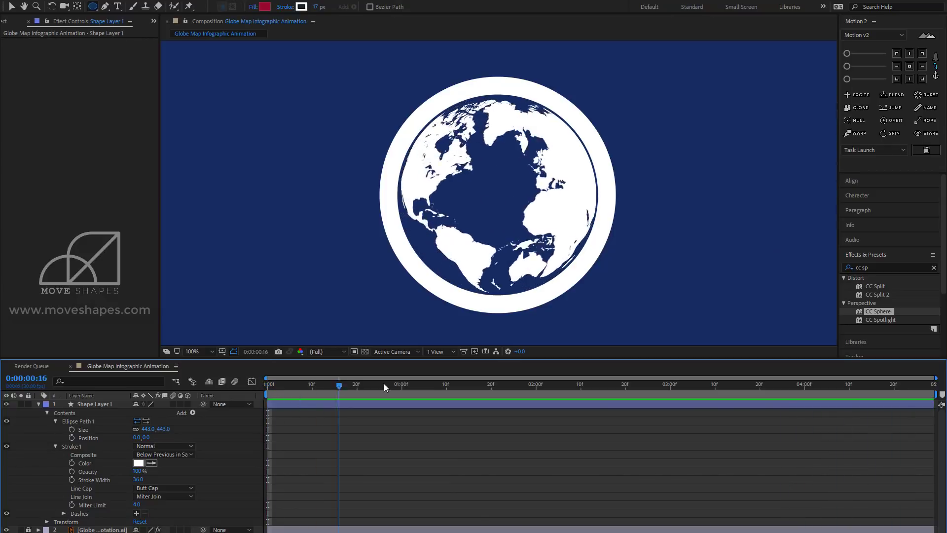
key(space)
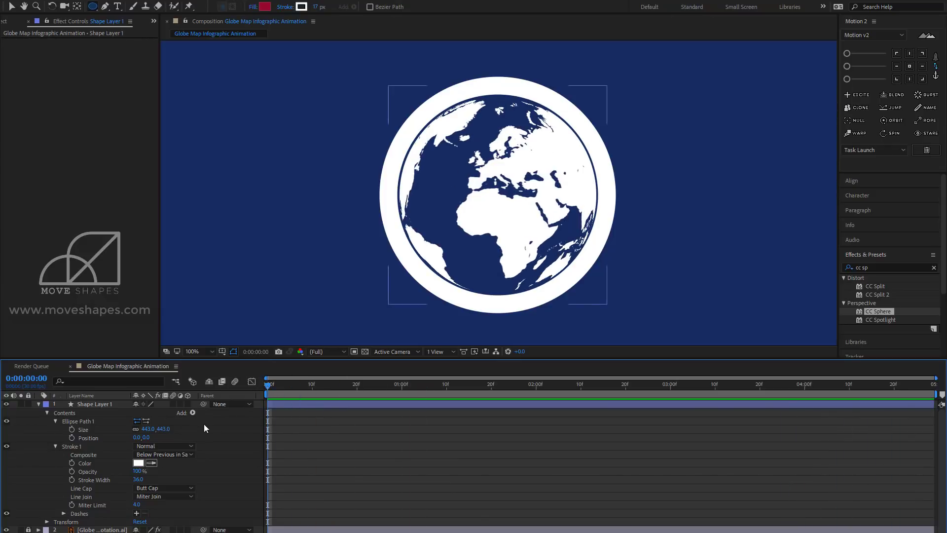
Step: Collapse the shape layer's ellipse and stroke properties, and add Trim Paths with its settings expanded
click(92, 404)
click(56, 446)
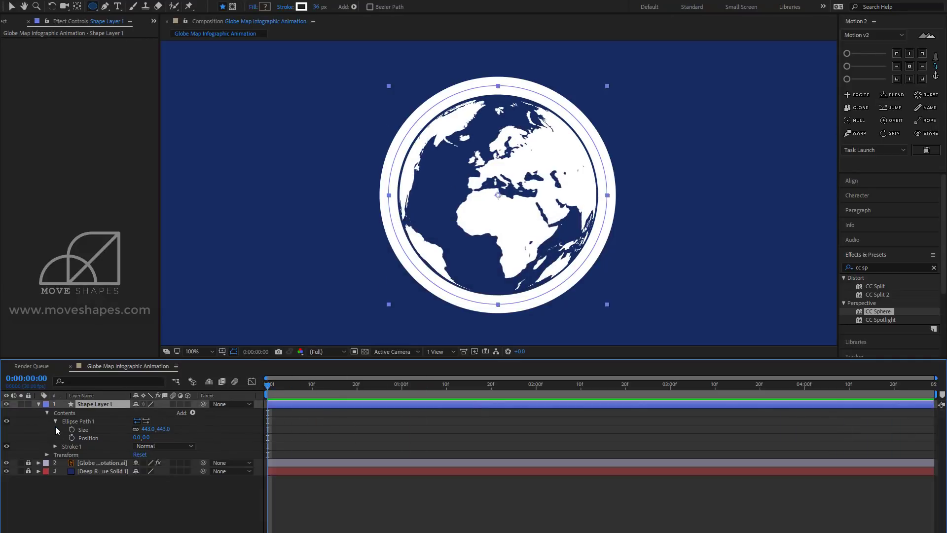
click(55, 421)
click(192, 412)
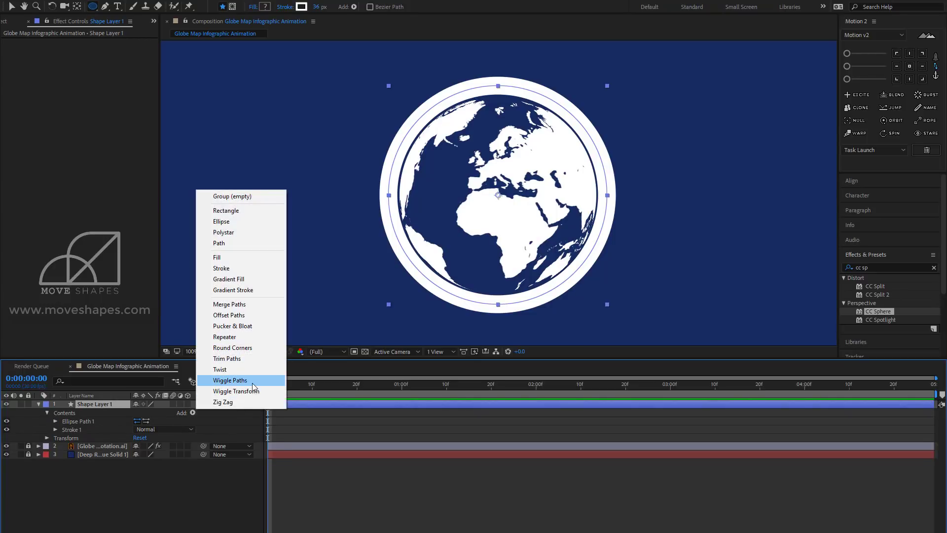
click(244, 358)
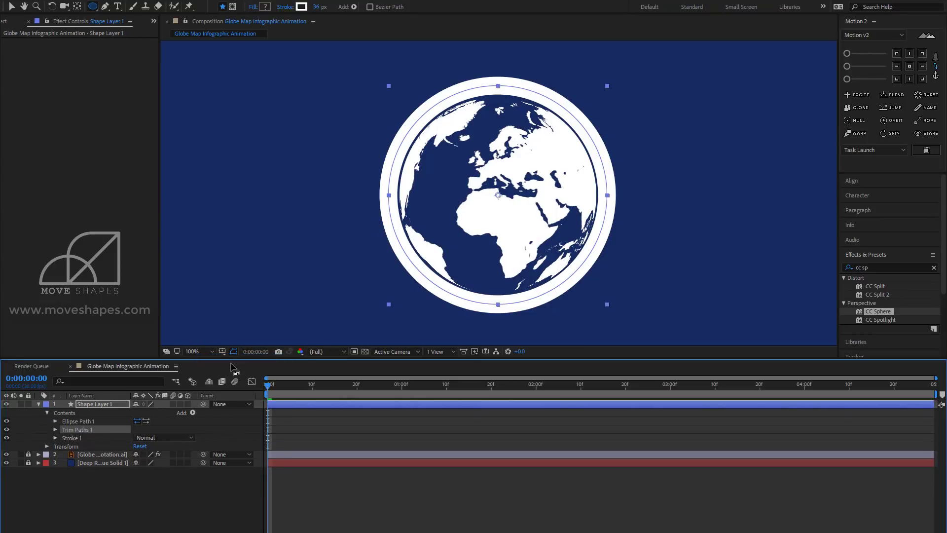
click(55, 429)
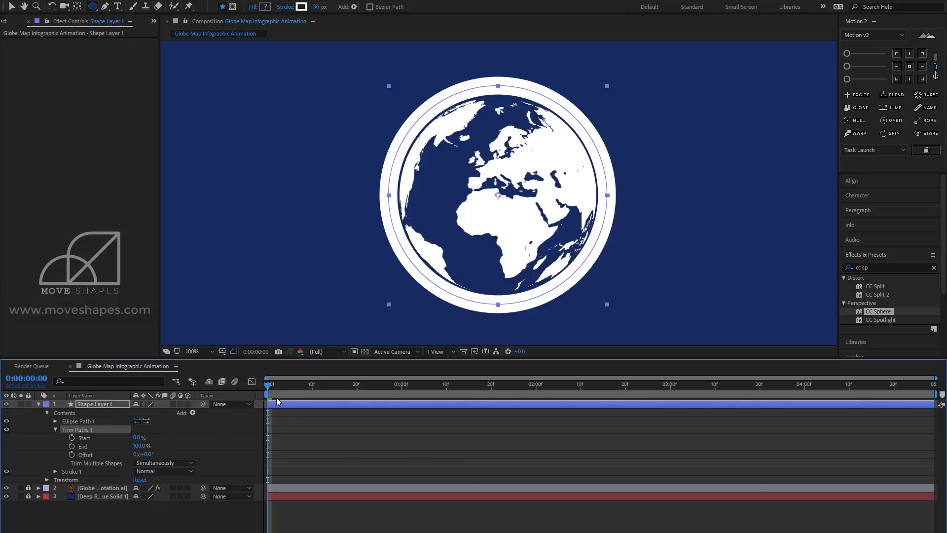
Step: Try out the Trim Paths End and Start values on the ring at the beginning of the composition
mouse_move(280, 388)
mouse_down()
mouse_move(335, 387)
mouse_move(267, 387)
mouse_up()
drag(137, 445, 123, 447)
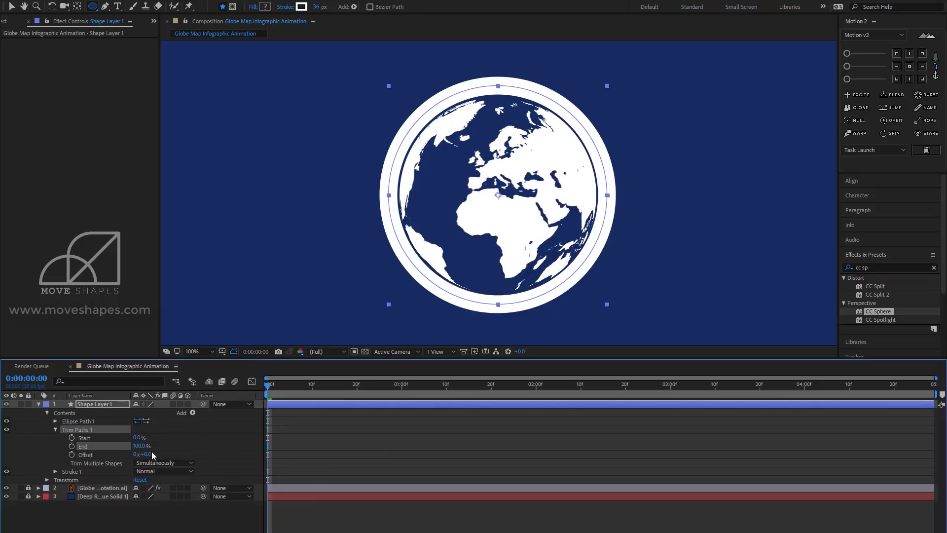
drag(137, 438, 103, 443)
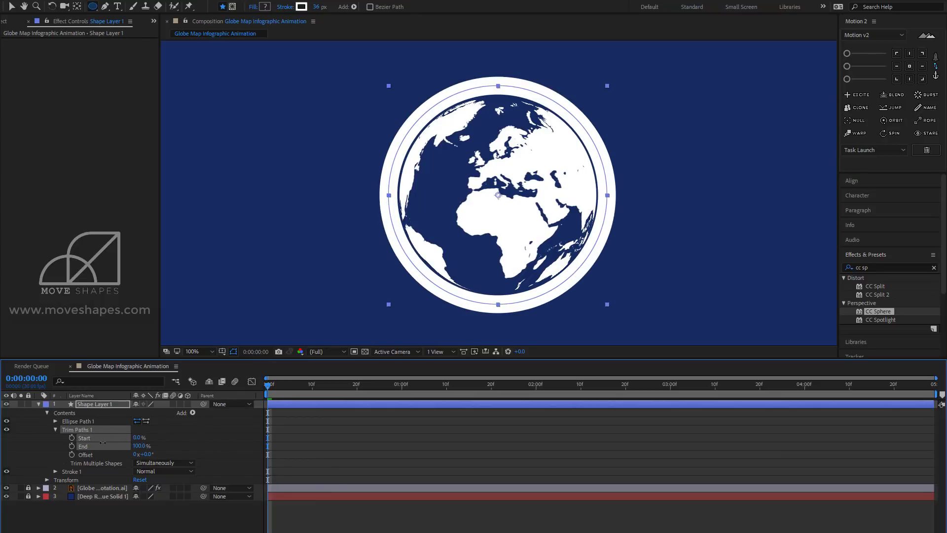
Step: Keyframe the Trim Paths End from 0% at 0:00:00:00 to 100% at 0:00:00:27
click(72, 446)
key(space)
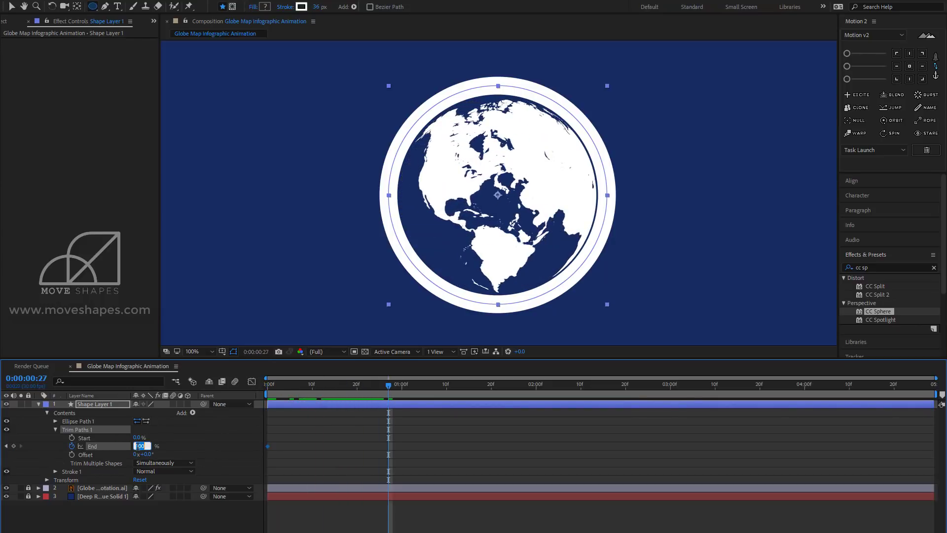
click(98, 452)
click(13, 446)
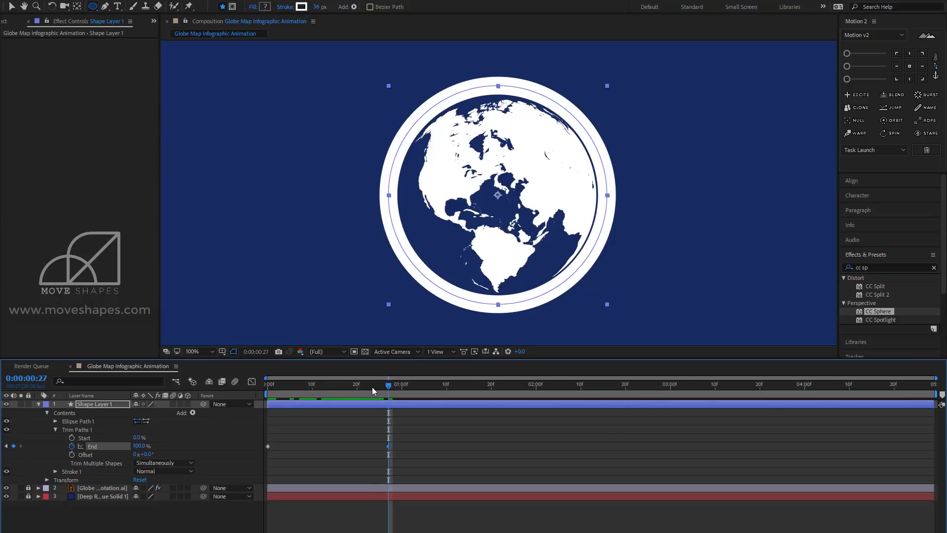
drag(372, 387, 256, 394)
drag(140, 445, 93, 451)
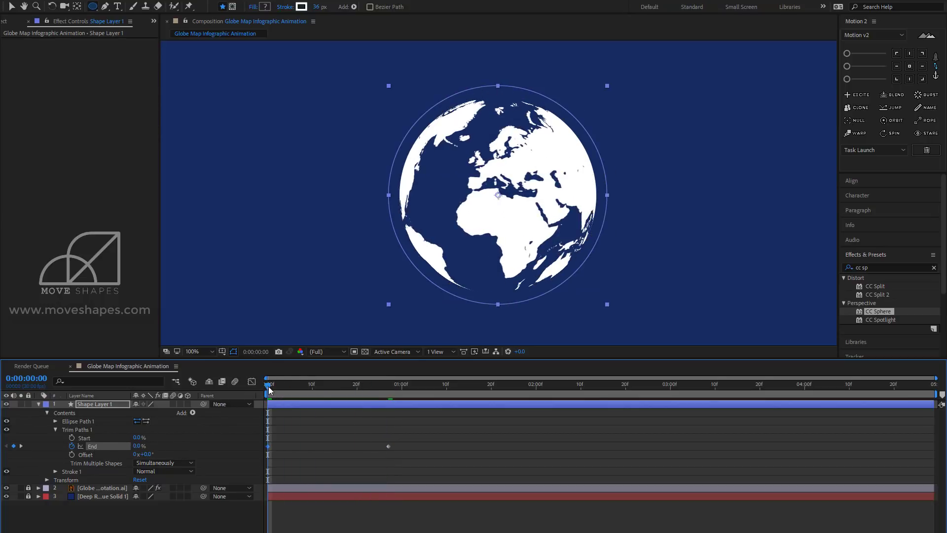
Step: Move the last End keyframe to about 0:00:02:25 and keyframe Start from 0% at about 0:00:01:01 to 100% at 0:00:03:19
drag(269, 390, 406, 391)
drag(388, 445, 647, 450)
drag(406, 384, 755, 403)
click(71, 437)
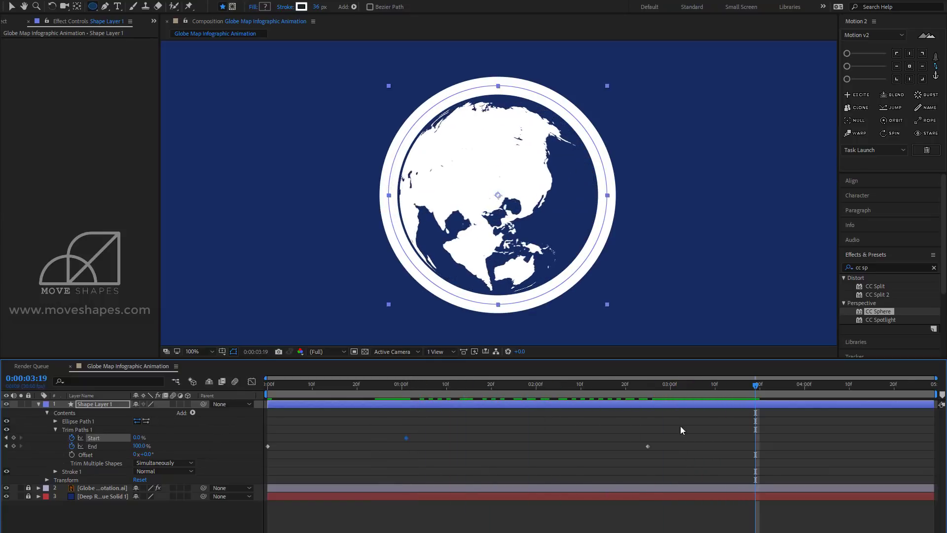
drag(138, 438, 195, 430)
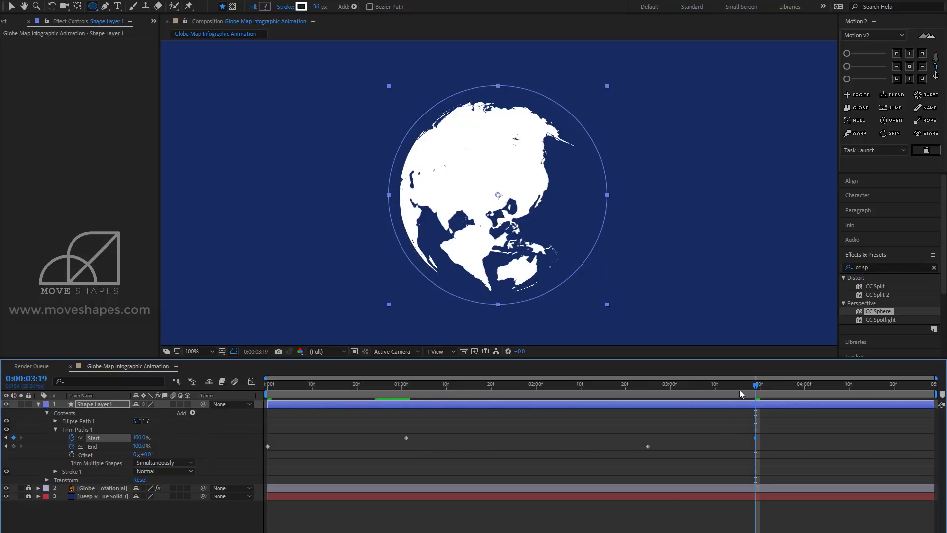
Step: Retime the Start keyframes to about 0:00:00:29 and 0:00:04:22 and the last End keyframe to about 0:00:03:10, and preview the ring animation
drag(756, 438, 816, 435)
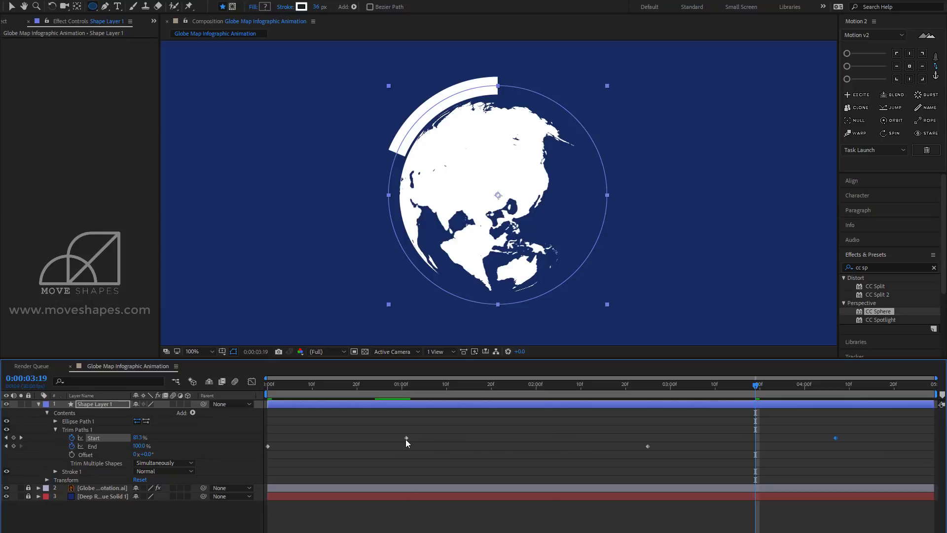
drag(580, 425, 911, 455)
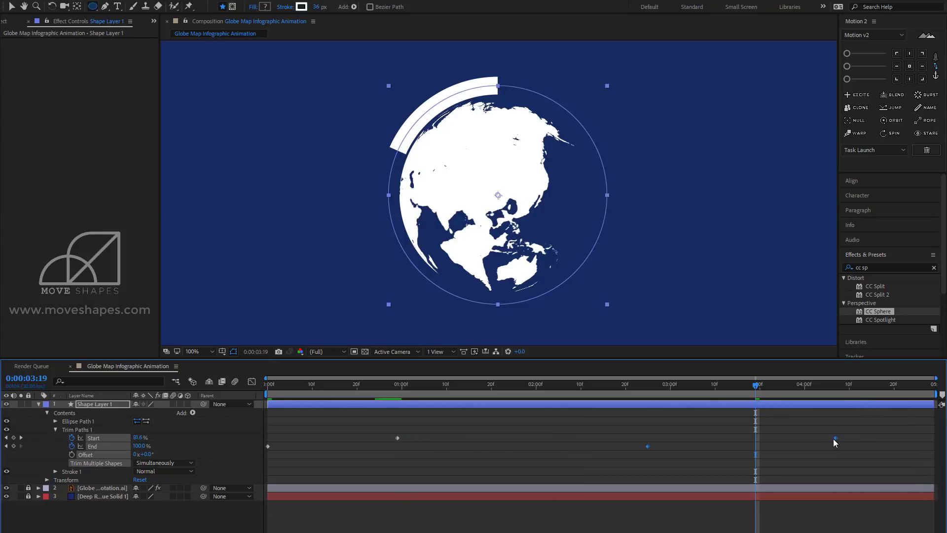
drag(833, 439, 902, 429)
click(903, 423)
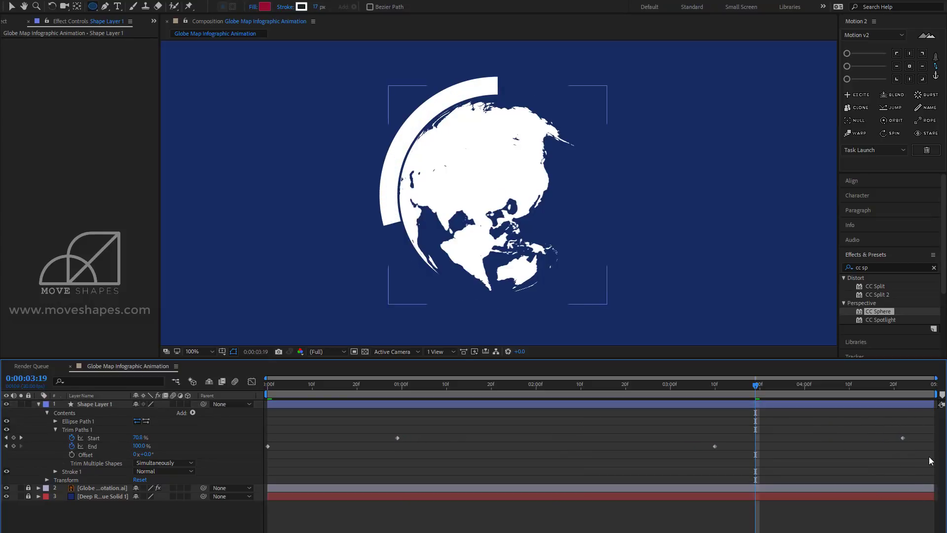
key(space)
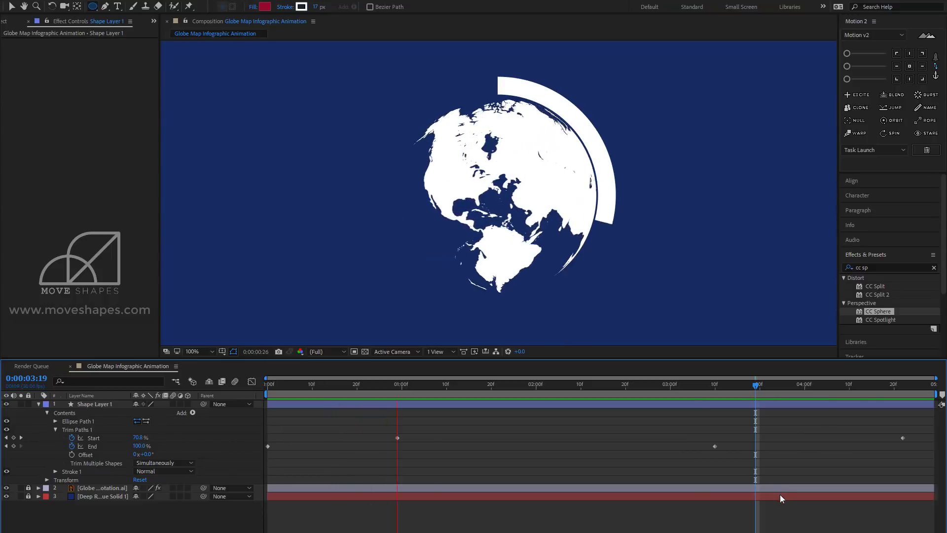
Step: Apply Easy Ease to all of the ring's Trim Paths Start and End keyframes and preview the animation
drag(306, 386, 236, 462)
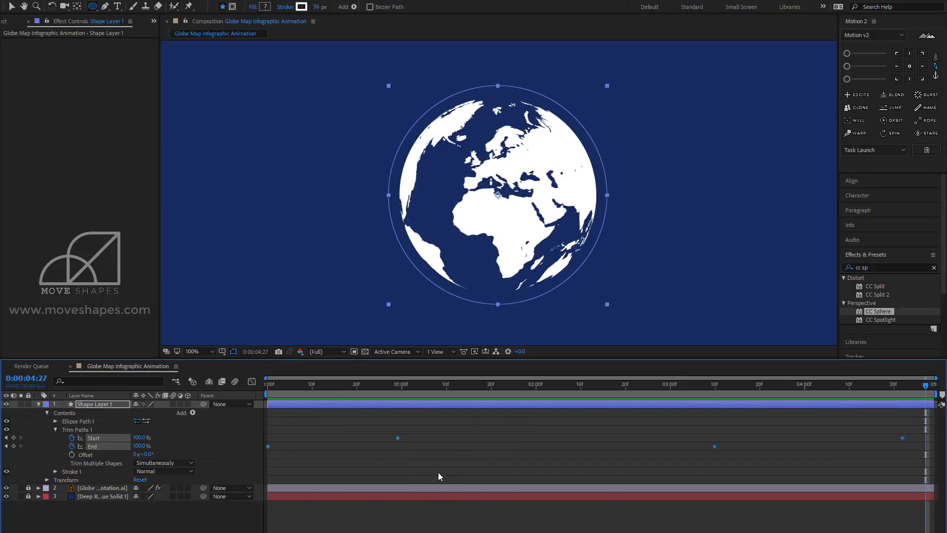
right_click(397, 438)
mouse_move(413, 432)
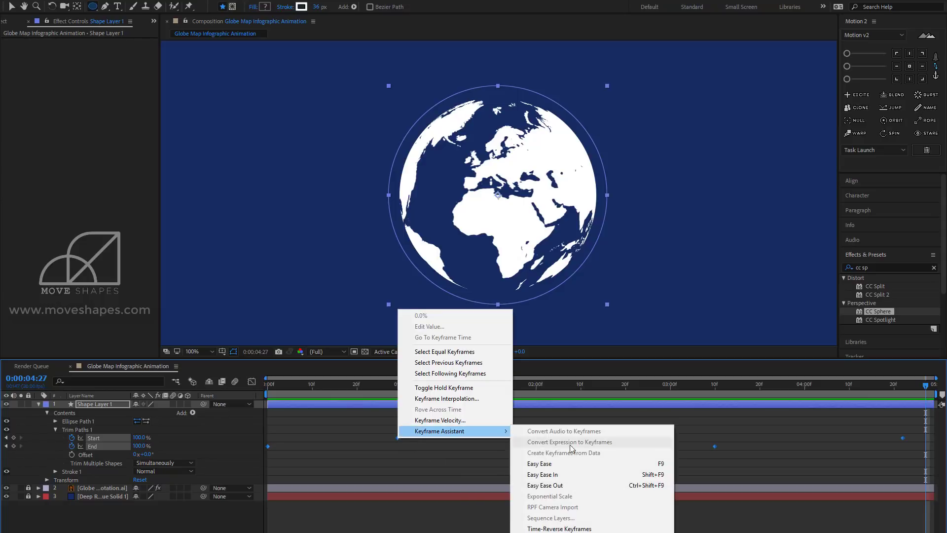
click(614, 464)
key(space)
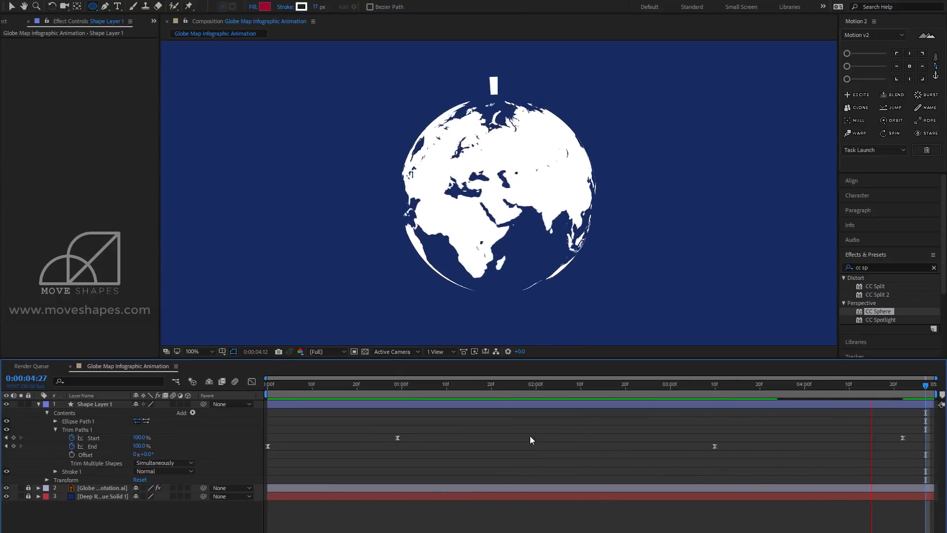
Step: Move the last Start keyframe to the end of the composition and the last End keyframe to about 0:00:03:22, and preview the timing
click(268, 389)
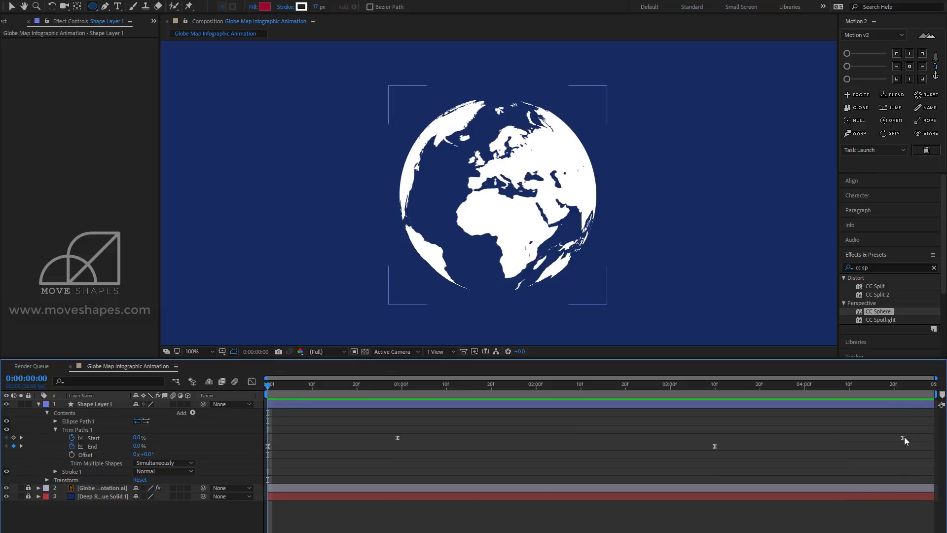
drag(904, 436, 934, 437)
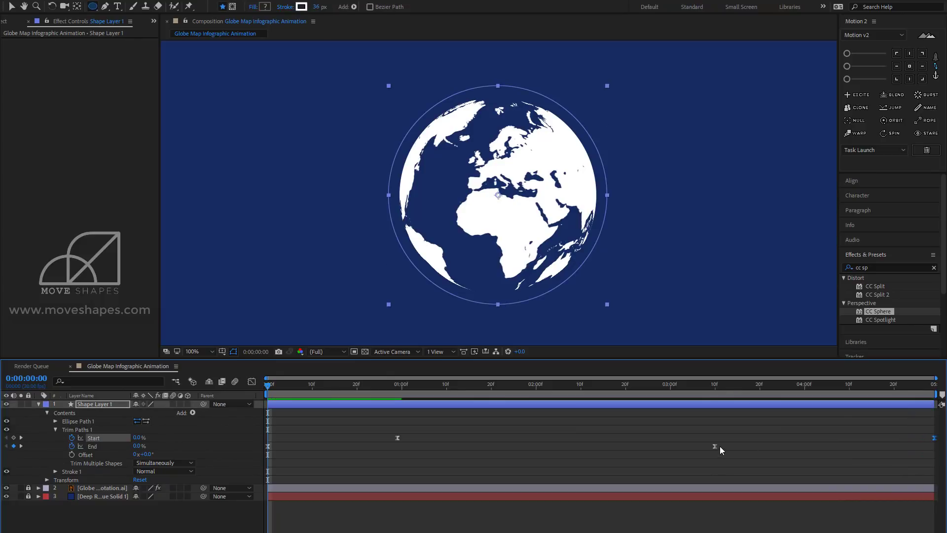
drag(717, 445, 770, 444)
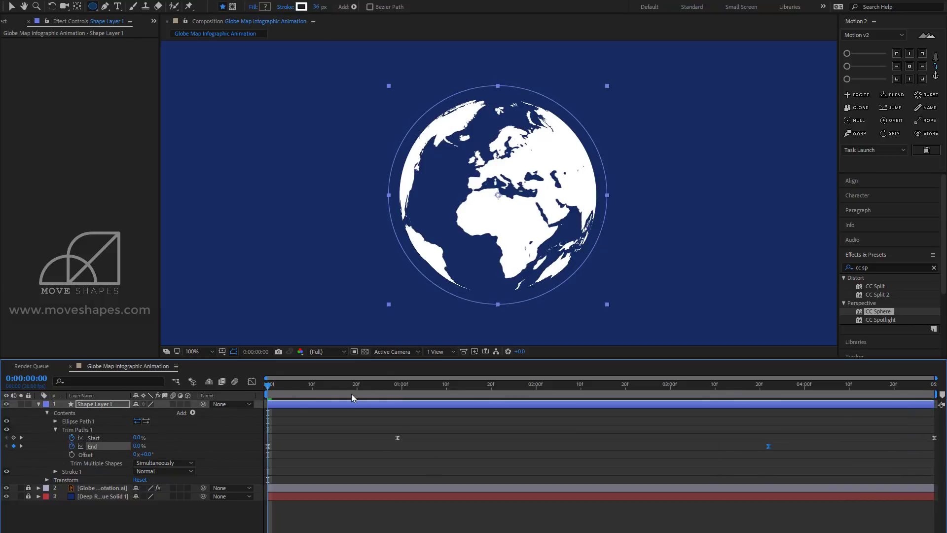
drag(305, 383, 819, 446)
key(space)
Step: Keyframe Shape Layer 1's Rotation from 0° at 0:00:00:00 to 240° at 0:00:04:28 and preview it
click(82, 405)
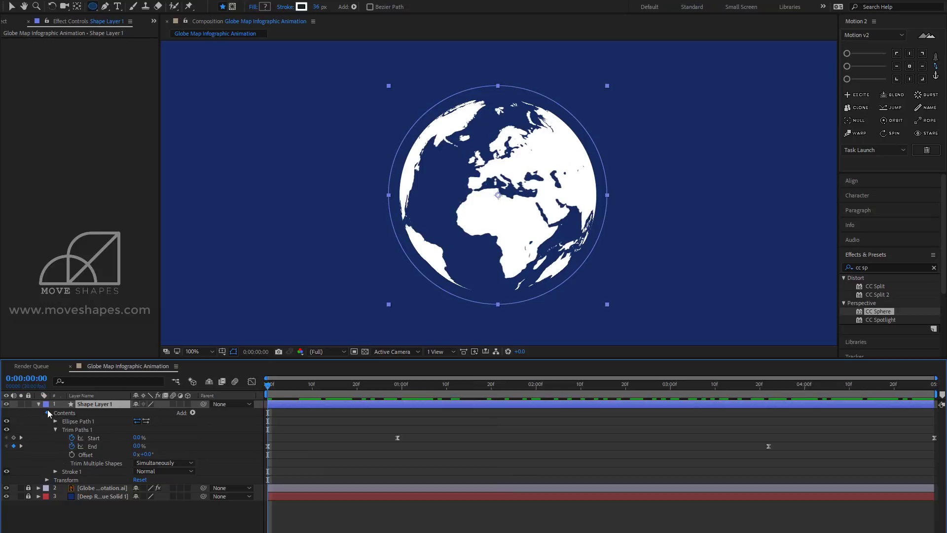
click(47, 412)
click(48, 421)
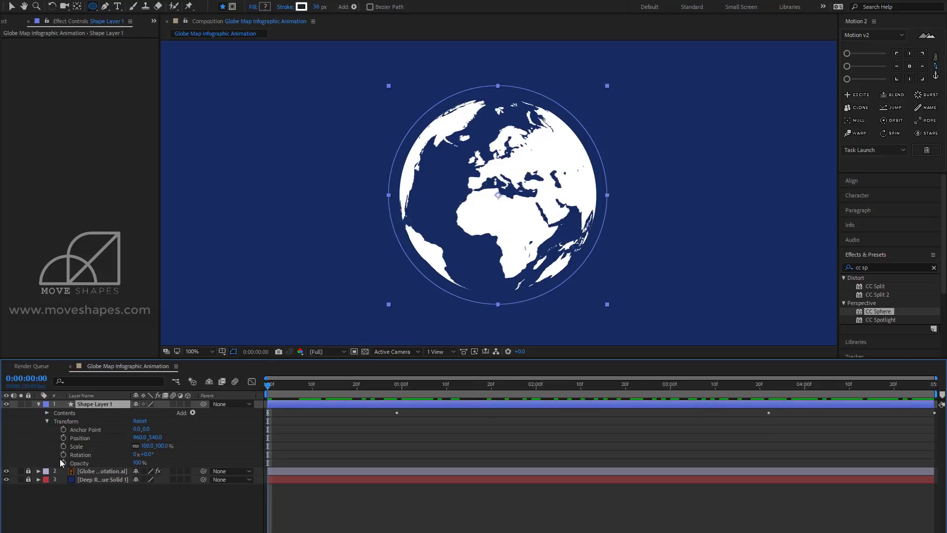
click(63, 455)
drag(278, 389, 930, 385)
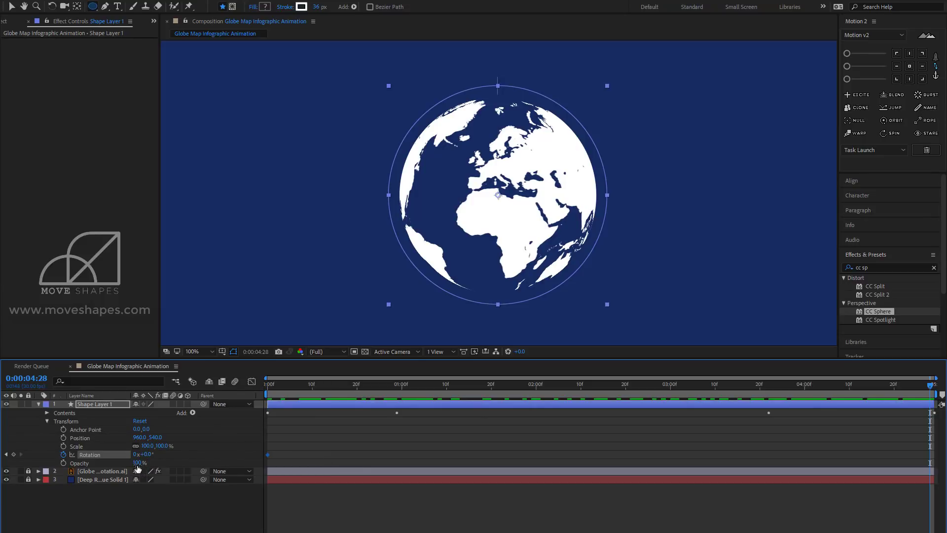
drag(146, 454, 280, 469)
key(space)
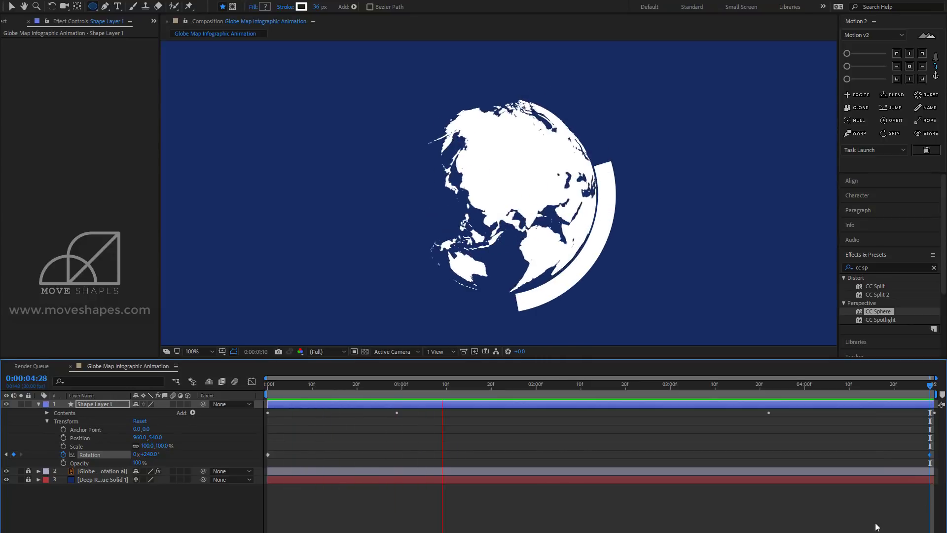
Step: Set the ring's Rotation keyframe at 0:00:04:28 to one full turn, 1x+0.0°
key(space)
drag(588, 385, 932, 402)
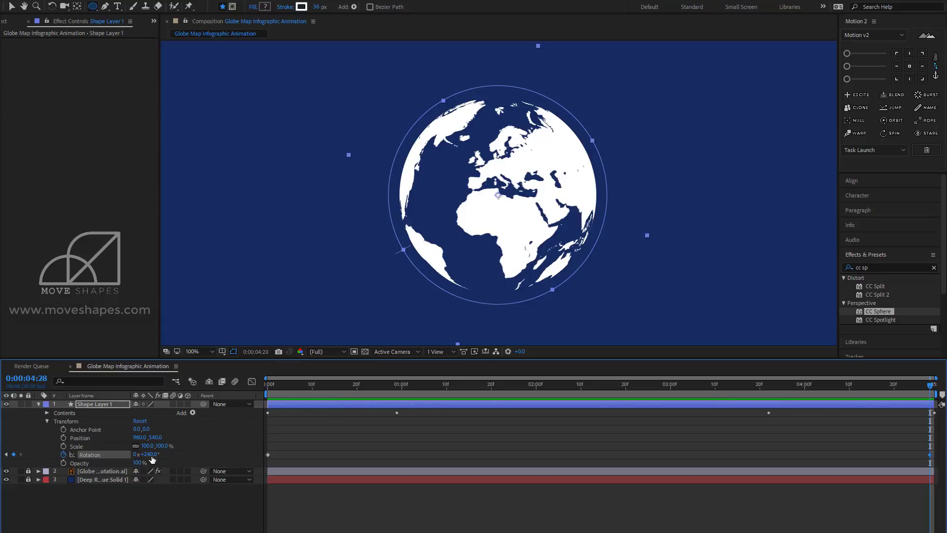
drag(152, 459, 159, 453)
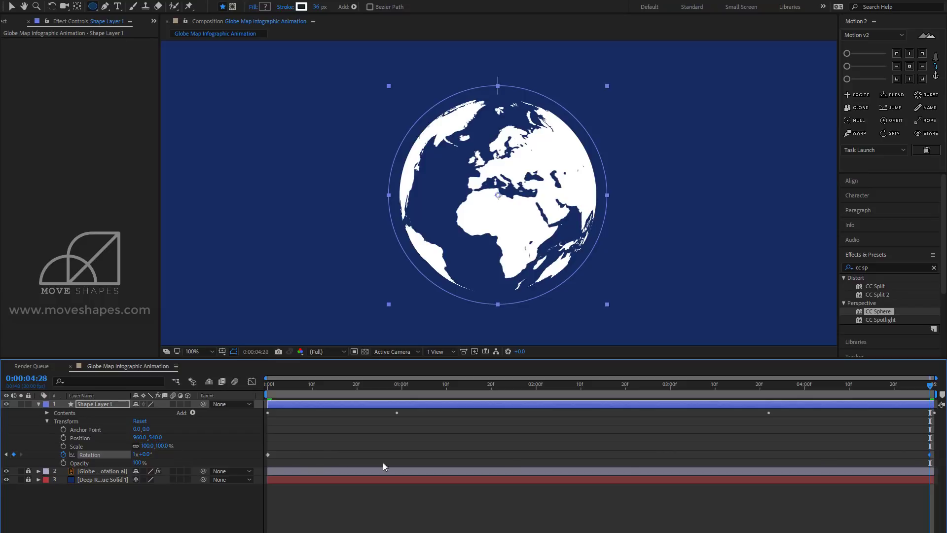
Step: Apply Easy Ease to both Rotation keyframes of the ring and preview the motion
right_click(267, 454)
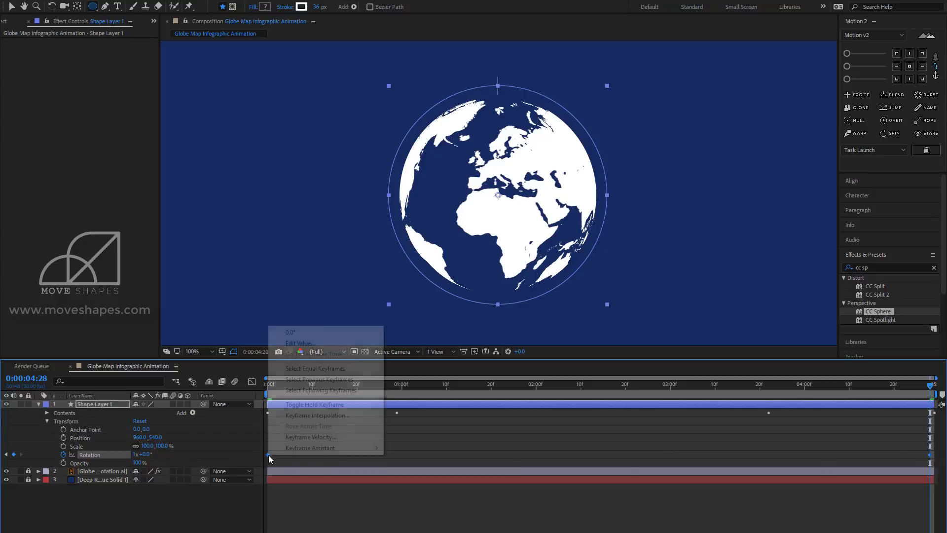
mouse_move(301, 450)
click(493, 481)
click(506, 489)
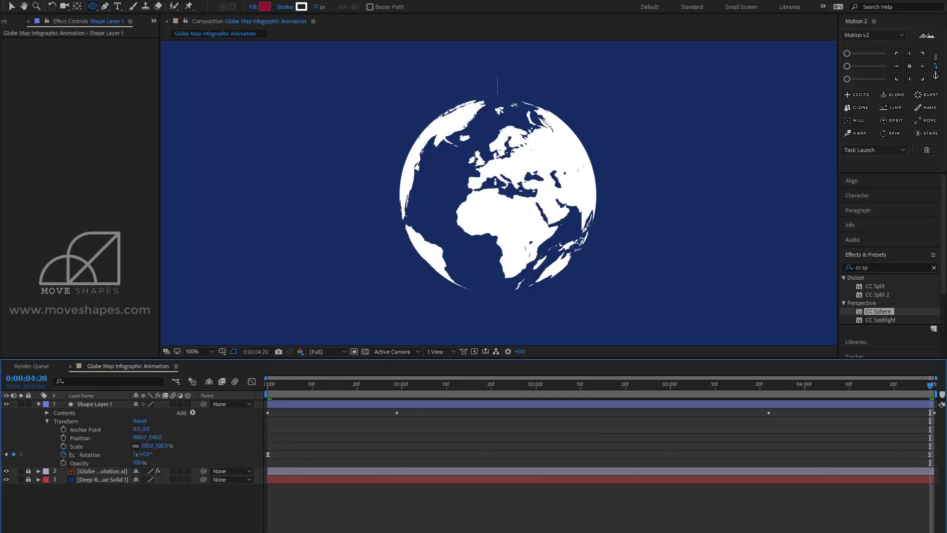
key(space)
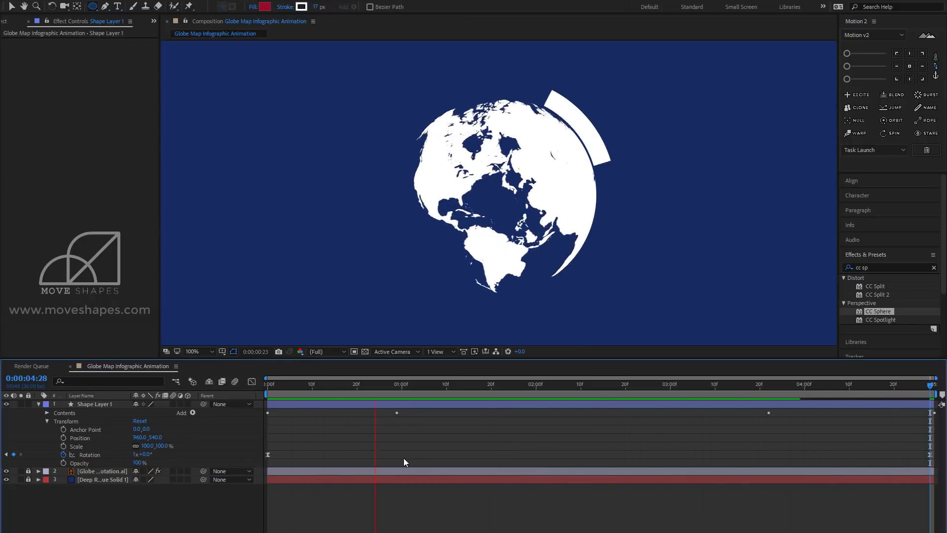
Step: Review the combined globe and ring animation by scrubbing and playing it with the composition view at 50% and 100%
drag(278, 386, 464, 386)
click(93, 403)
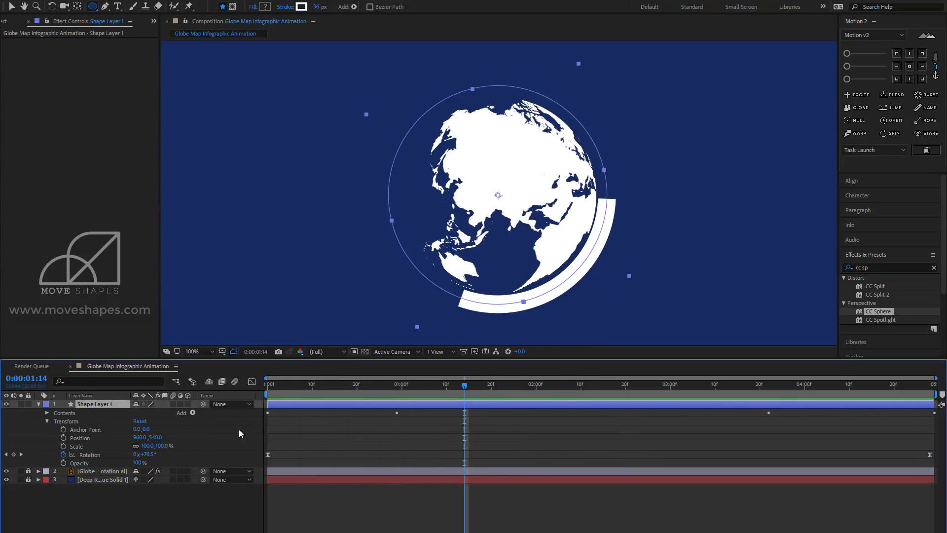
click(333, 513)
key(comma)
key(comma)
click(12, 7)
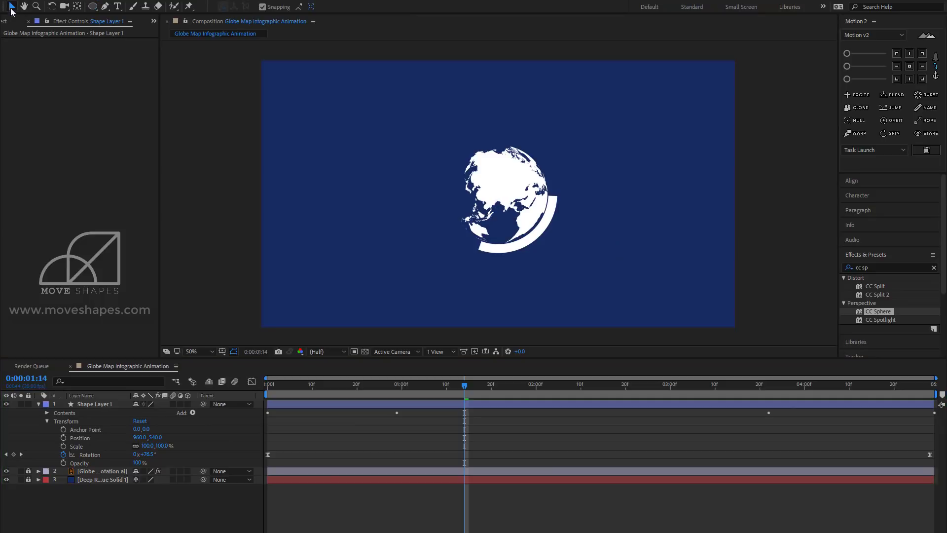
key(space)
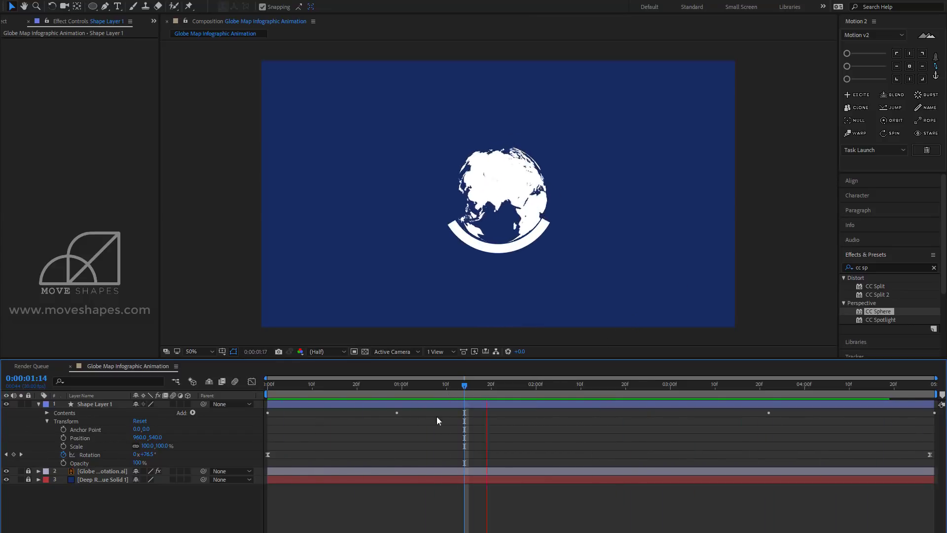
click(460, 385)
scroll(514, 233, up, 1)
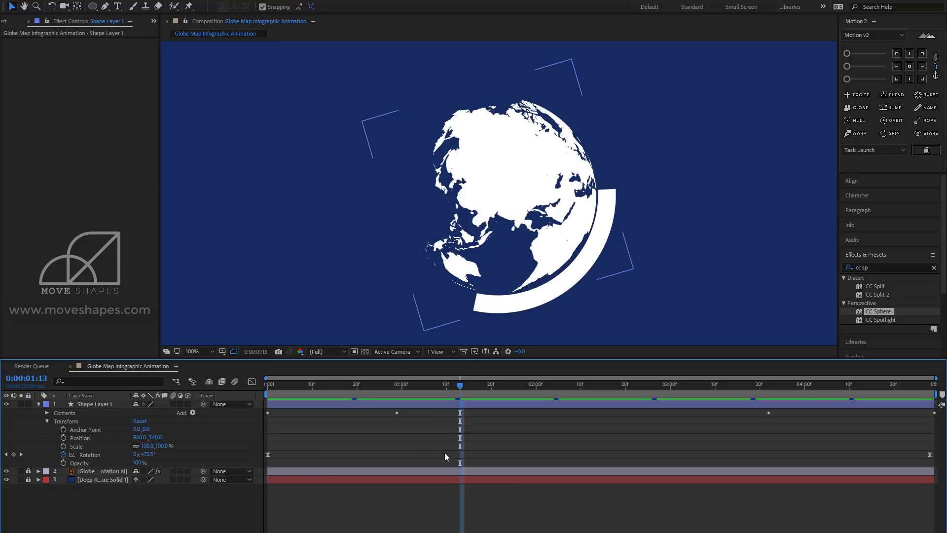
drag(389, 383, 464, 389)
Step: Duplicate Shape Layer 1 to get a second copy of the ring
click(449, 403)
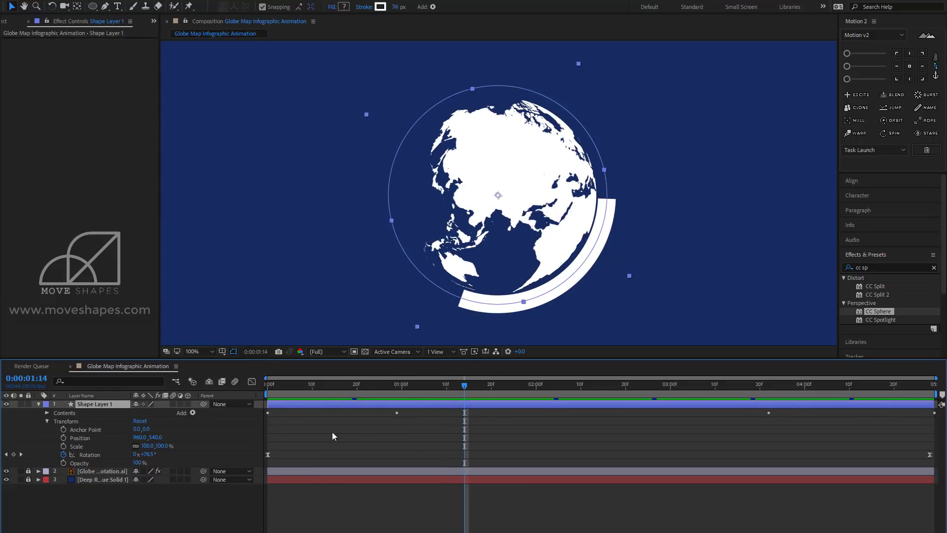
click(39, 404)
key(ctrl+d)
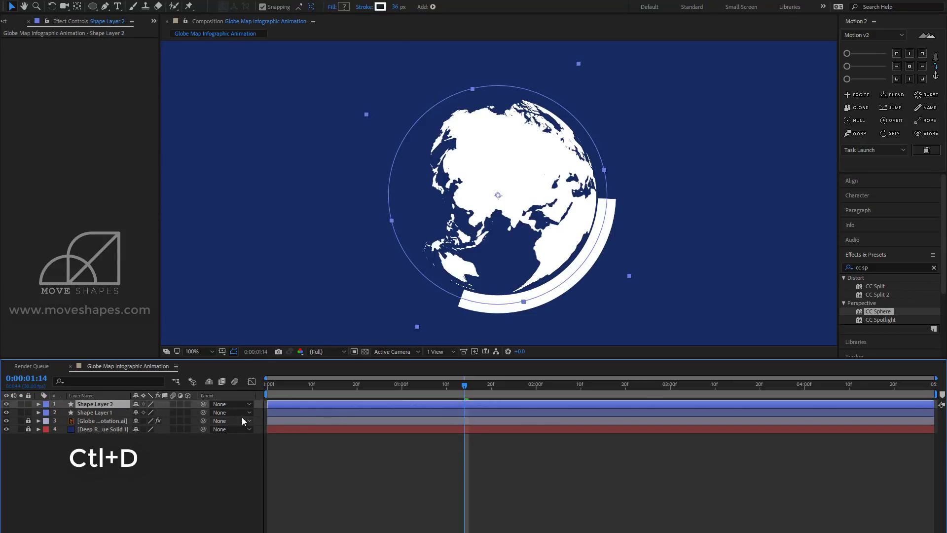
Step: Remove the Start and End keyframes from Shape Layer 2's Trim Paths and set Start to 100% and End to 0% for a full ring
click(40, 404)
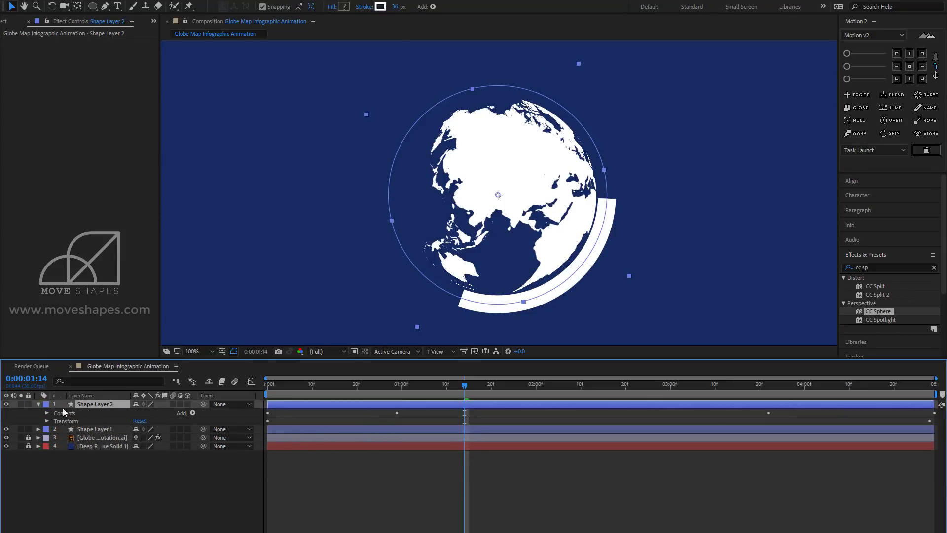
click(47, 414)
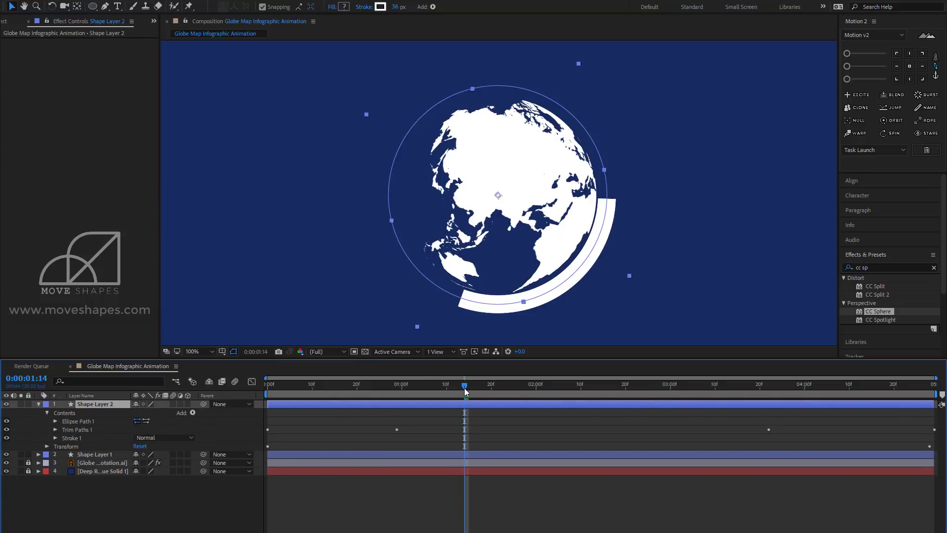
drag(462, 386, 522, 385)
click(55, 429)
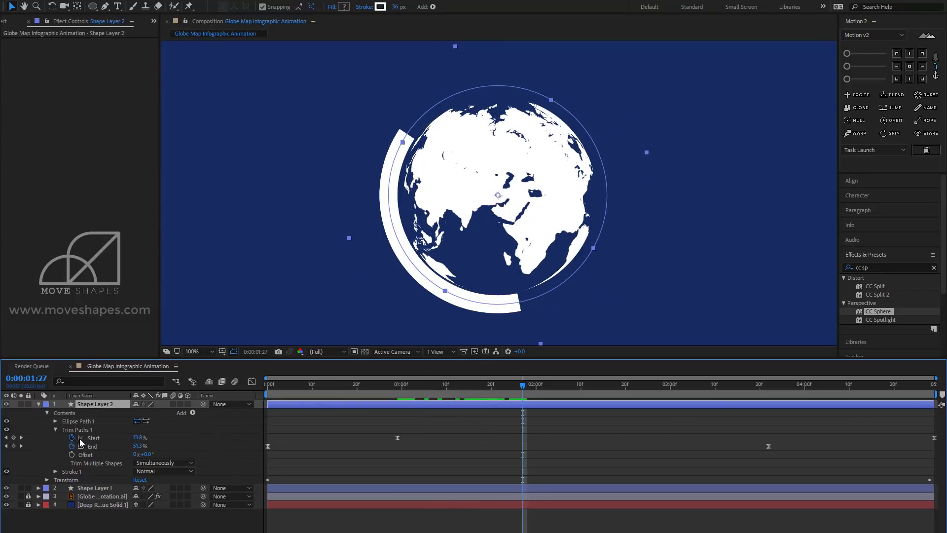
click(71, 437)
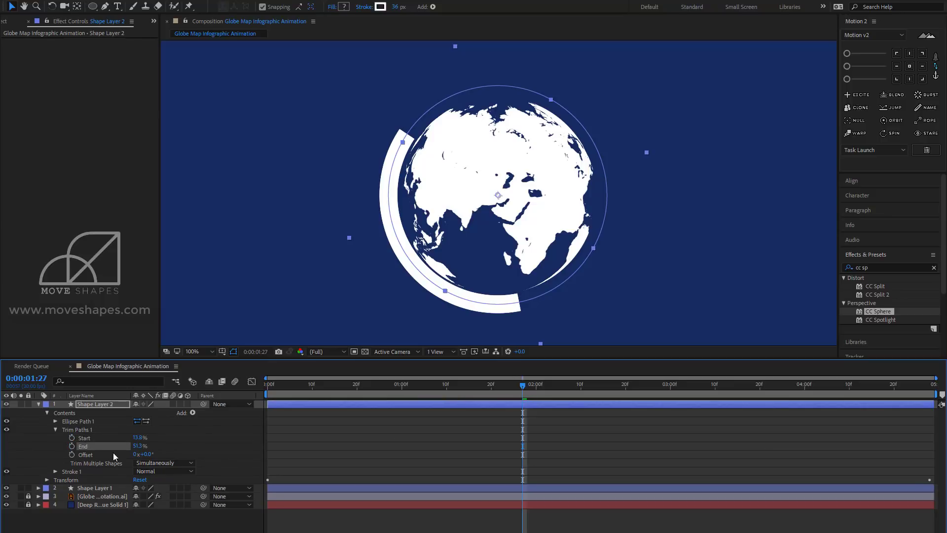
drag(139, 441, 37, 447)
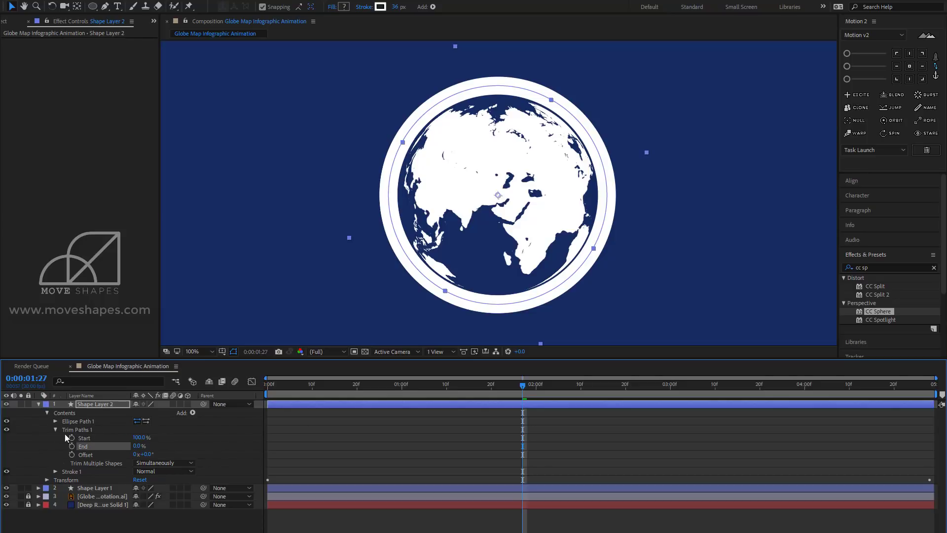
Step: Lower Shape Layer 2's Opacity to about 41% and move the layer below Shape Layer 1
click(39, 404)
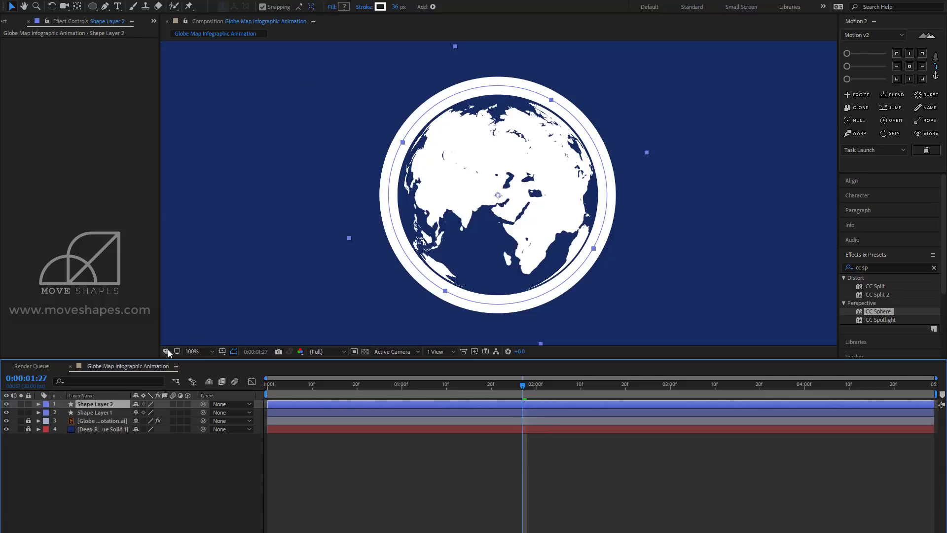
click(39, 403)
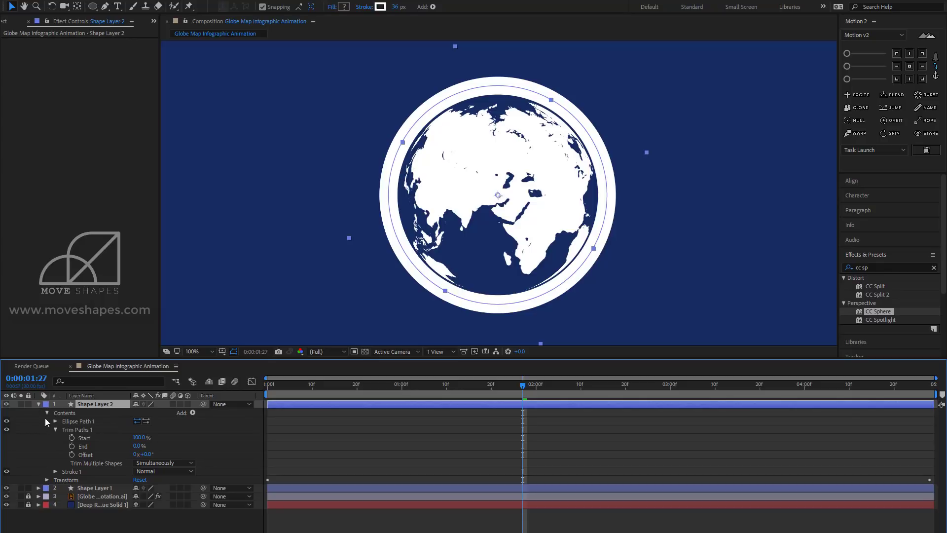
click(55, 429)
click(47, 446)
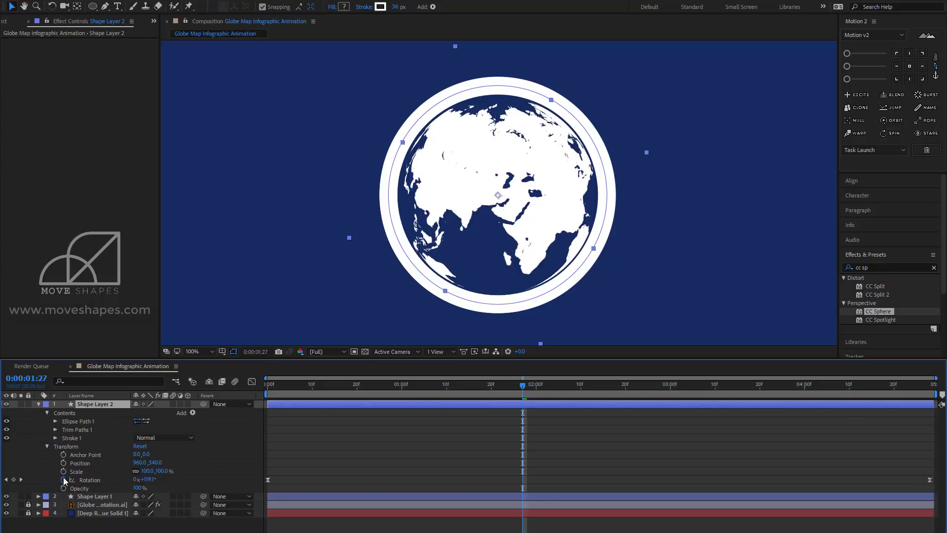
drag(138, 488, 113, 492)
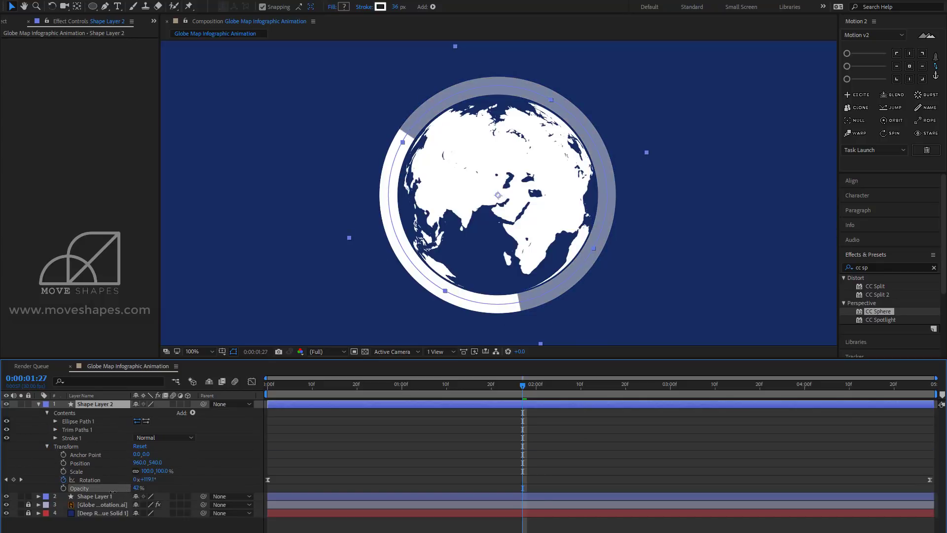
click(39, 404)
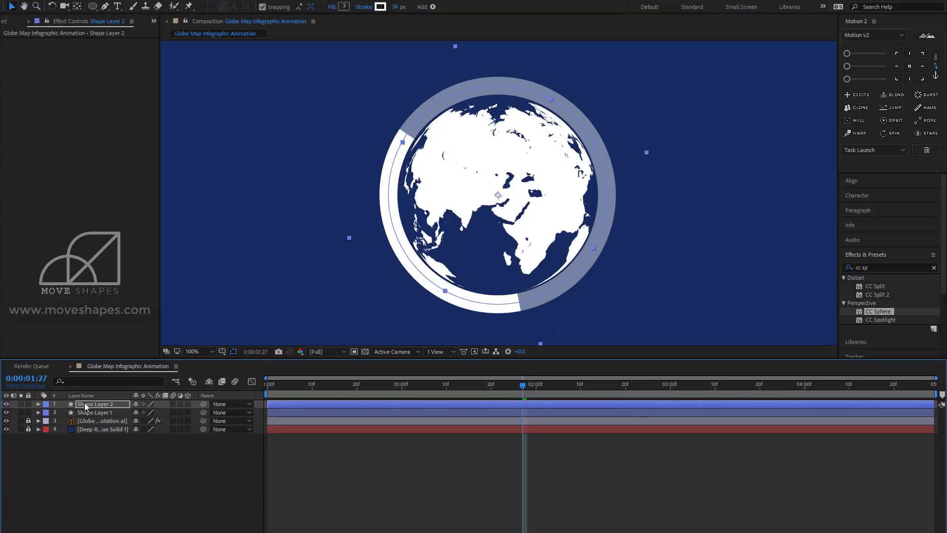
drag(85, 405, 82, 422)
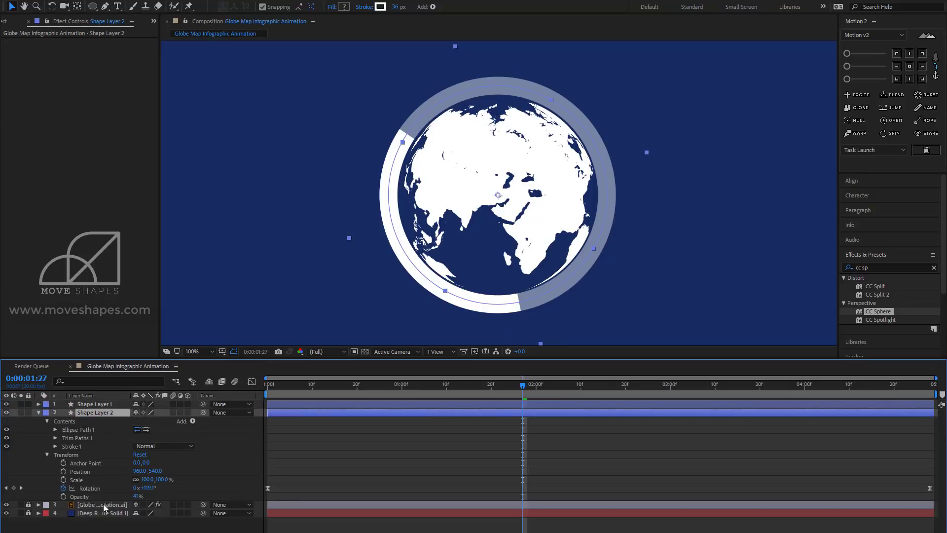
Step: Set Shape Layer 2's Opacity to 15% and preview the faint full ring behind the animated one
mouse_move(137, 497)
mouse_down()
mouse_move(121, 497)
mouse_move(145, 508)
mouse_up()
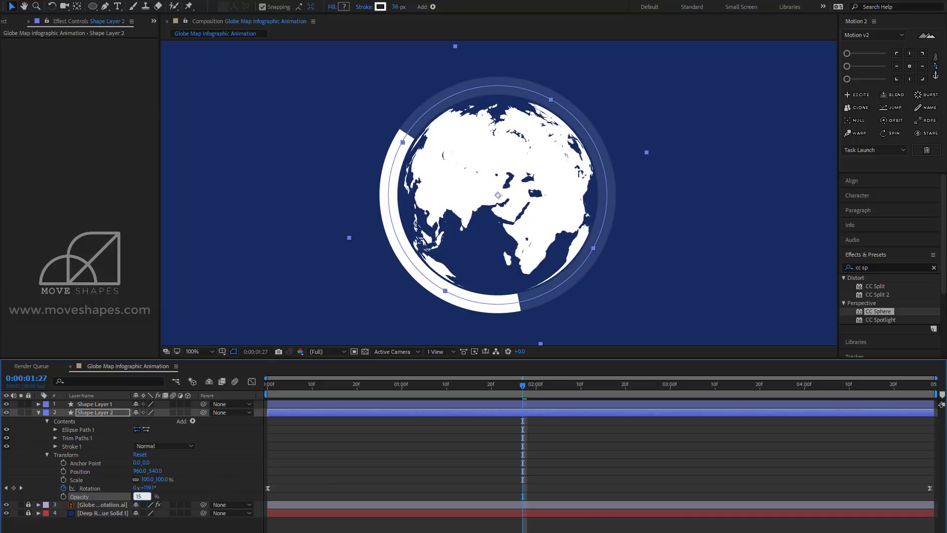
text(15)
key(Return)
key(space)
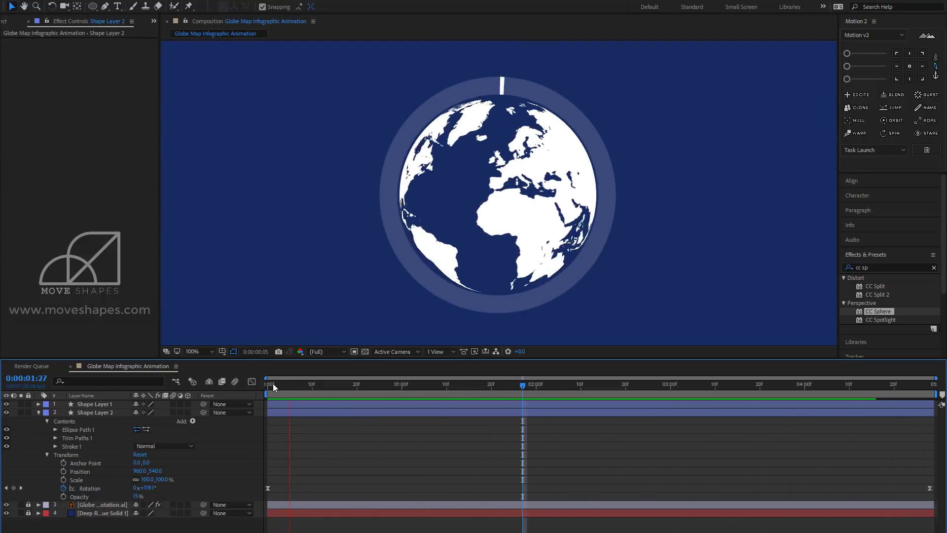
click(288, 385)
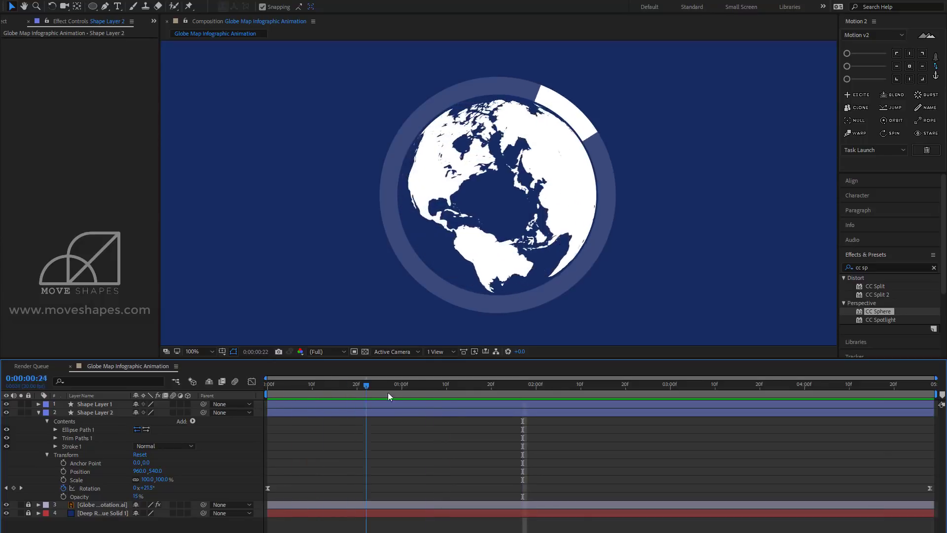
Step: Scrub the timeline to review the animated ring over its faint background and save the project
drag(388, 392, 315, 410)
drag(388, 406, 562, 402)
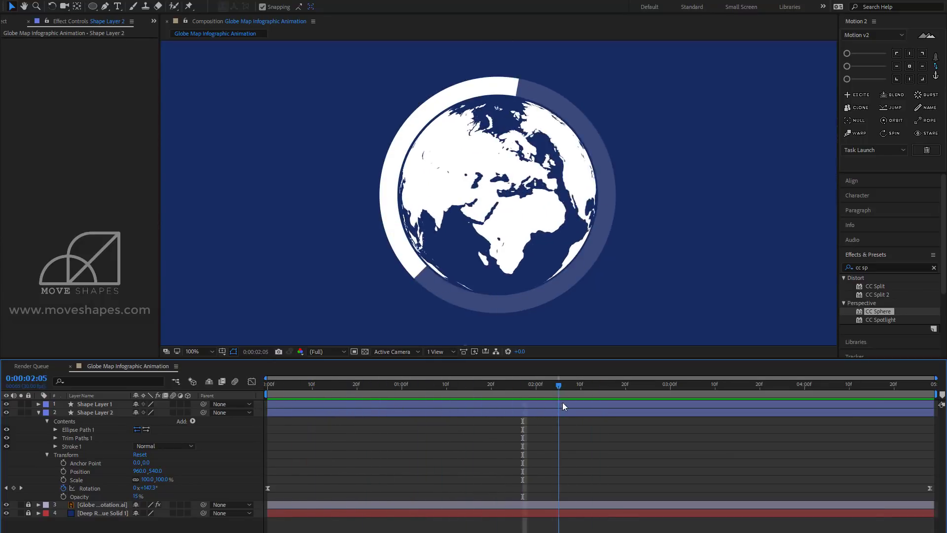
drag(639, 416, 432, 420)
drag(338, 417, 593, 410)
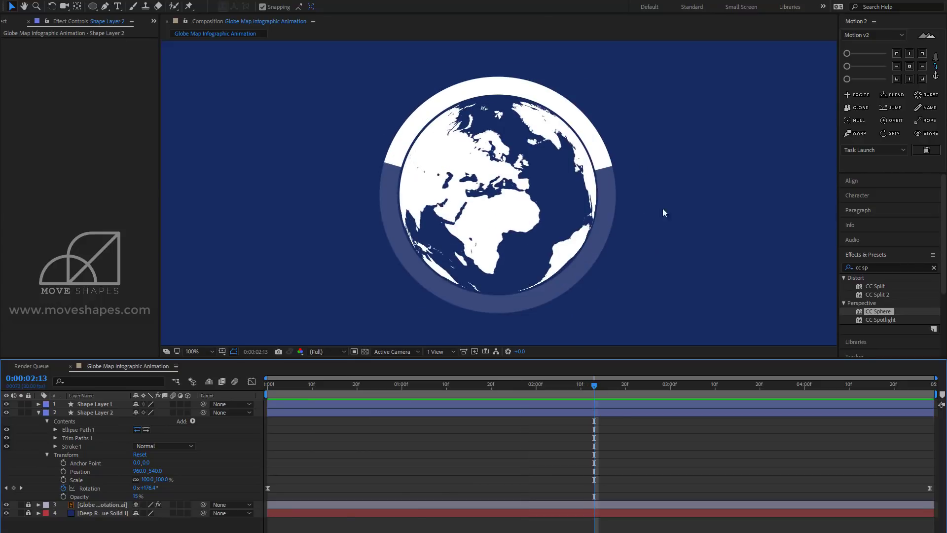
key(ctrl+s)
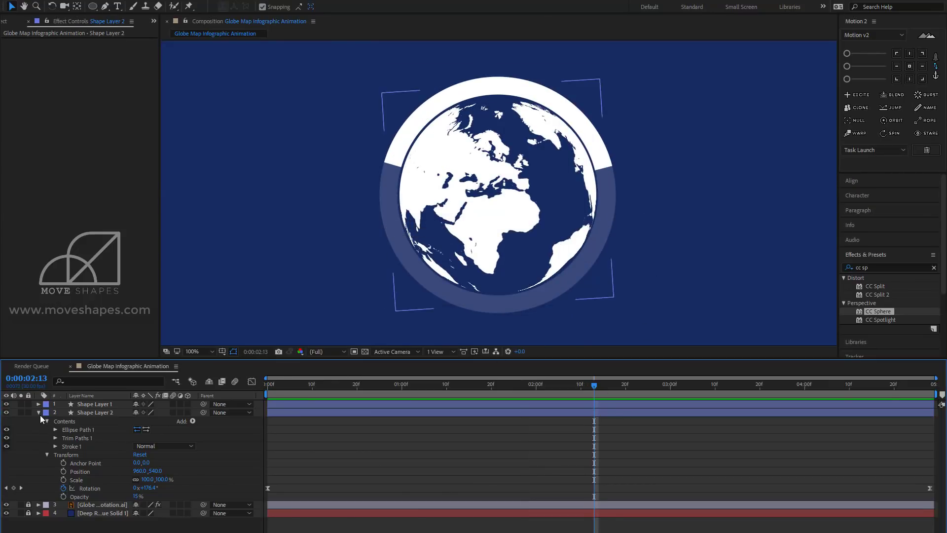
Step: Duplicate Shape Layer 2 and select the lower copy, directly above the globe layer
click(38, 413)
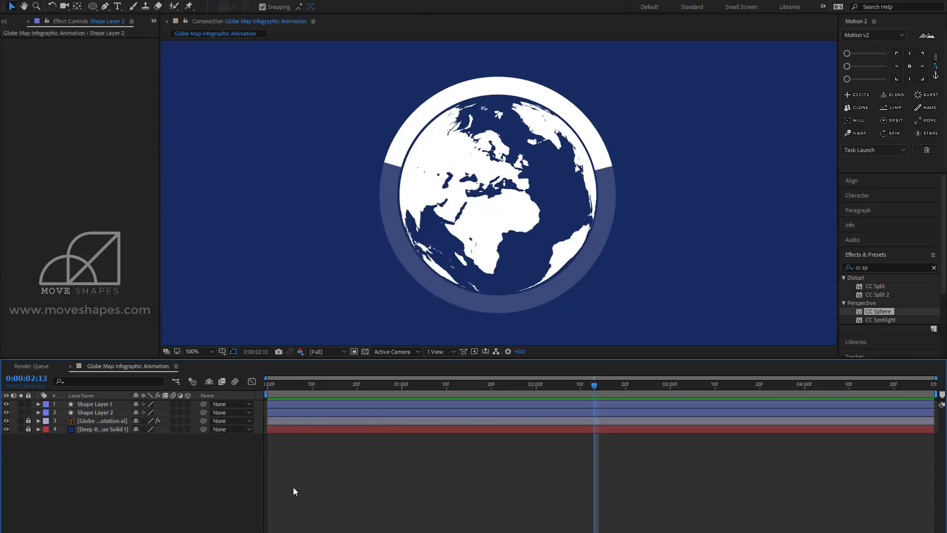
click(93, 405)
click(93, 412)
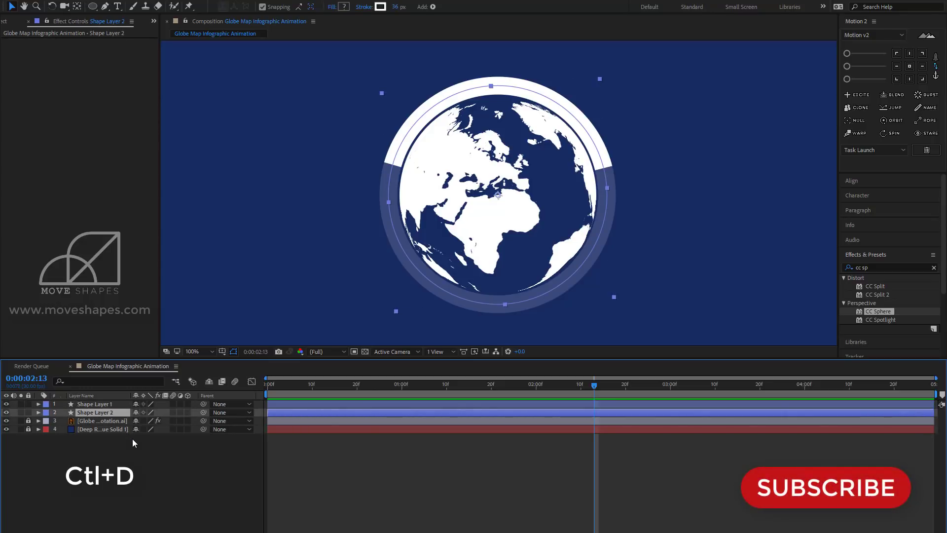
key(ctrl+d)
click(91, 421)
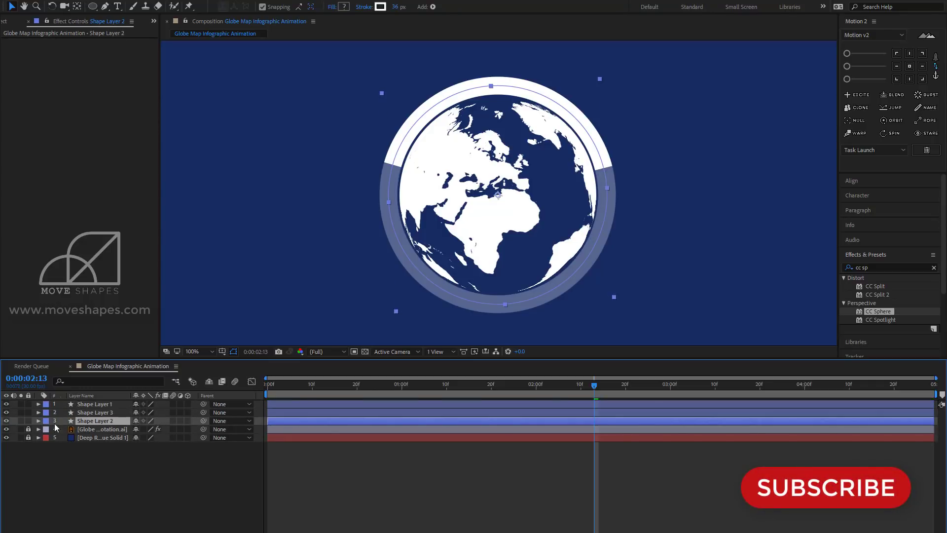
Step: Set Shape Layer 2's Stroke Width to 10 to make a thin ring
click(39, 421)
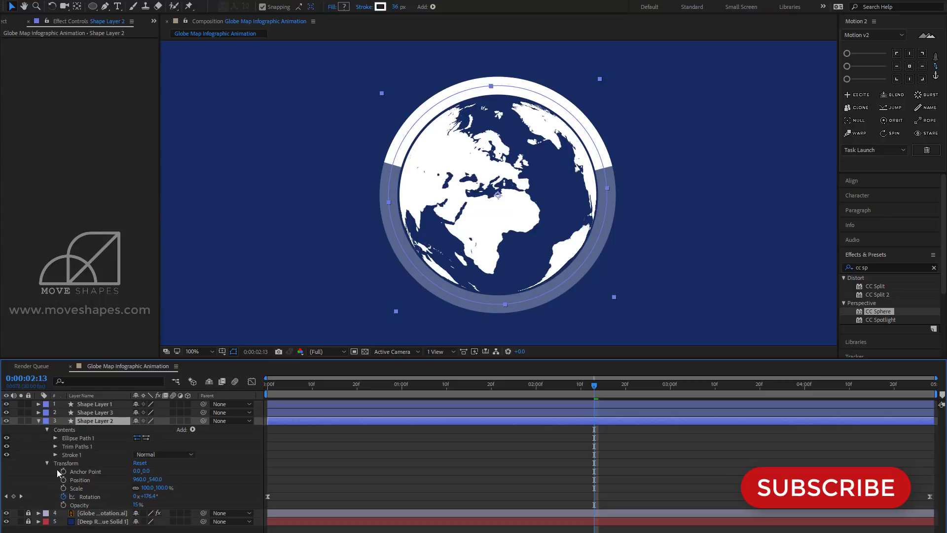
click(55, 454)
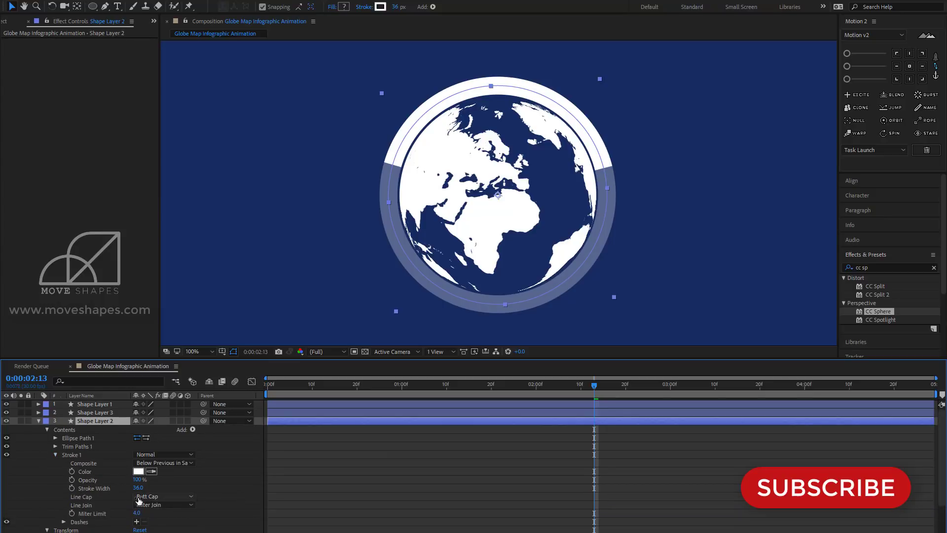
drag(140, 489, 130, 489)
click(366, 454)
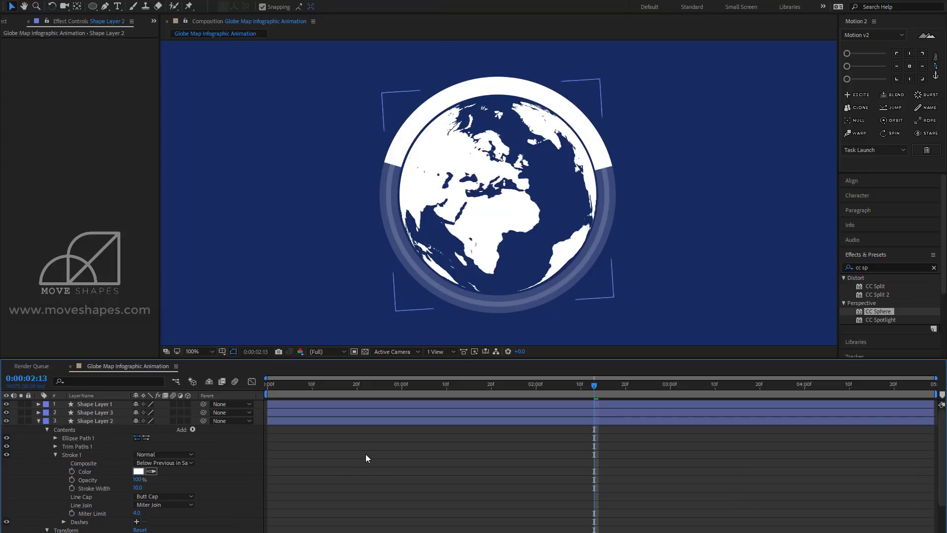
Step: Enlarge Shape Layer 2's ellipse path Size to 500 so the thin ring sits outside the thick one
click(100, 487)
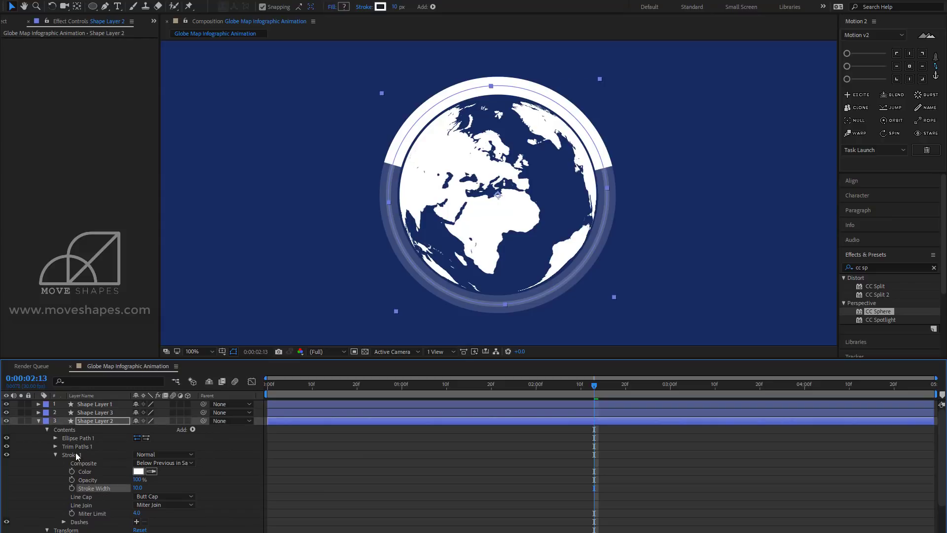
click(55, 438)
drag(163, 445, 188, 445)
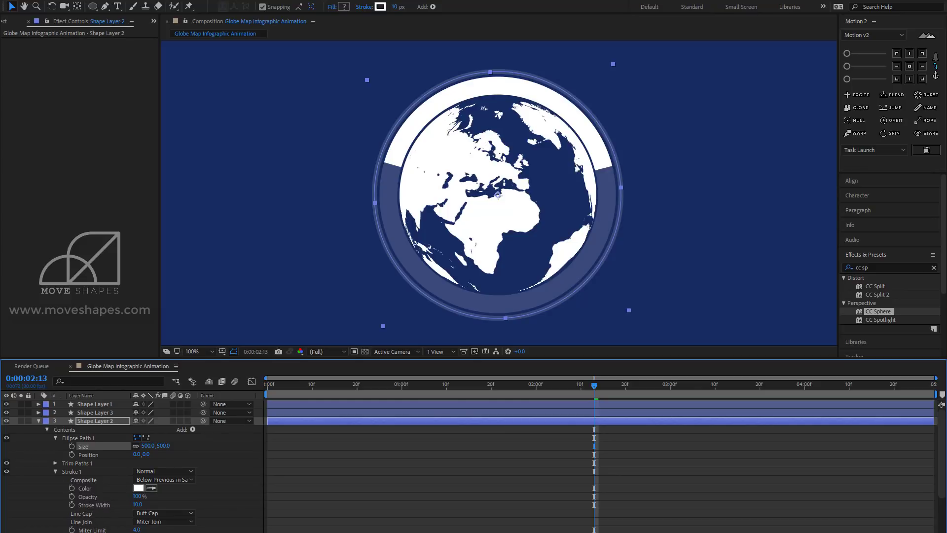
Step: Add a dash to Shape Layer 2's stroke and reduce its Stroke Width to 5
scroll(105, 514, down, 2)
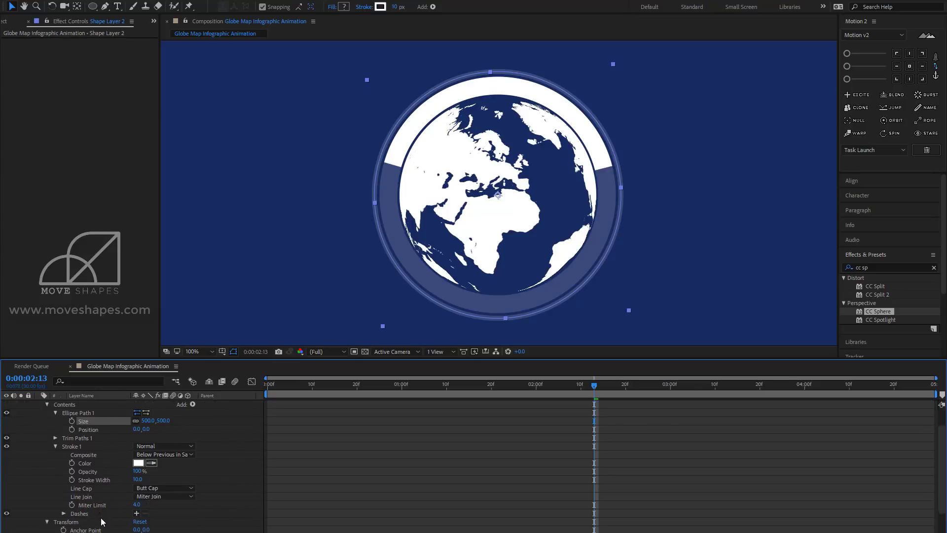
click(136, 513)
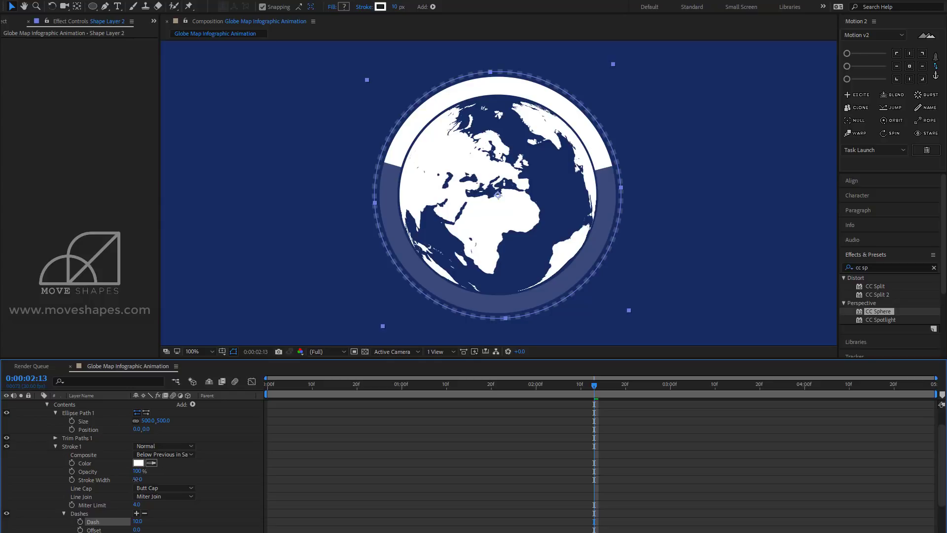
drag(136, 479, 151, 480)
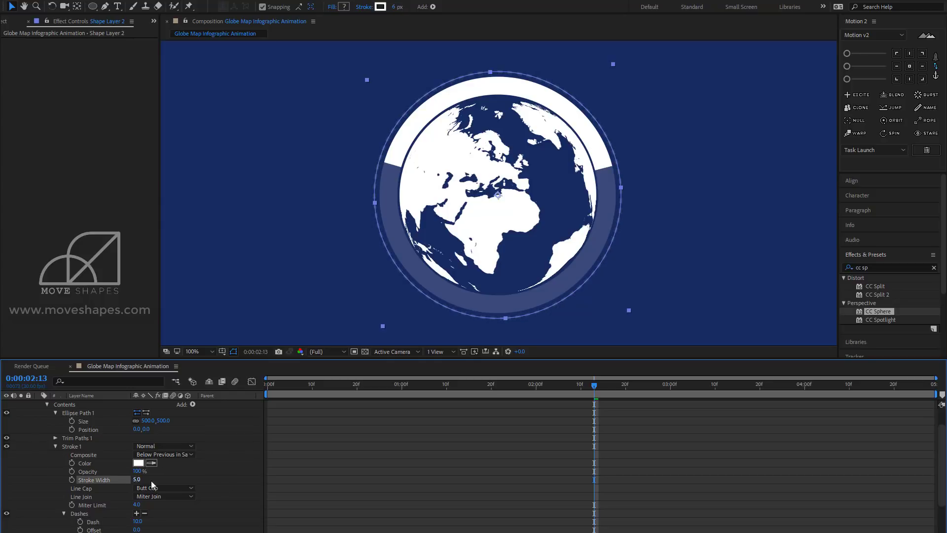
click(497, 458)
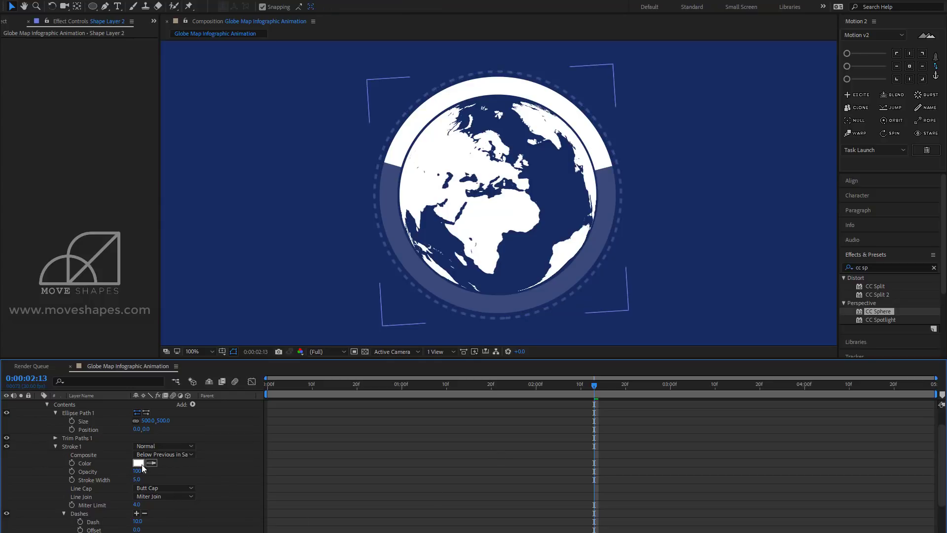
Step: Raise the dashed ring's layer Opacity to 100%
click(55, 446)
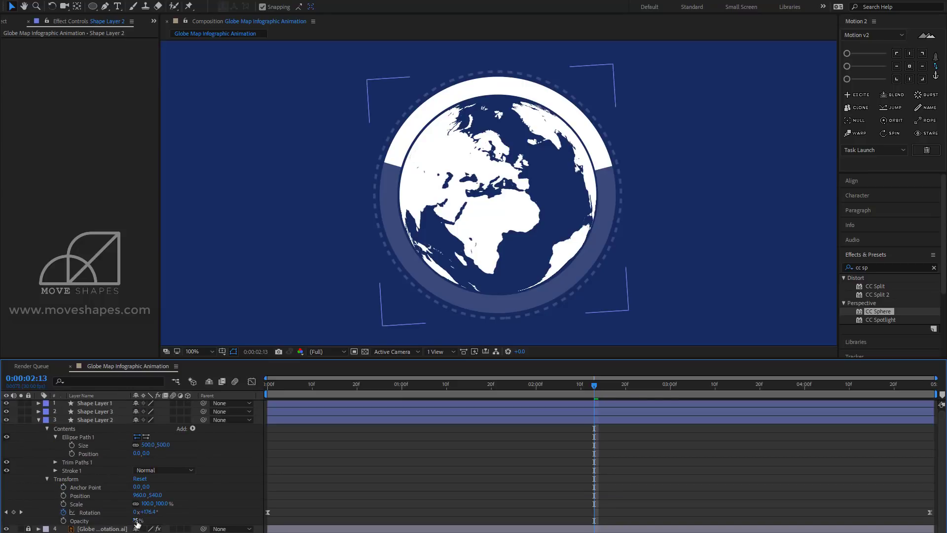
drag(137, 521, 157, 520)
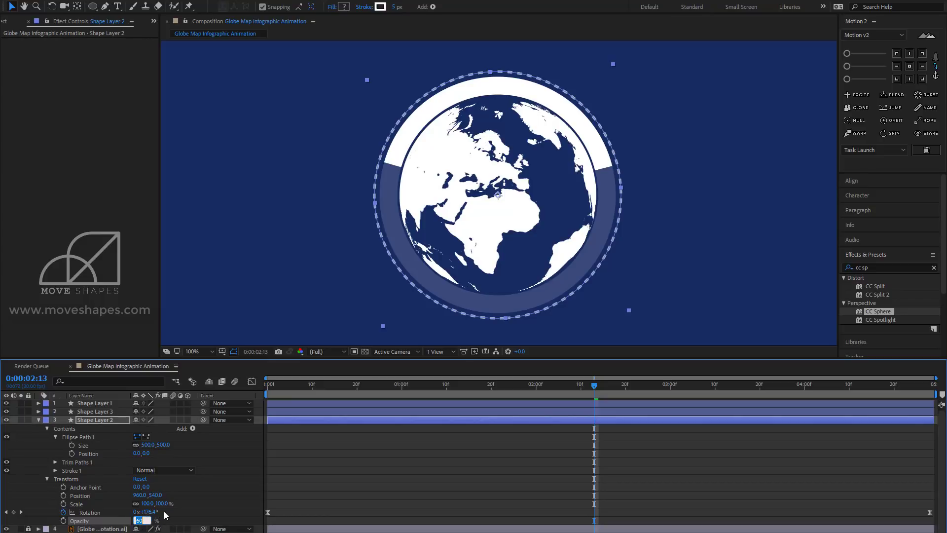
text(100)
key(Return)
click(561, 469)
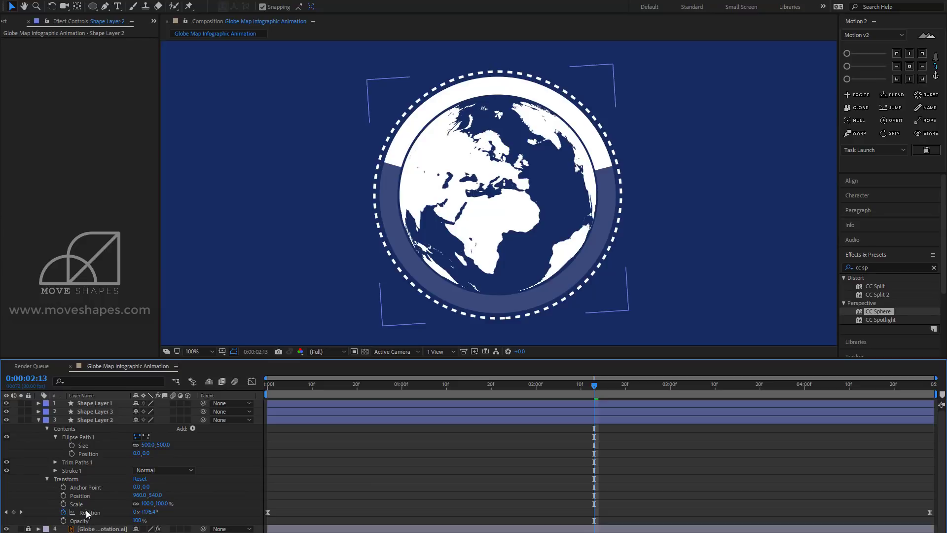
Step: Thin the dashed ring's stroke, trying a Stroke Width of 2 before setting it to 3
click(54, 470)
scroll(54, 470, down, 1)
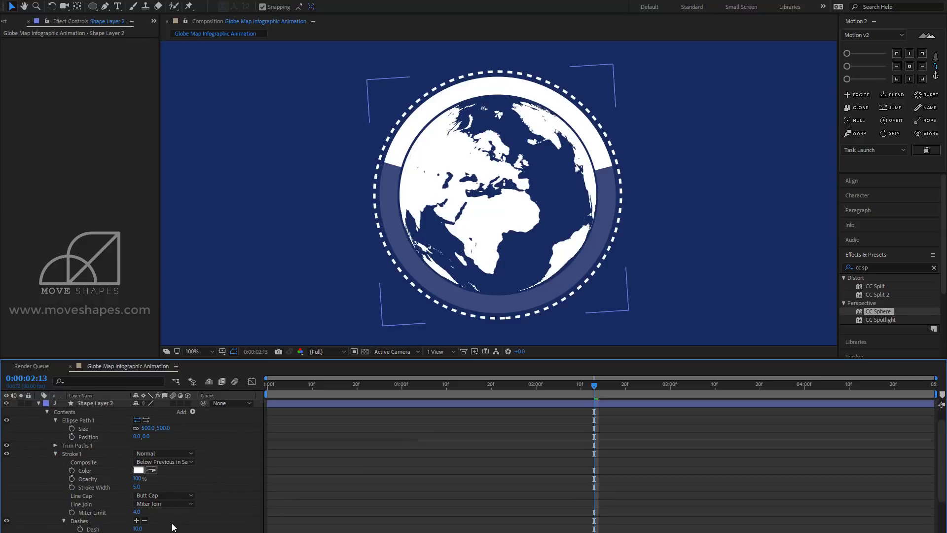
click(136, 487)
text(2)
key(Return)
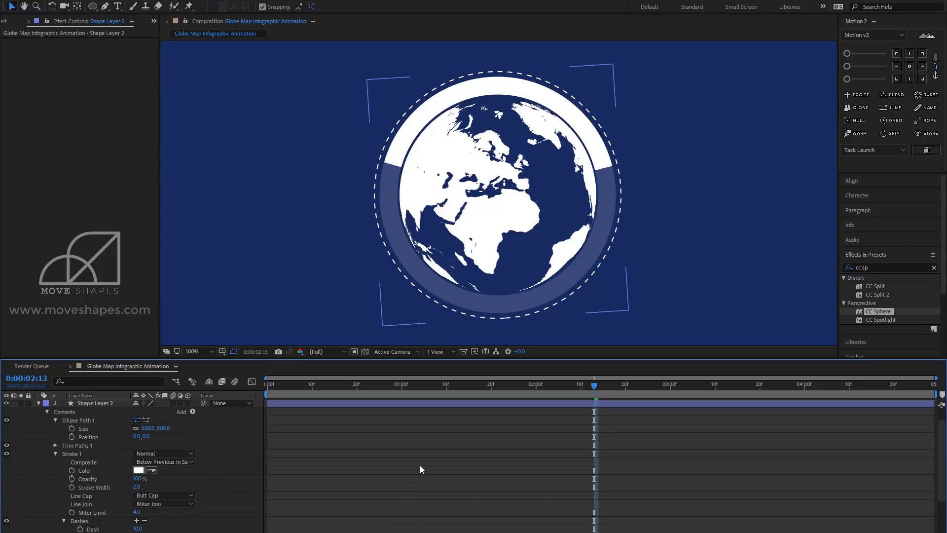
click(137, 488)
text(3)
key(Return)
Step: Set the outer ring's Dash length to 11 and collapse its stroke properties
scroll(155, 515, down, 1)
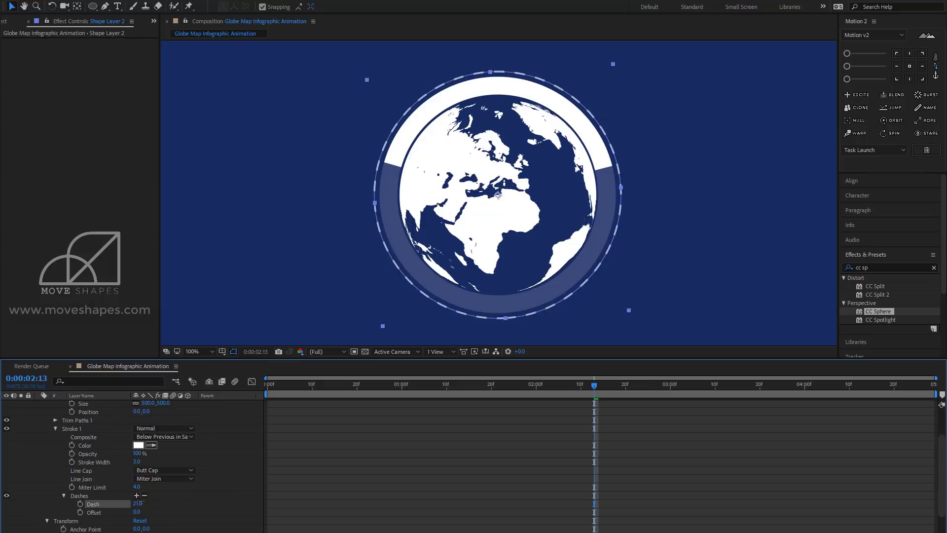
drag(136, 503, 135, 503)
click(445, 417)
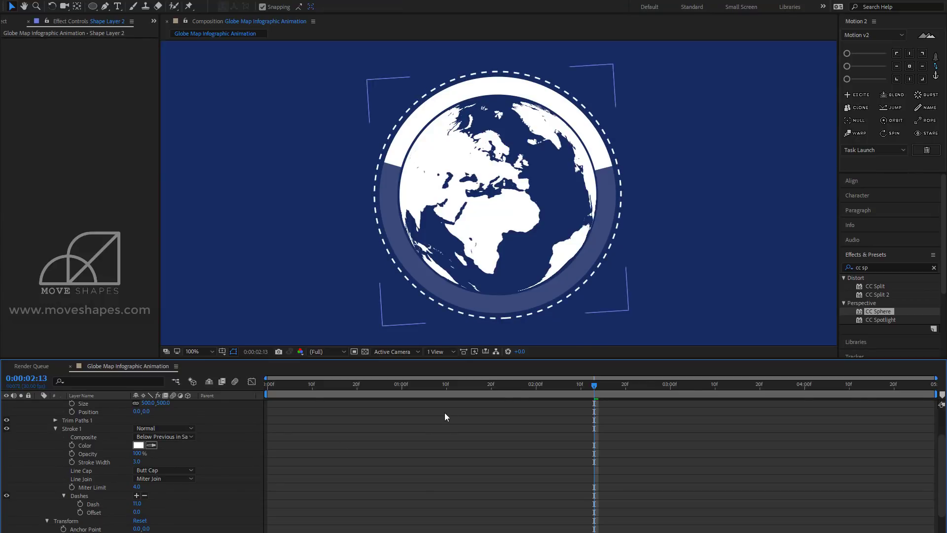
click(55, 428)
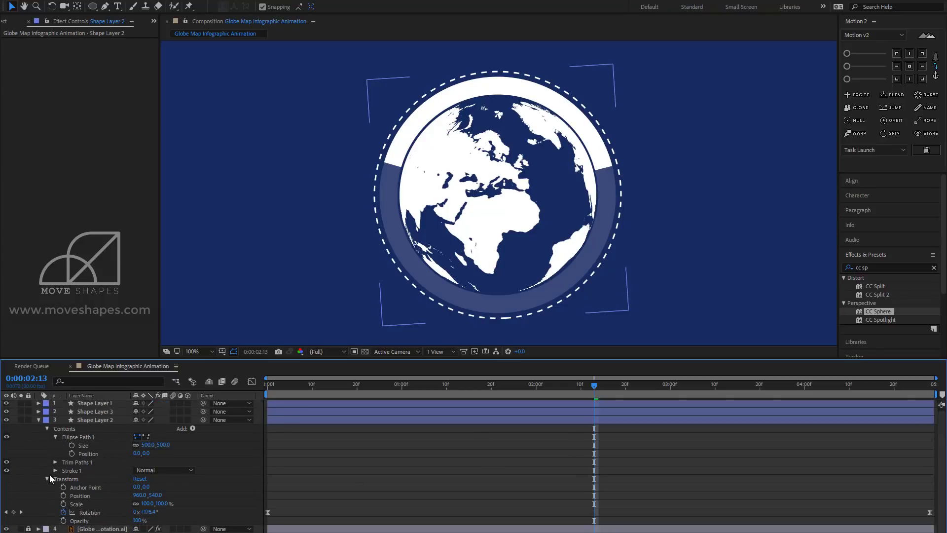
Step: Reduce the dashed ring's ellipse Size to 495 and preview the animation
mouse_move(164, 444)
mouse_down()
mouse_move(139, 445)
mouse_move(151, 447)
mouse_move(138, 457)
mouse_move(173, 454)
mouse_up()
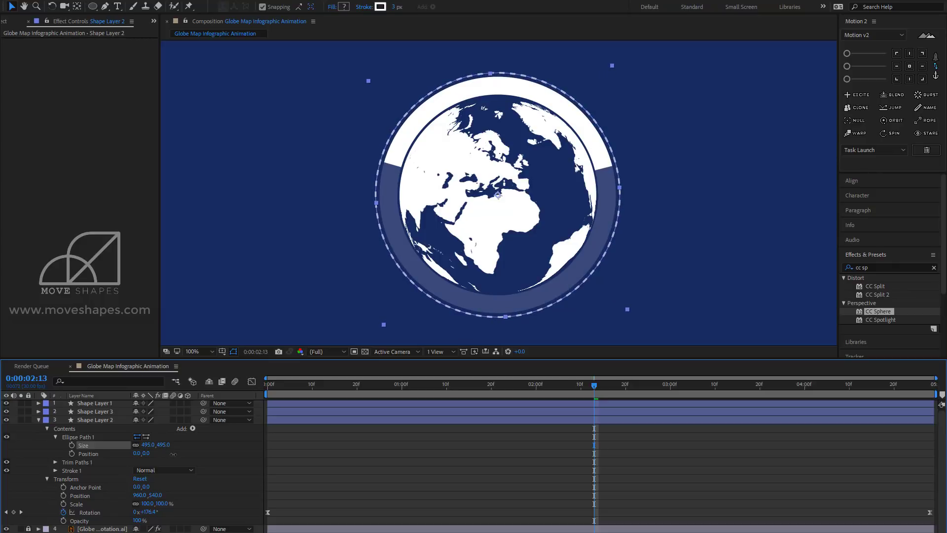
click(492, 454)
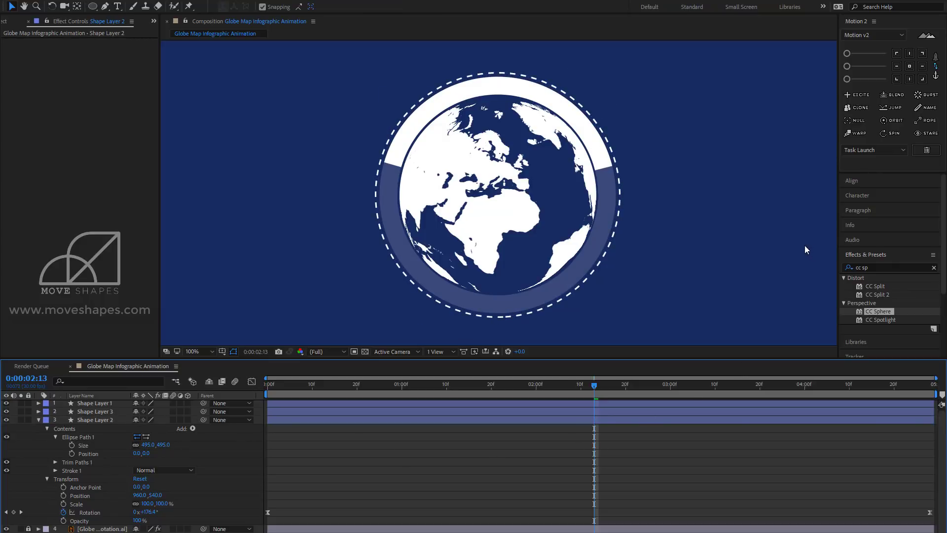
key(space)
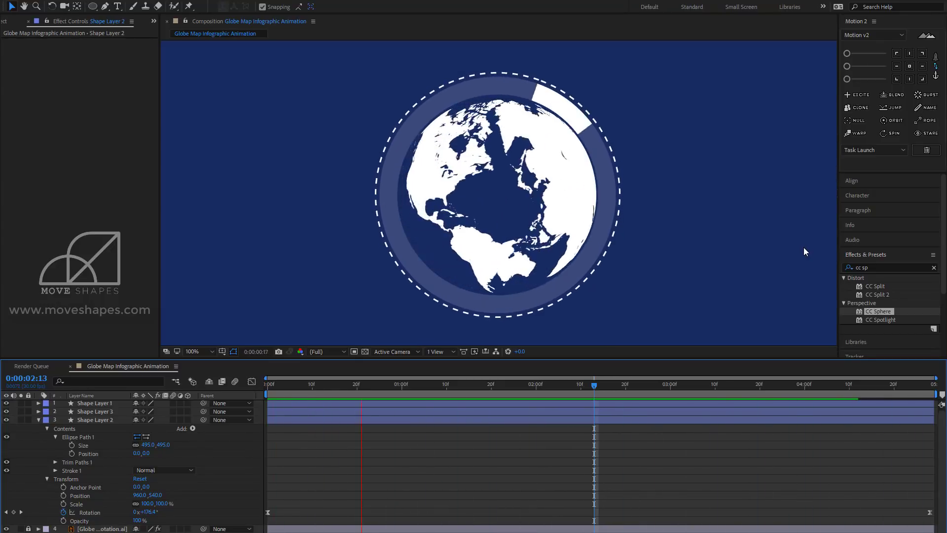
Step: Show only Shape Layer 2's Rotation and set its last keyframe at 0:00:04:28 to 0 revolutions
click(298, 386)
click(38, 421)
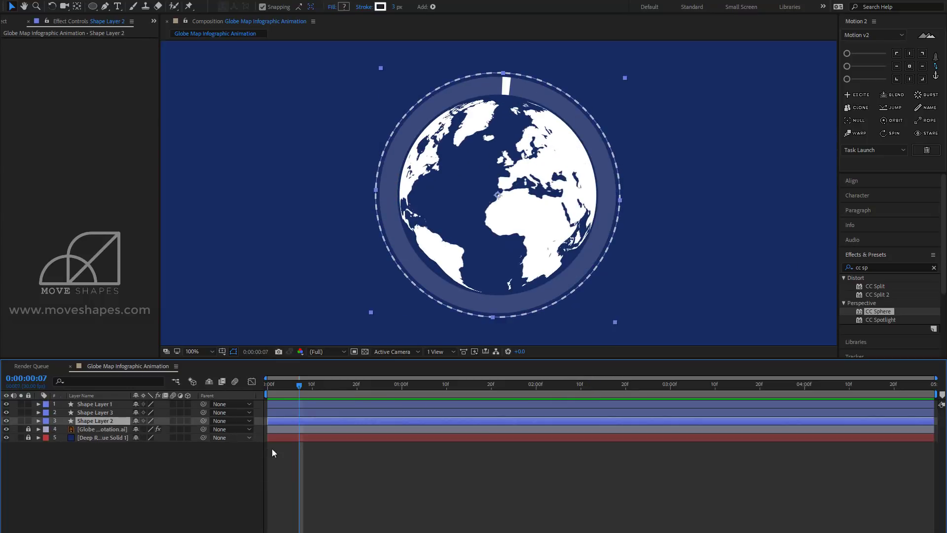
key(r)
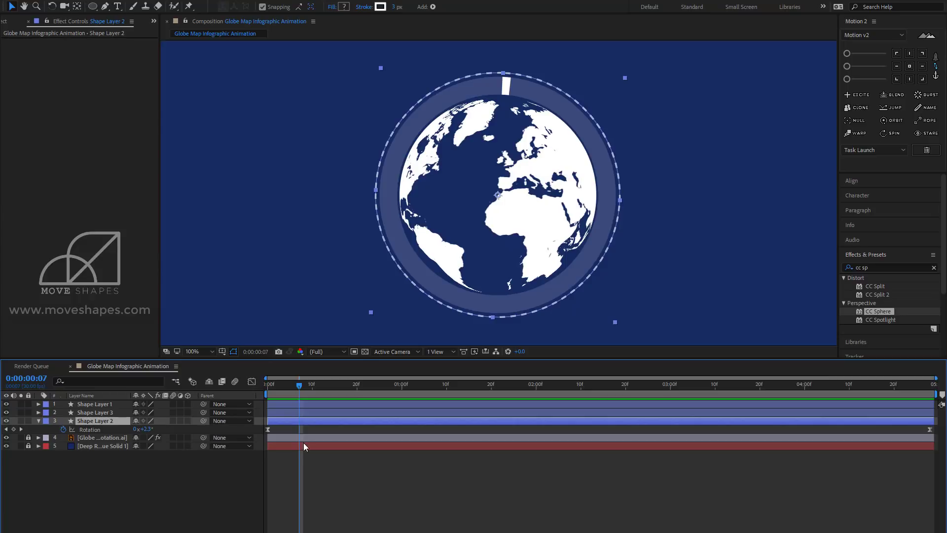
drag(300, 384, 932, 386)
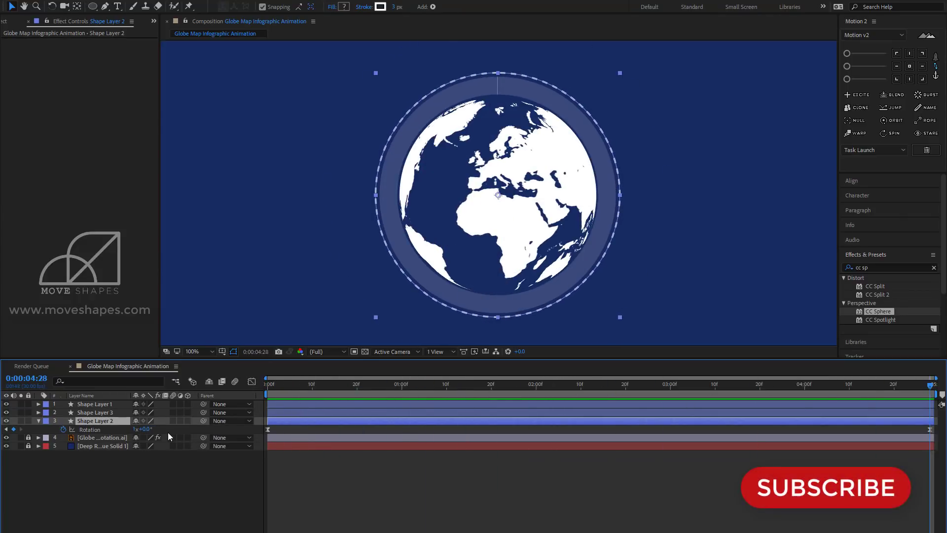
click(136, 429)
text(0)
key(Return)
click(429, 492)
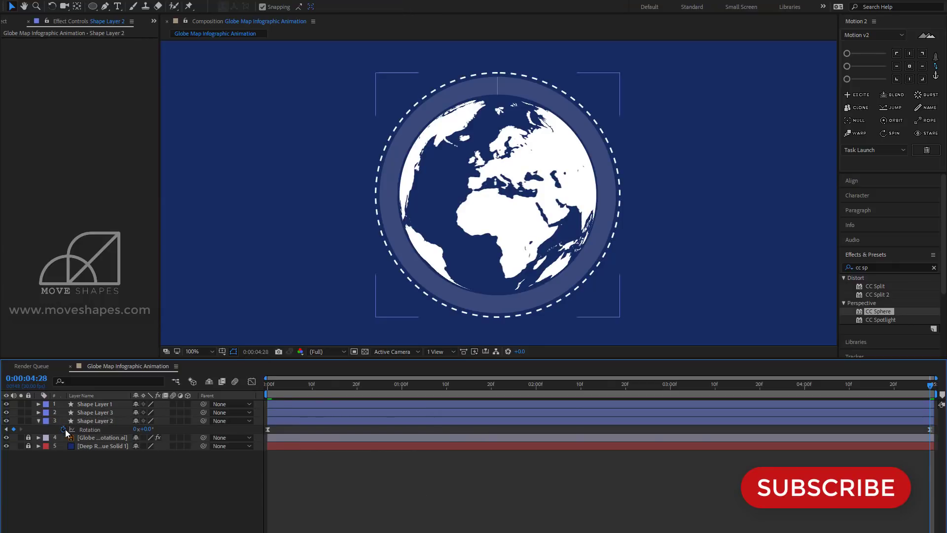
Step: Set the dashed ring's final Rotation keyframe to -45° and preview its slow counterclockwise turn
drag(908, 382, 930, 415)
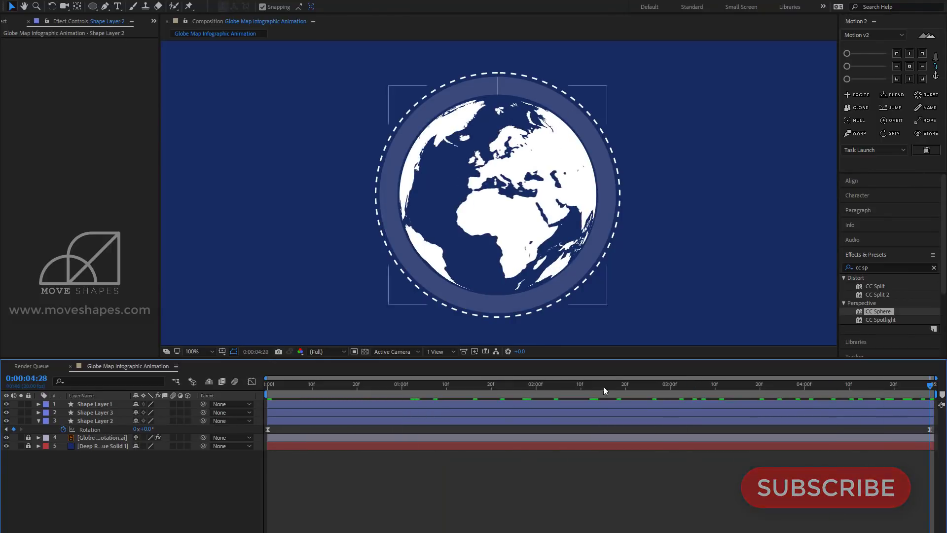
click(141, 428)
drag(141, 429, 124, 429)
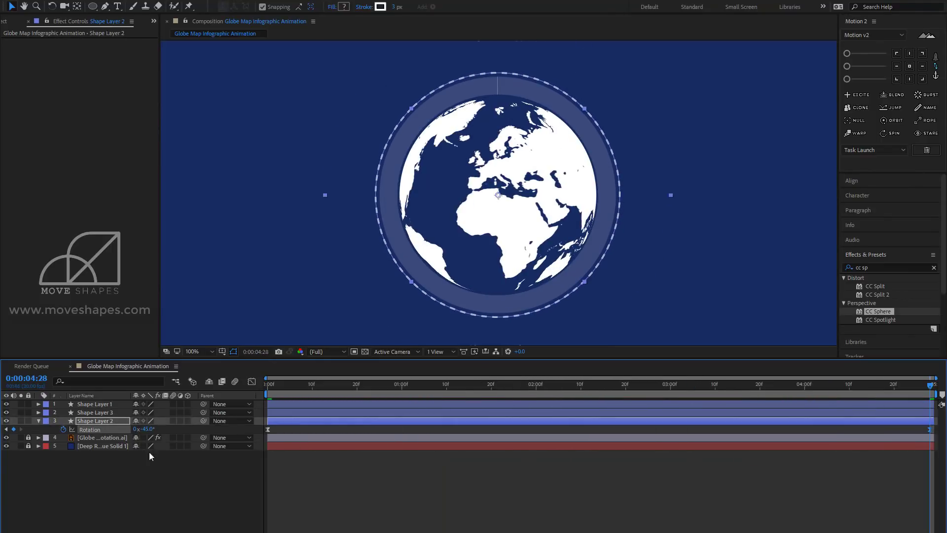
click(607, 480)
key(space)
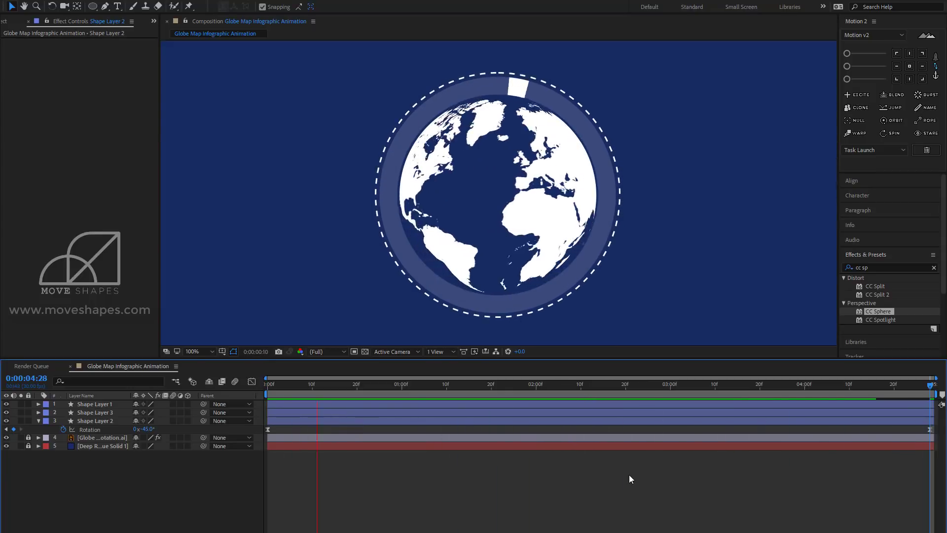
drag(366, 385, 254, 402)
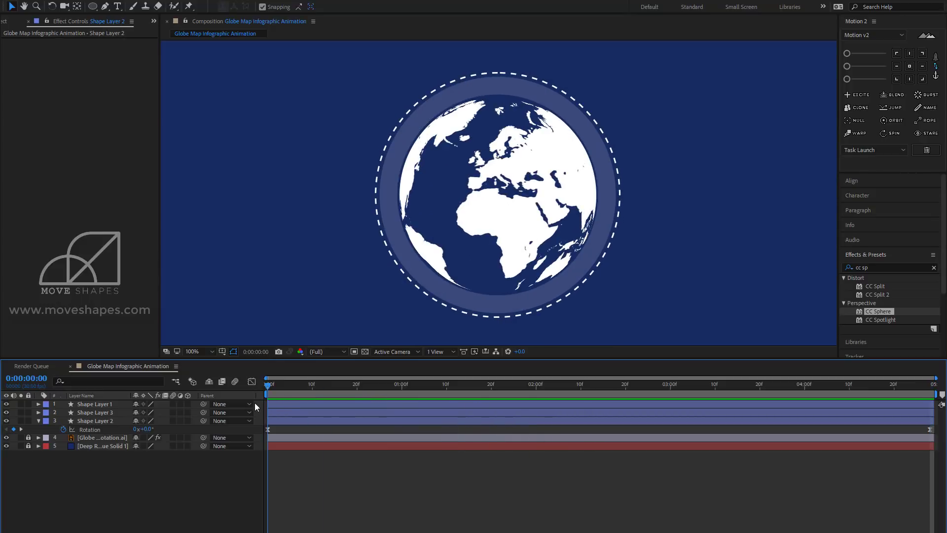
click(93, 432)
right_click(268, 429)
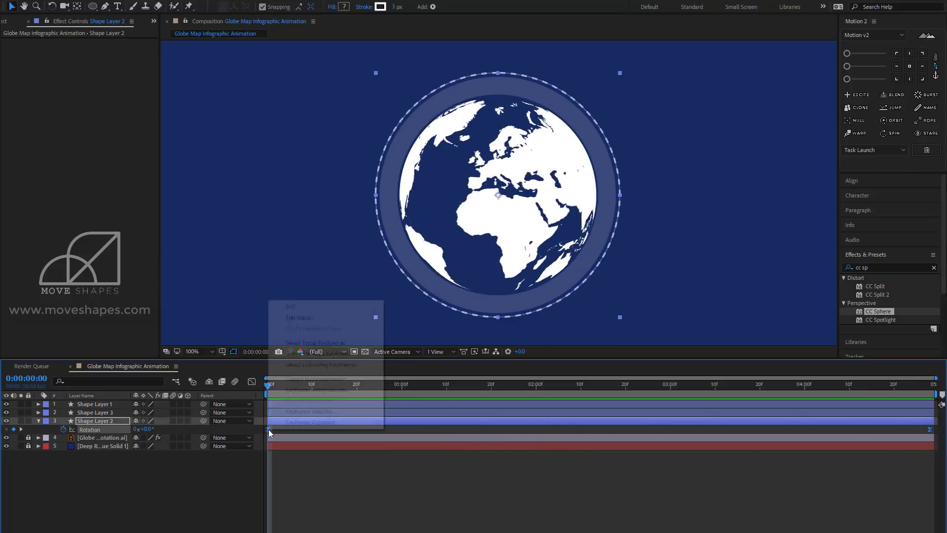
key(Escape)
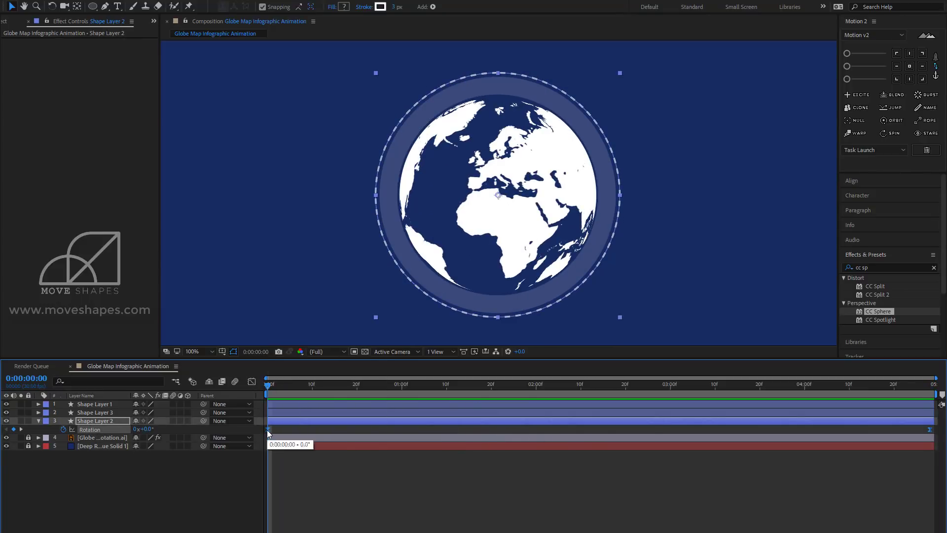
click(442, 458)
Step: Move the dashed ring's -45° Rotation keyframe to about 0:00:02:09 and paste its starting 0° keyframe at 0:00:04:28
drag(268, 384, 258, 412)
click(298, 416)
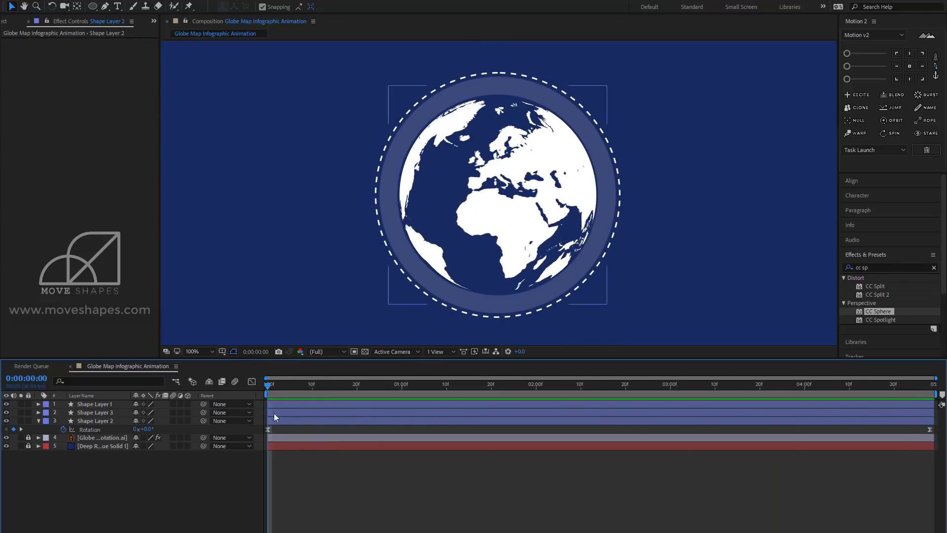
click(565, 420)
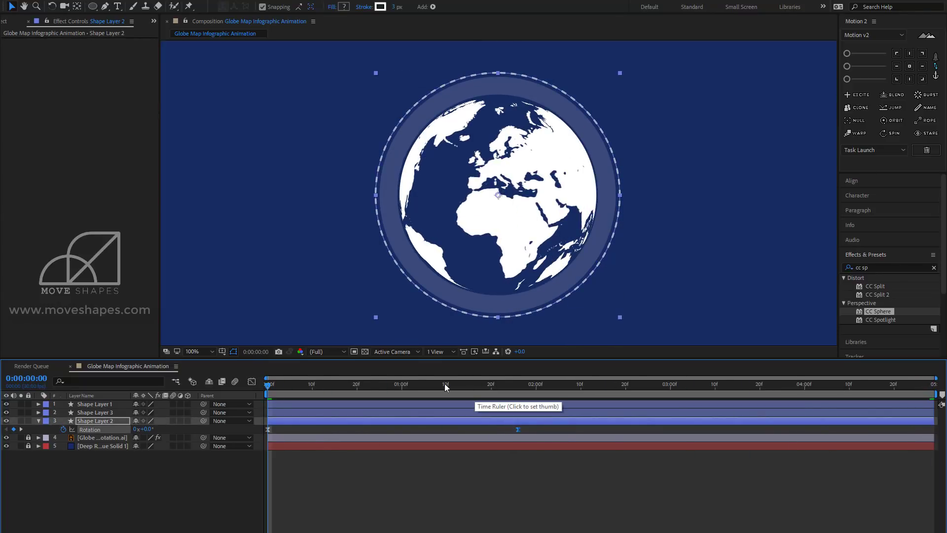
drag(368, 386, 930, 384)
drag(571, 429, 576, 429)
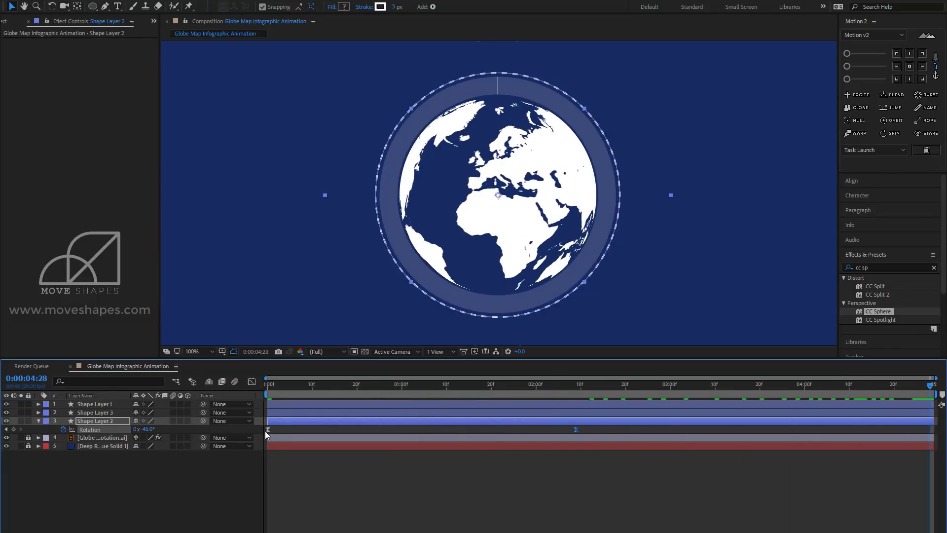
key(ctrl+v)
click(850, 508)
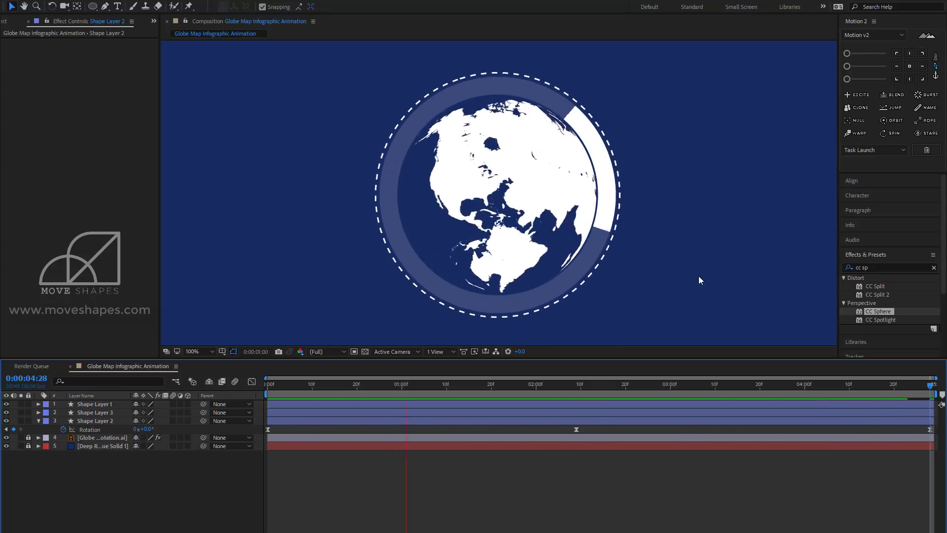
Step: Review the ring rotation, collapse Shape Layer 2's properties and lock all three shape layers
click(277, 390)
drag(277, 392, 846, 385)
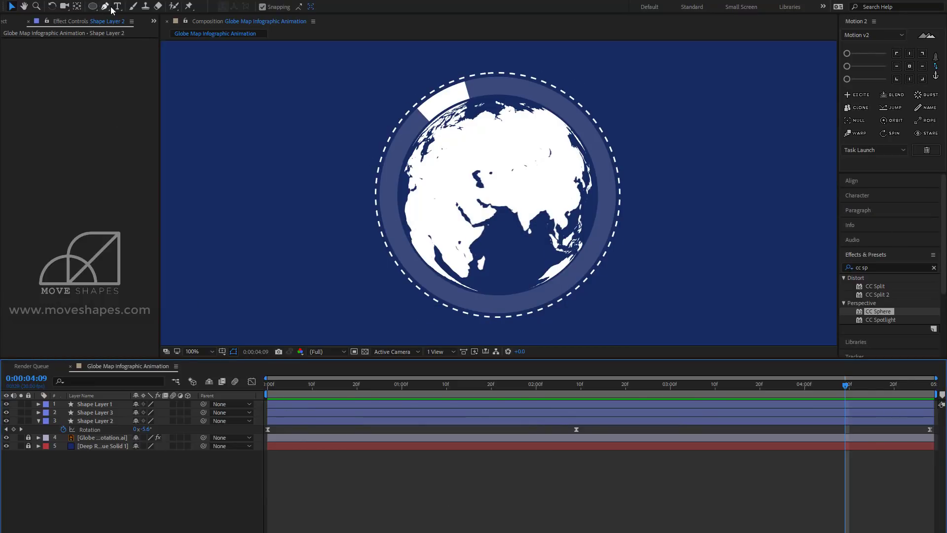
click(39, 421)
drag(27, 404, 28, 421)
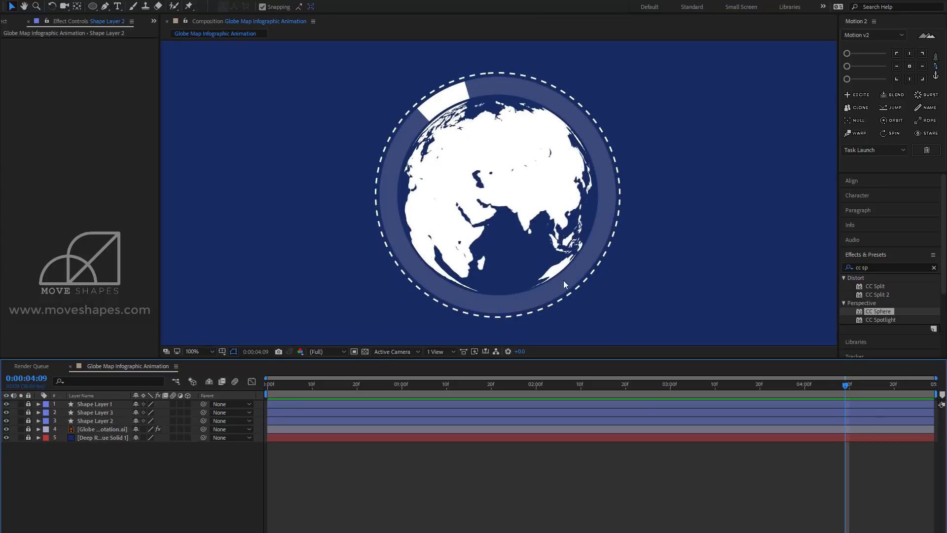
Step: Add a text layer over the globe at 0:00:01:19 beginning with "www"
drag(311, 383, 641, 436)
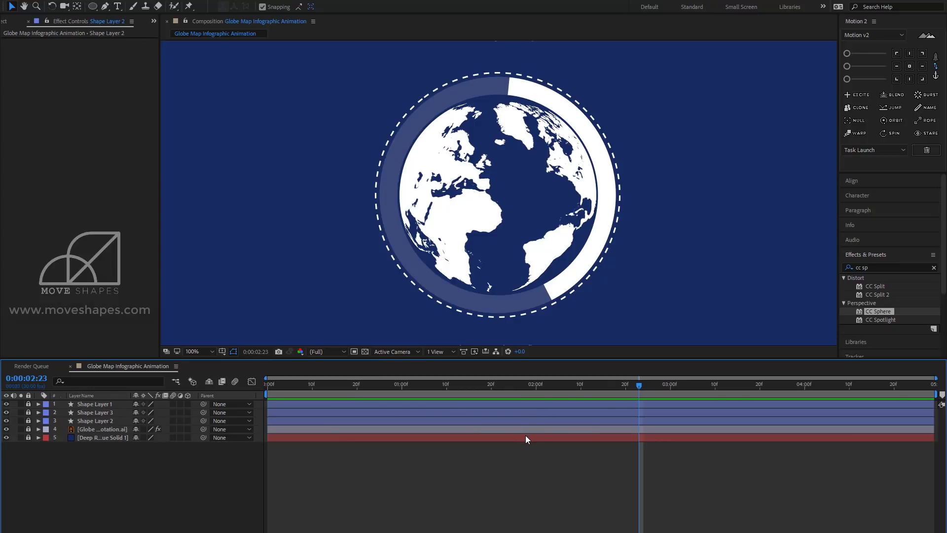
drag(406, 383, 487, 405)
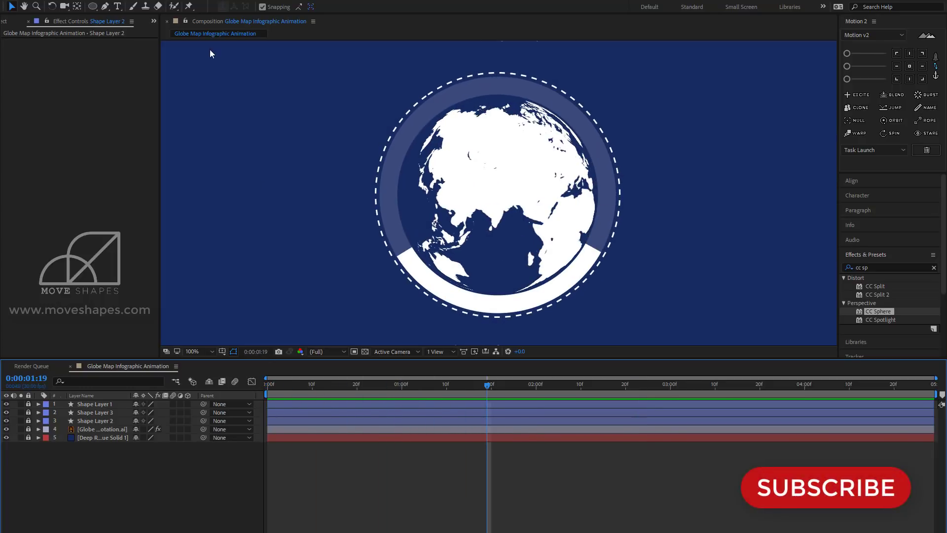
key(ctrl+t)
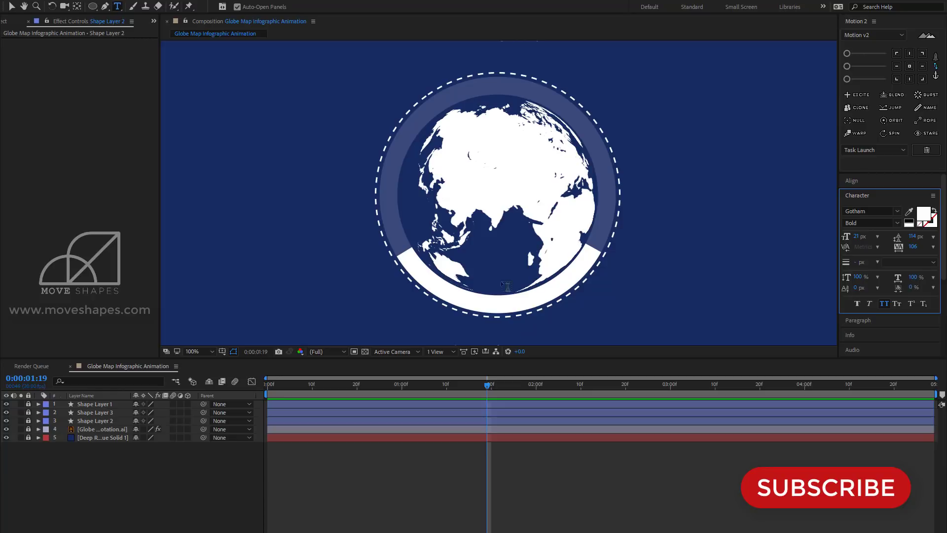
click(493, 211)
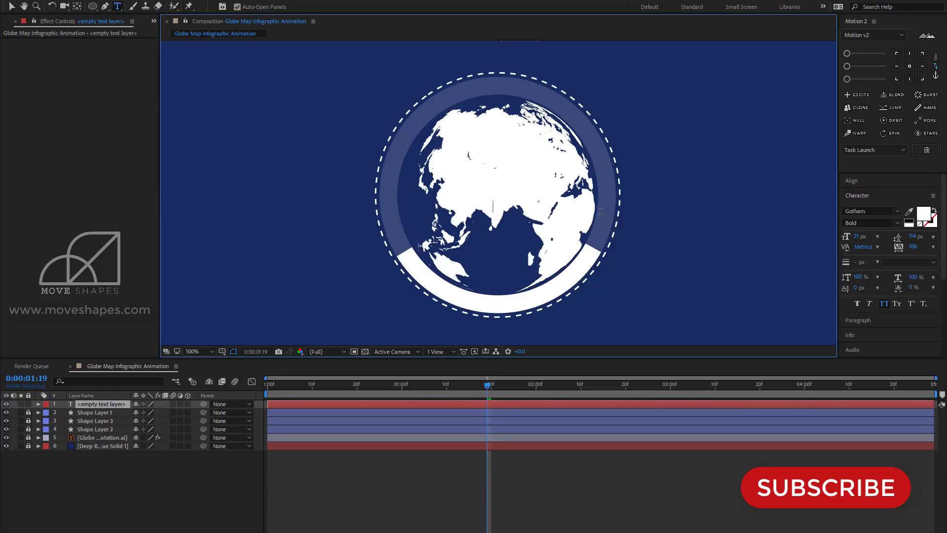
text(www)
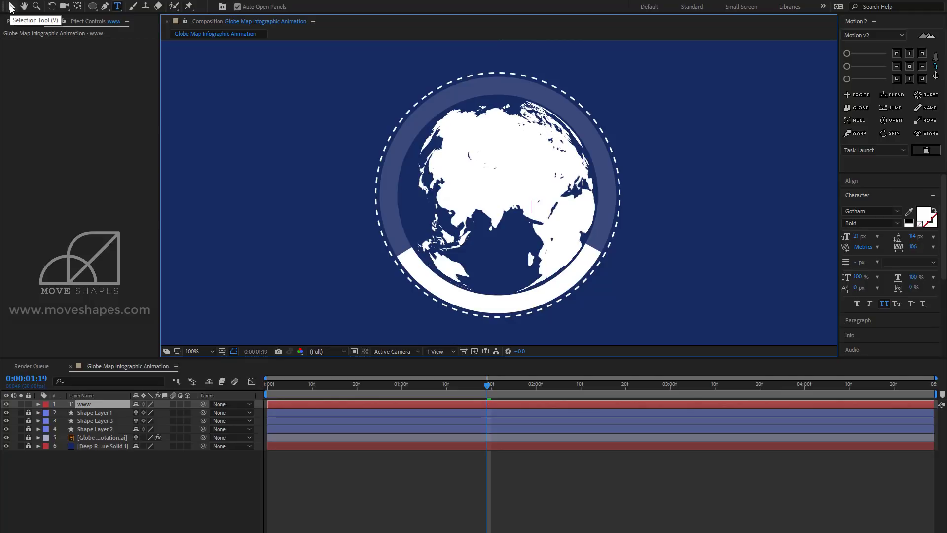
click(9, 7)
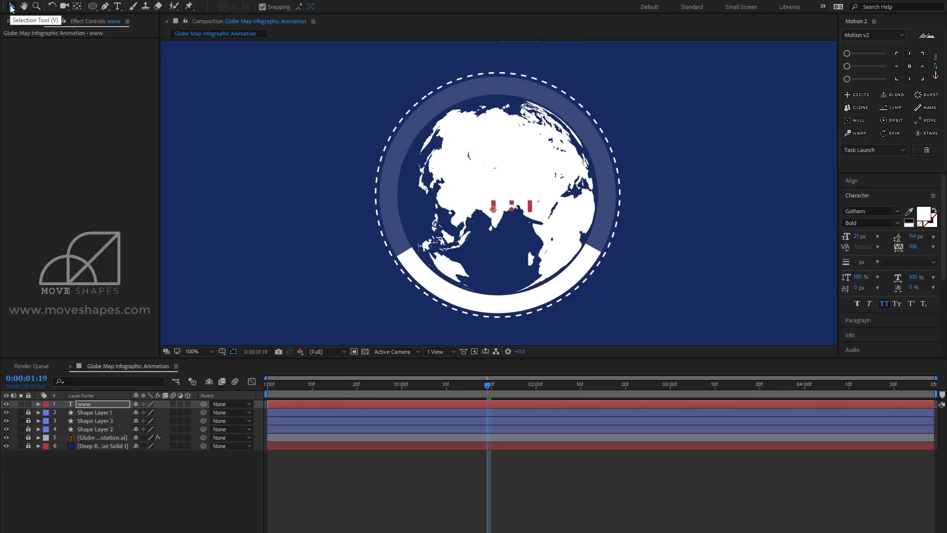
drag(6, 438, 6, 412)
key(ctrl+t)
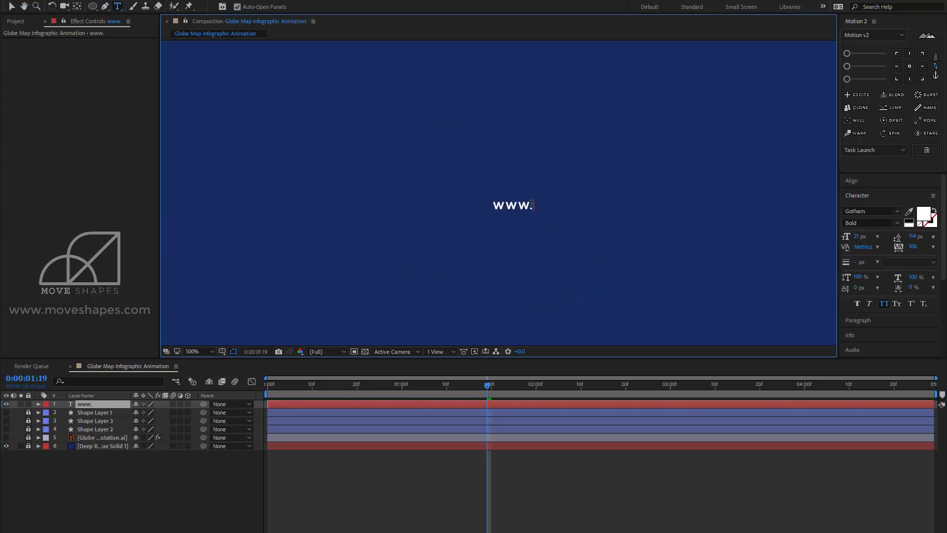
text(moveshapes)
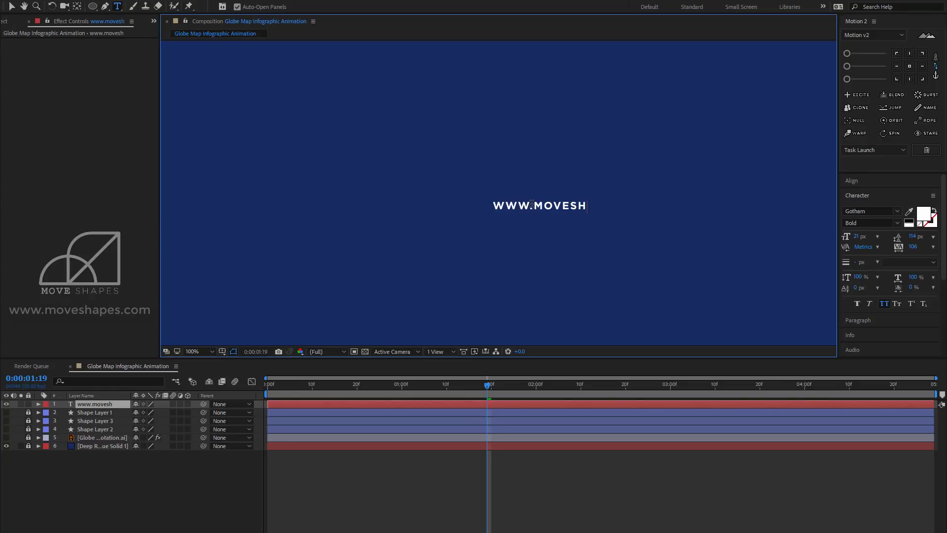
text(.com)
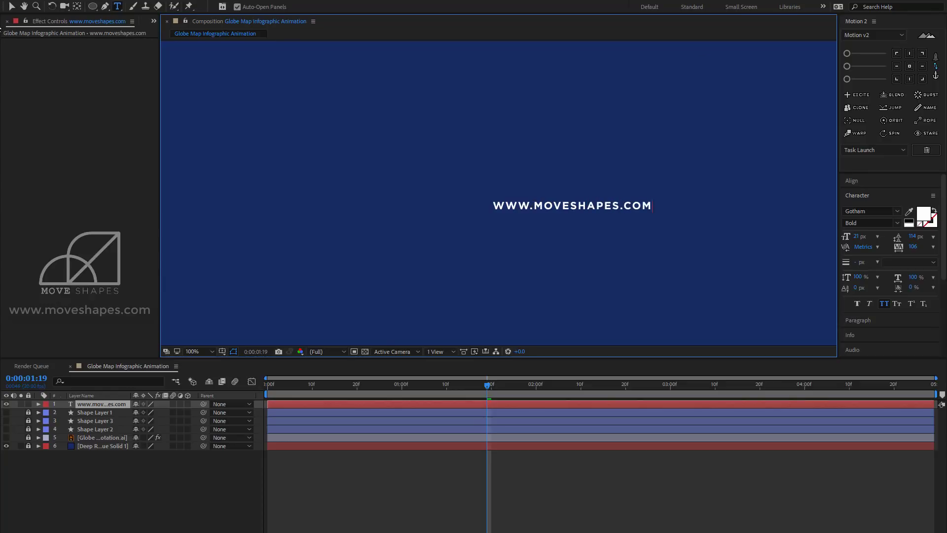
click(12, 6)
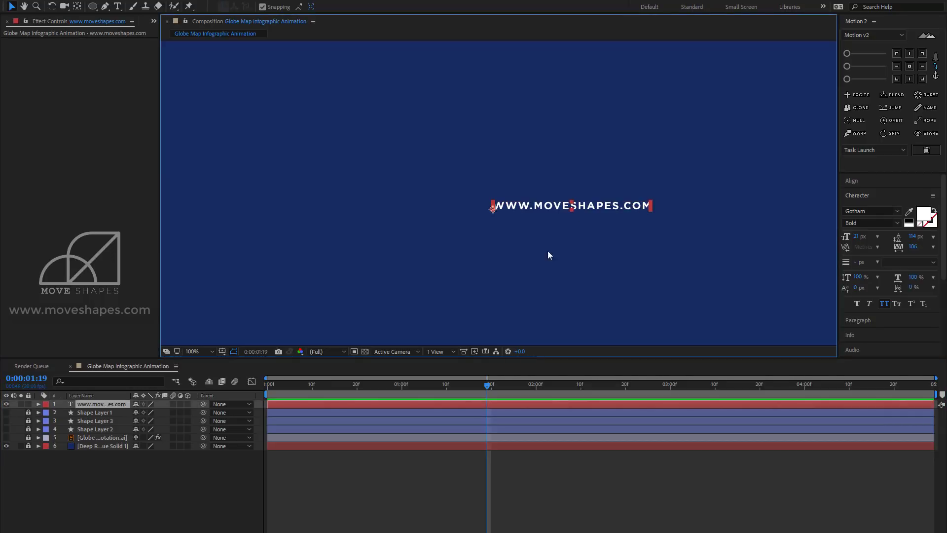
Step: Center the text horizontally and vertically in the composition and move its anchor point to the middle of the text
click(853, 181)
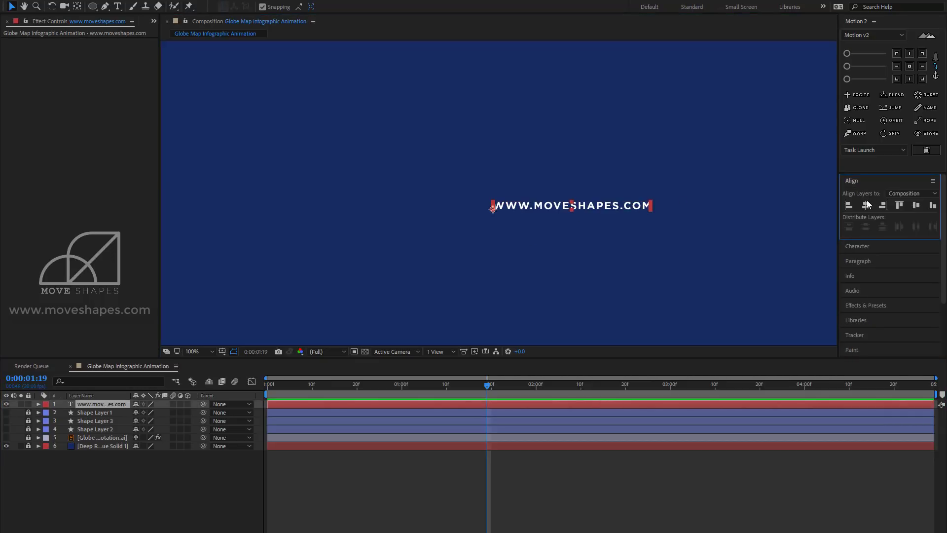
click(865, 205)
click(915, 206)
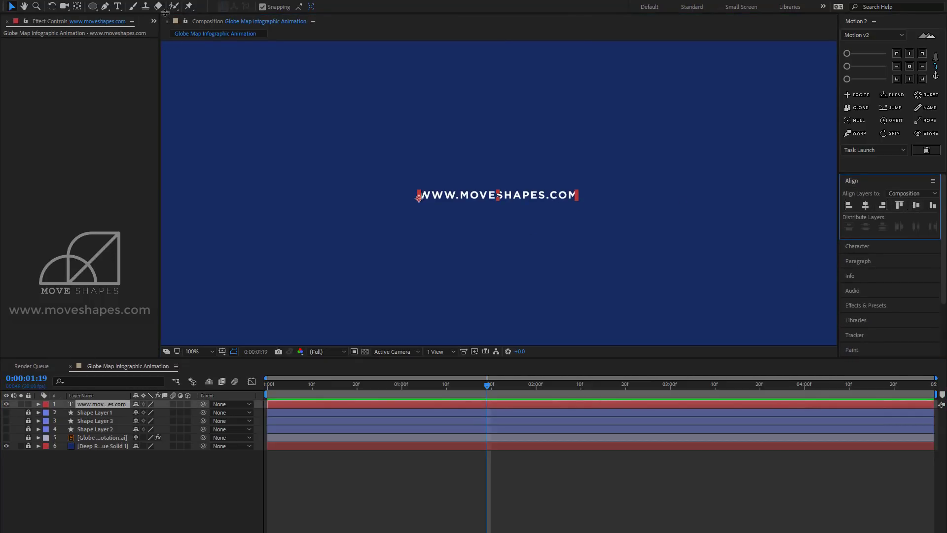
click(77, 6)
drag(418, 198, 499, 199)
key(v)
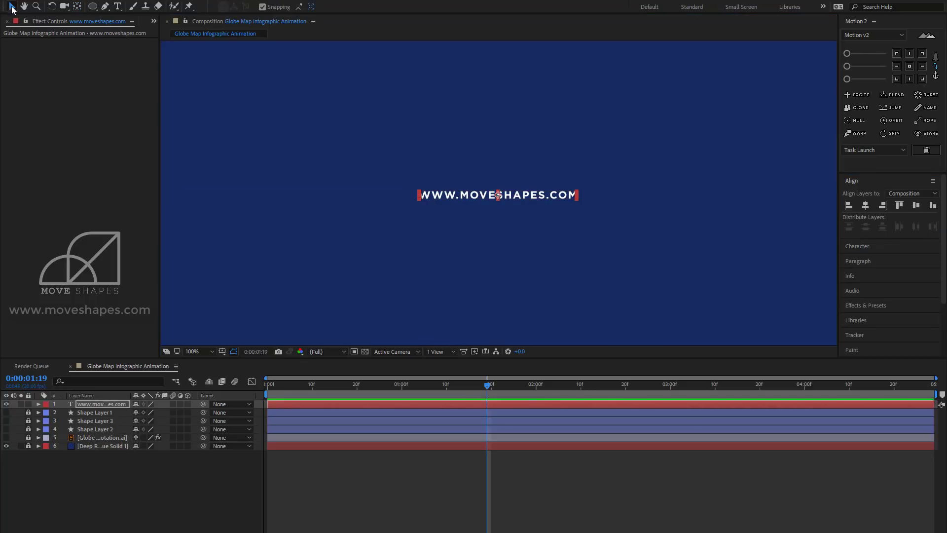
click(871, 208)
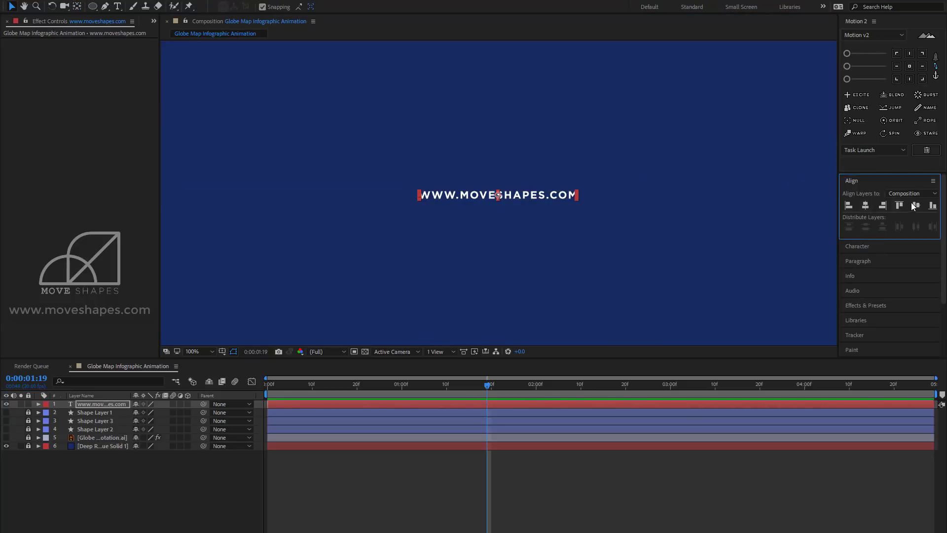
Step: Make the globe layer and the three shape layers visible again
click(456, 498)
click(6, 437)
click(6, 429)
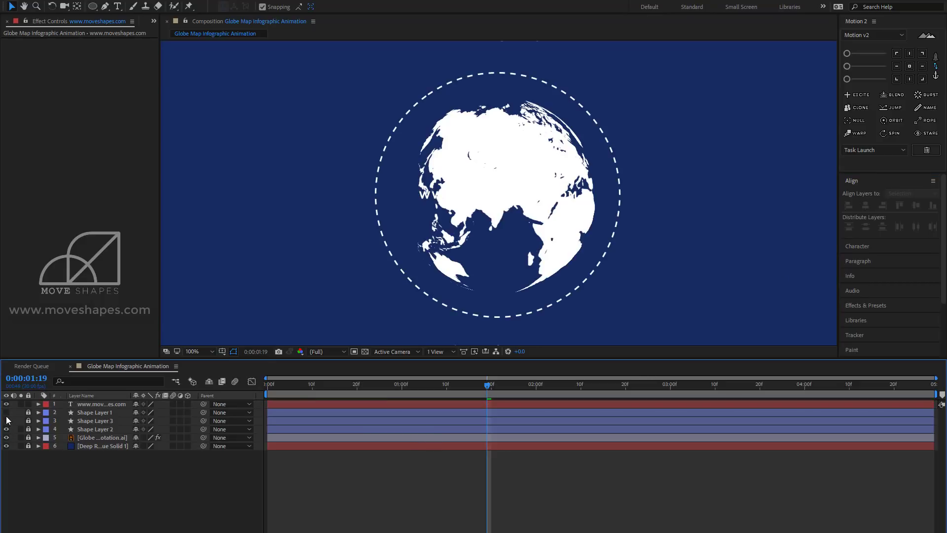
click(427, 406)
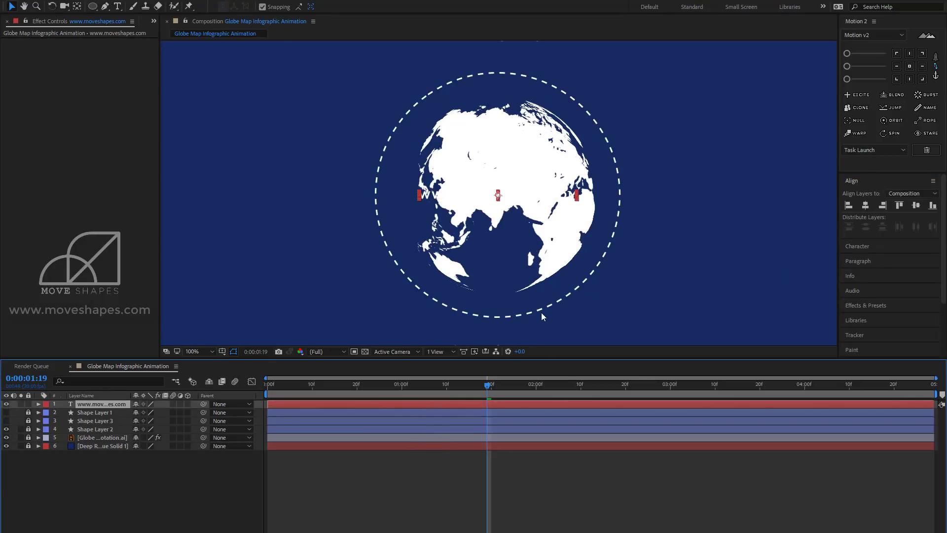
click(539, 502)
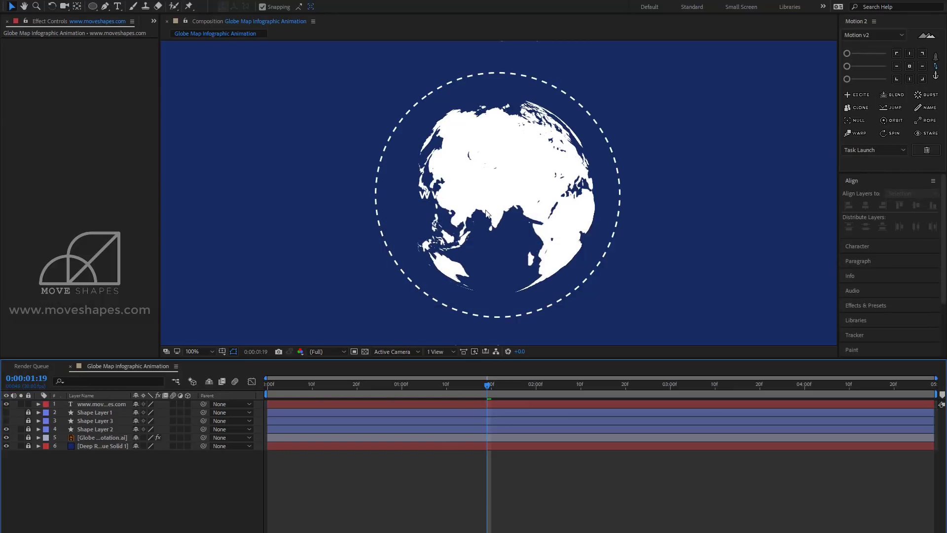
click(475, 196)
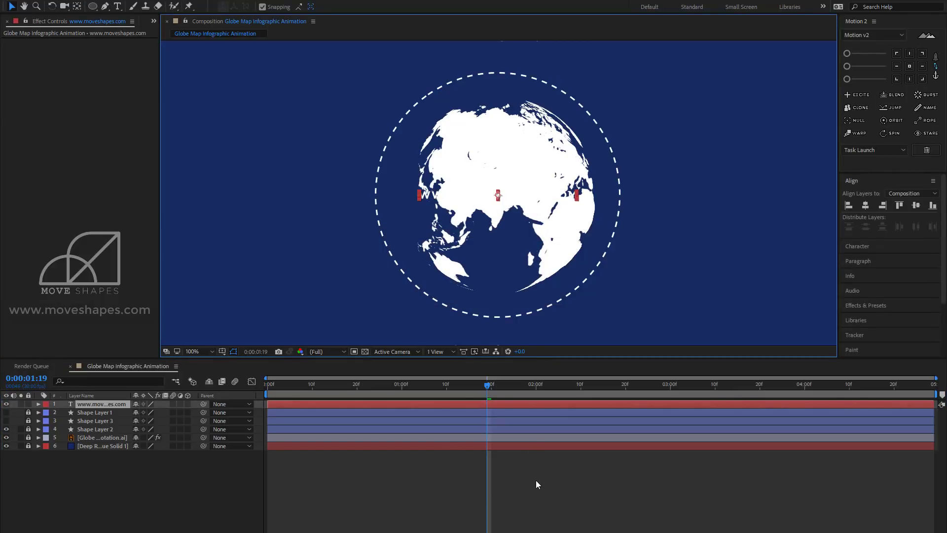
drag(437, 390, 271, 384)
drag(7, 429, 10, 415)
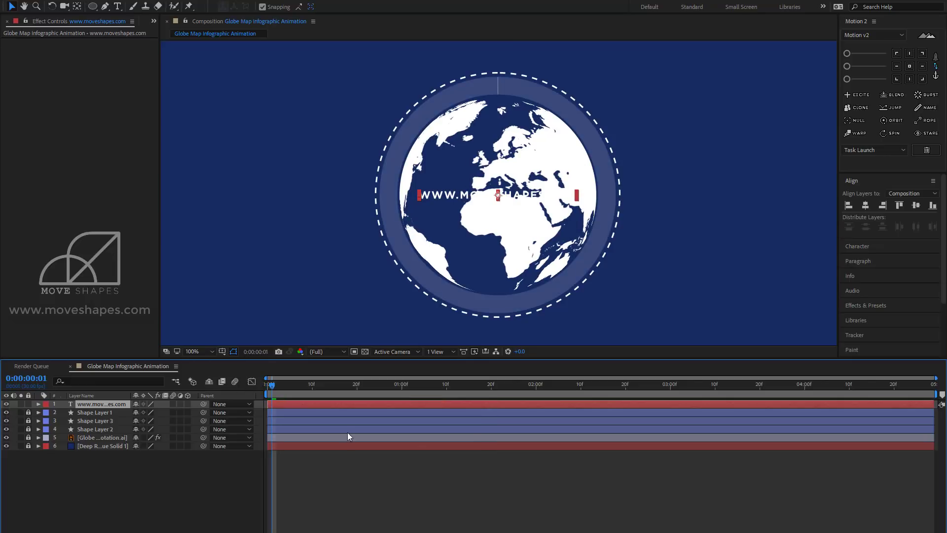
Step: Draw a circular mask on the text layer just outside the dashed ring and center it around the globe at 0:00:01:18
drag(274, 386, 481, 401)
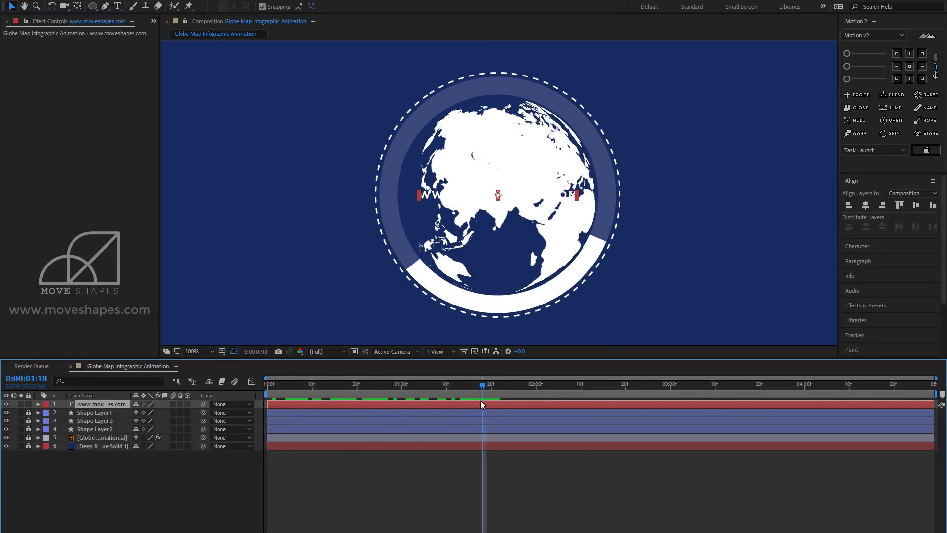
click(92, 6)
click(102, 404)
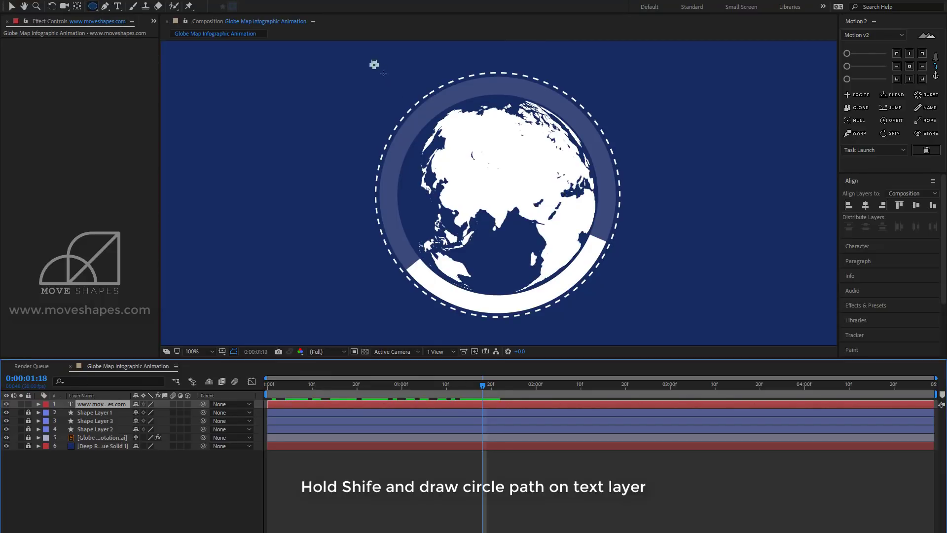
drag(372, 63, 586, 320)
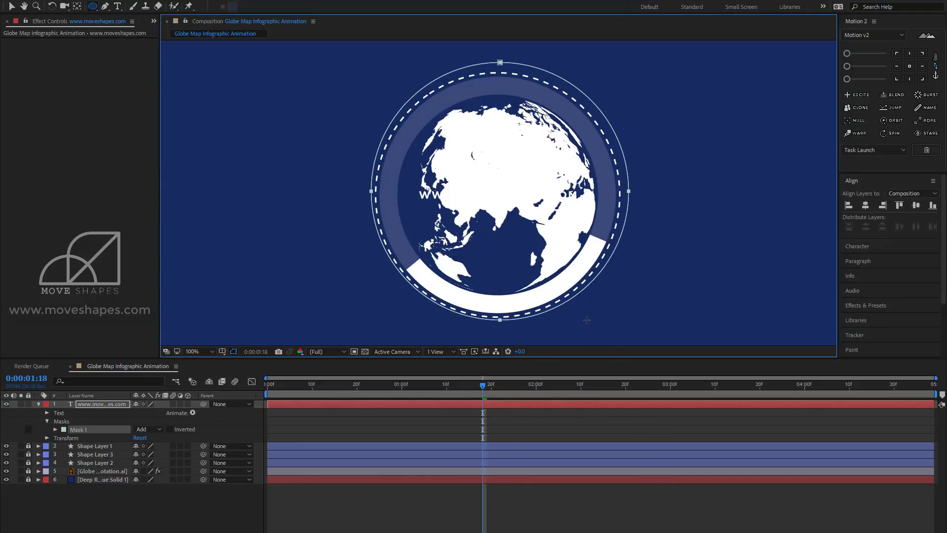
click(11, 6)
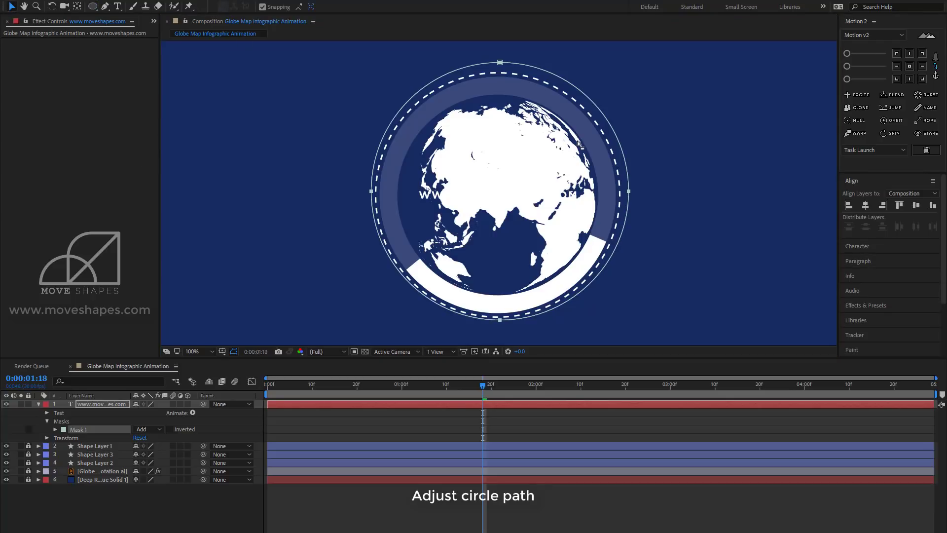
drag(500, 64, 498, 69)
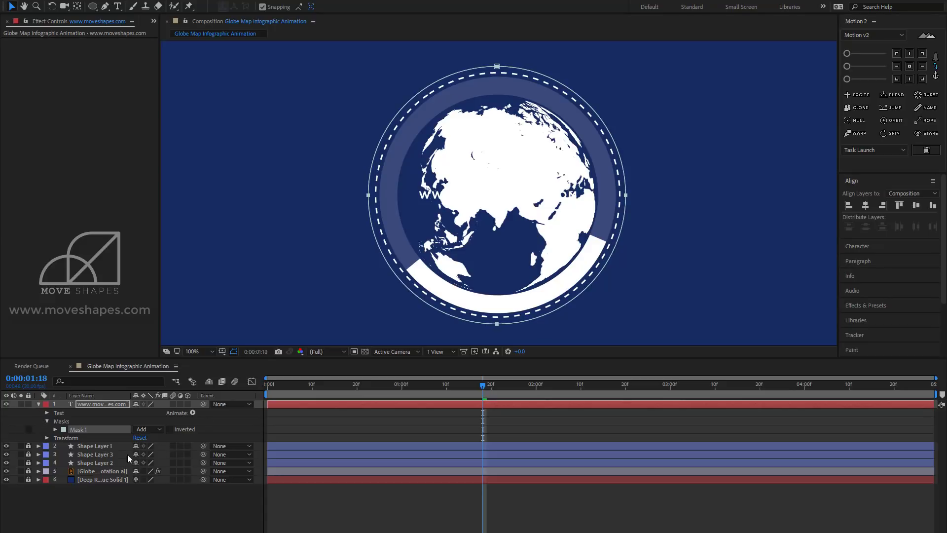
Step: Make the website text follow Mask 1 as its path and set its First Margin to about 666 so it curves under the globe
click(48, 419)
click(49, 419)
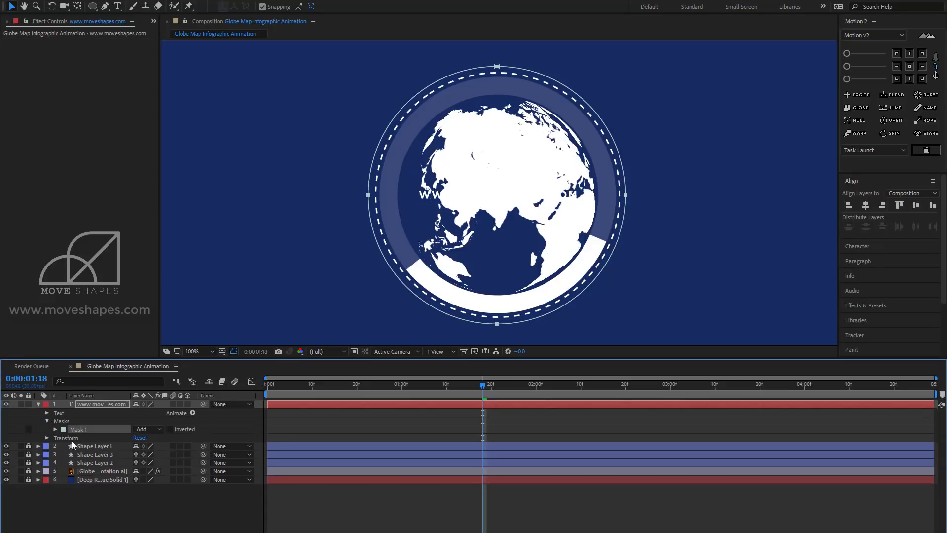
click(47, 413)
click(48, 446)
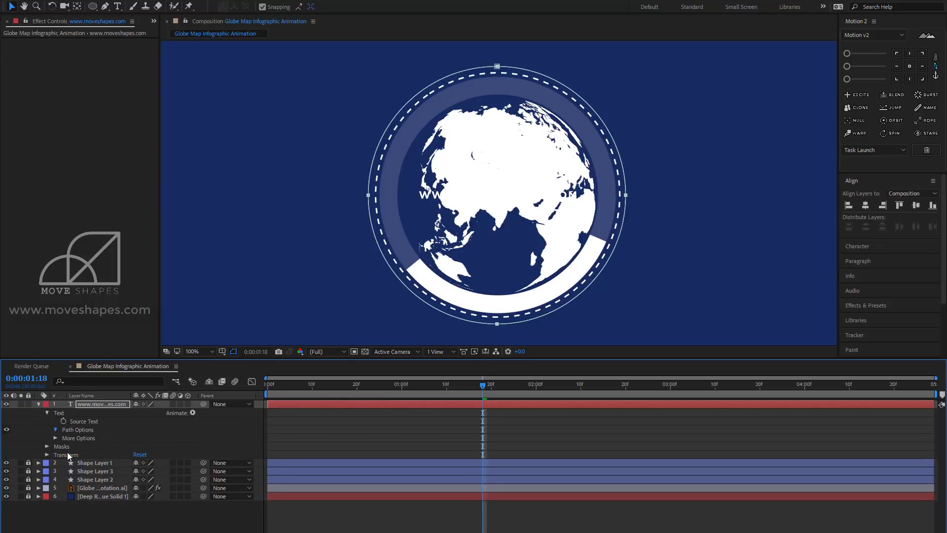
click(55, 446)
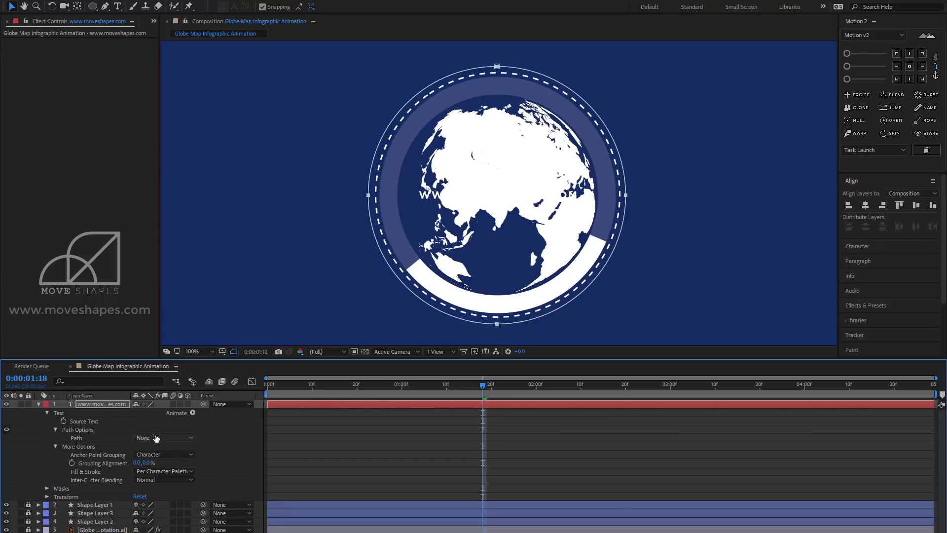
click(156, 438)
click(153, 454)
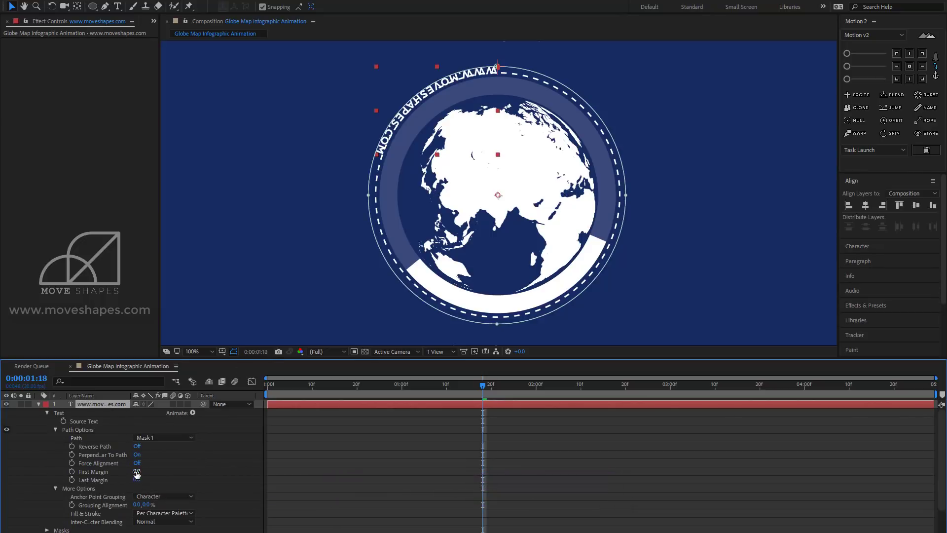
drag(137, 471, 492, 498)
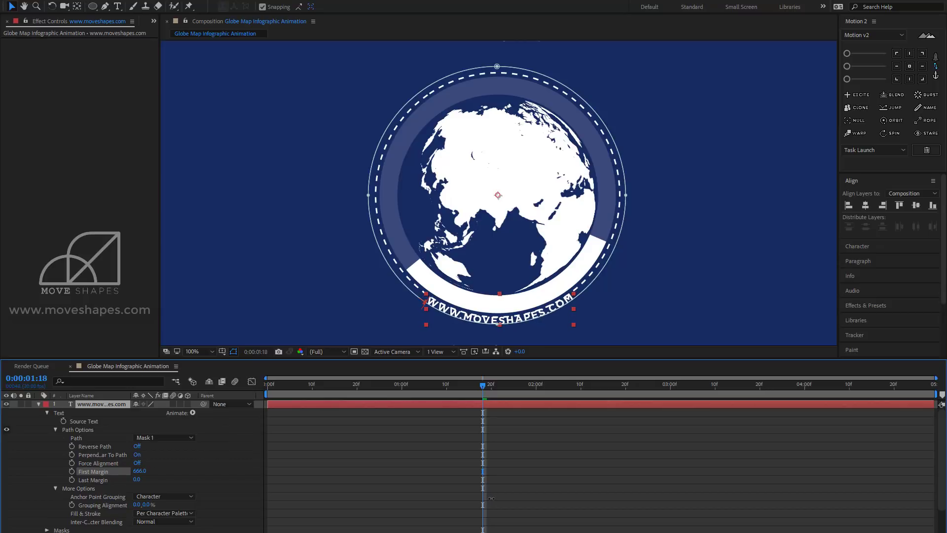
Step: Unlock the three shape layers and enlarge the ellipse path of the dashed ring in Shape Layer 2 to 541 by 541
click(38, 404)
drag(27, 412, 28, 429)
click(102, 429)
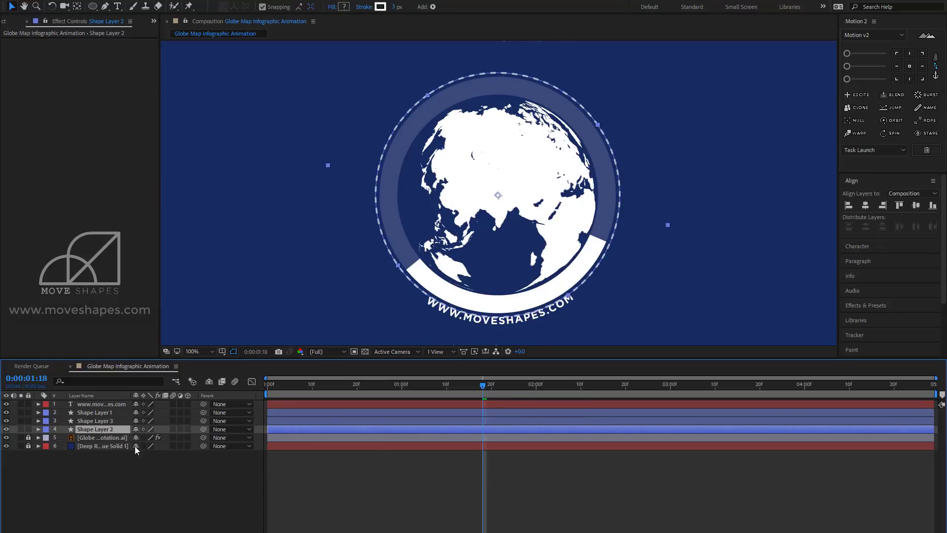
click(38, 429)
click(47, 445)
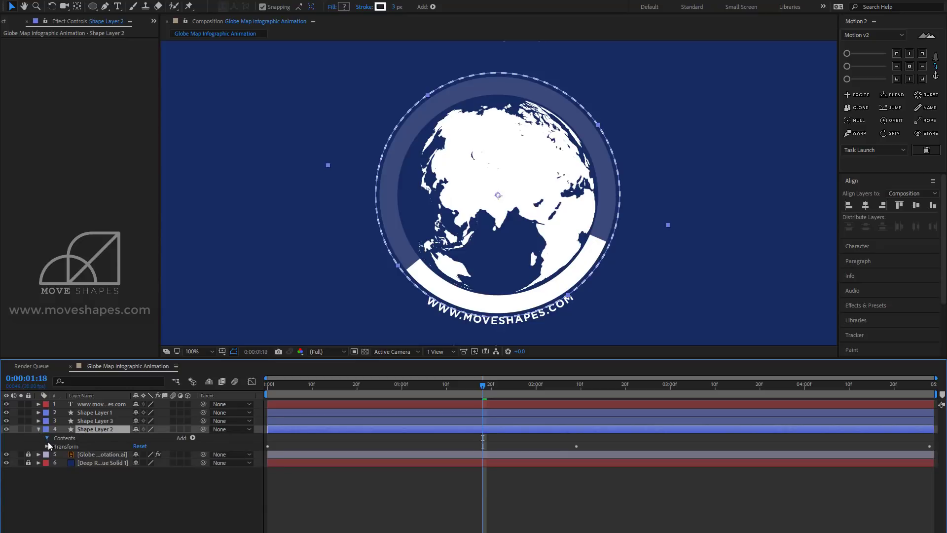
click(47, 438)
click(55, 446)
drag(156, 454, 188, 454)
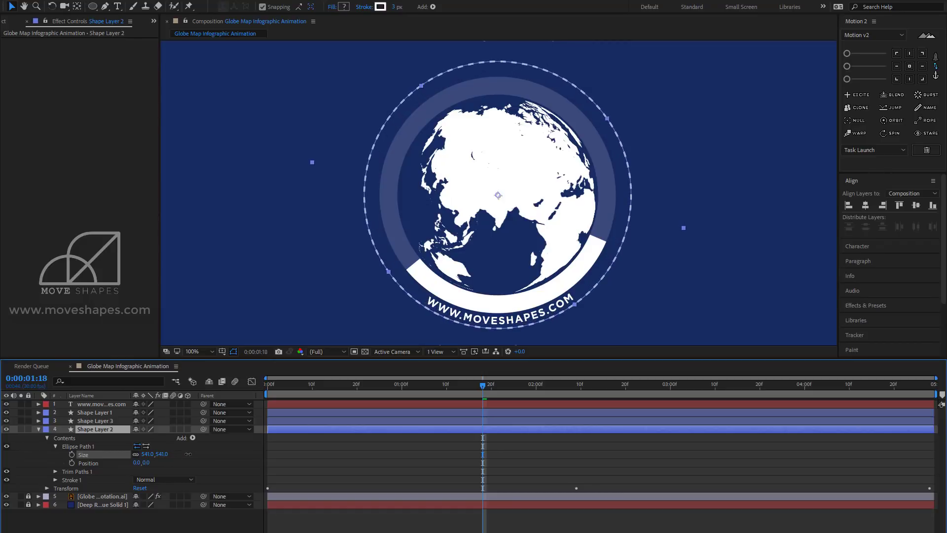
Step: Set the Dash value of Shape Layer 2's stroke to 11 and deselect the layer
click(56, 480)
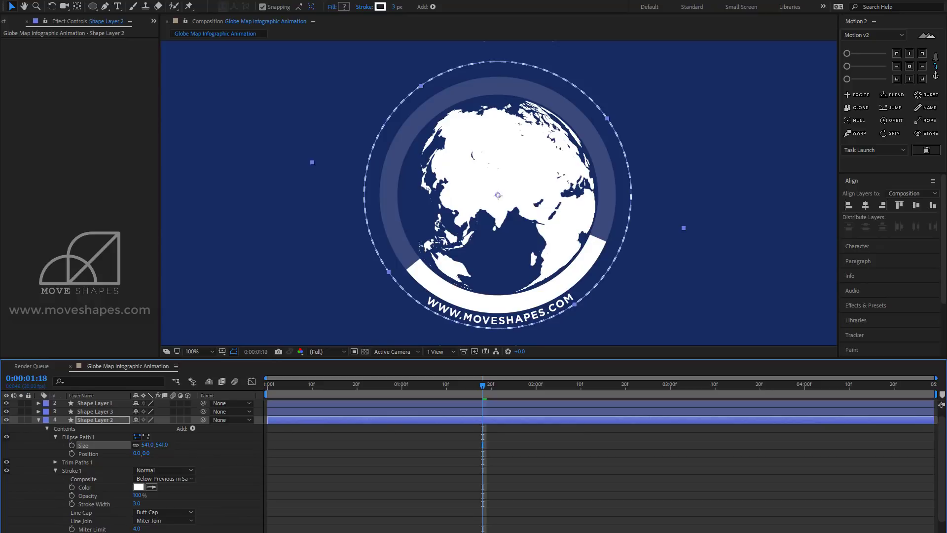
scroll(132, 464, down, 1)
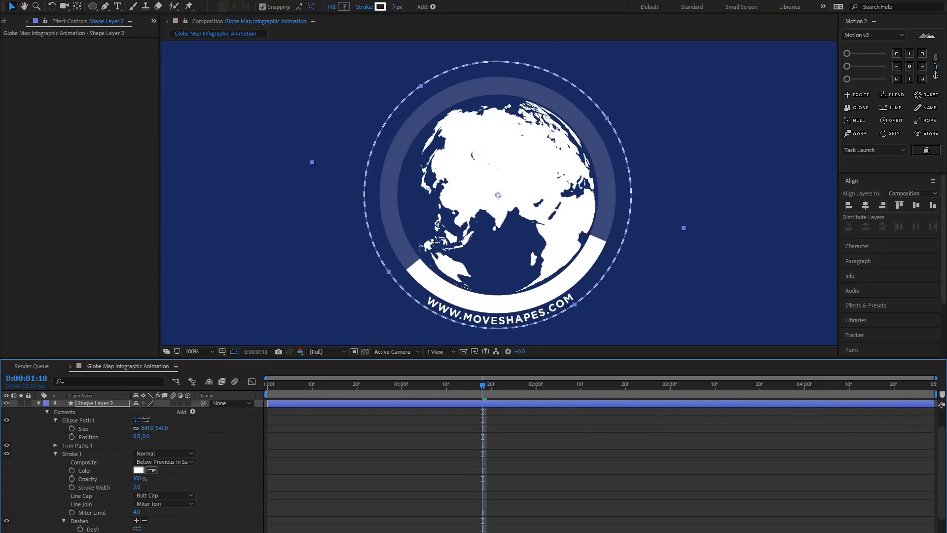
drag(137, 528, 137, 528)
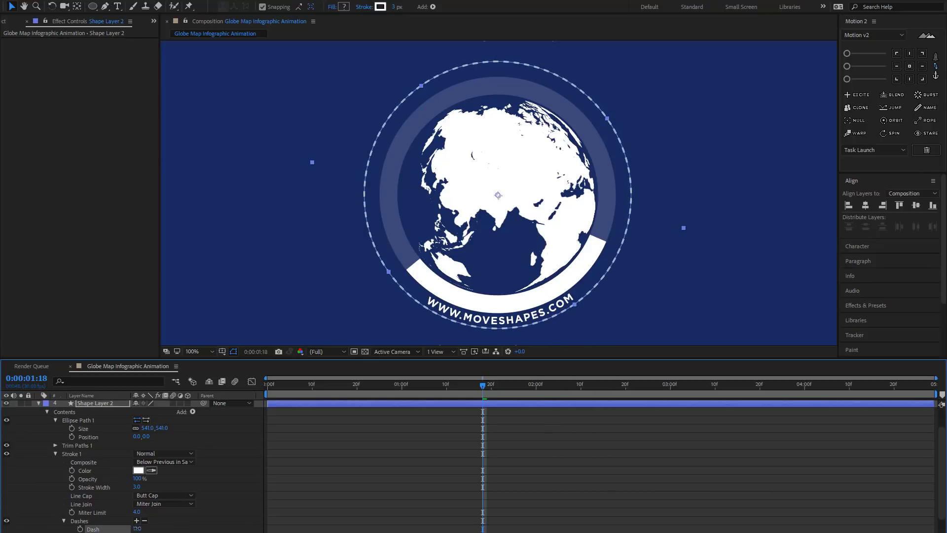
click(449, 464)
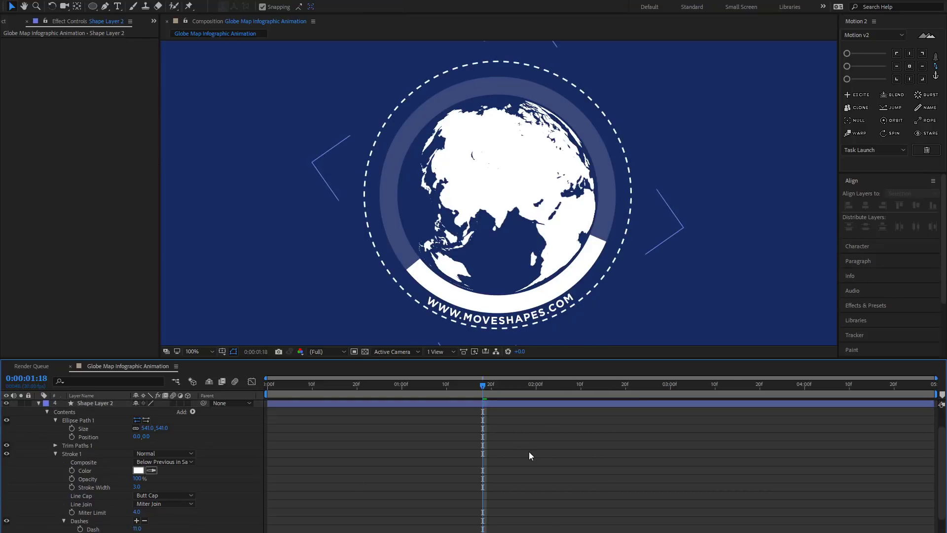
Step: Check the whole composition at 50% and 100% magnification and play a preview of the animation
key(comma)
key(comma)
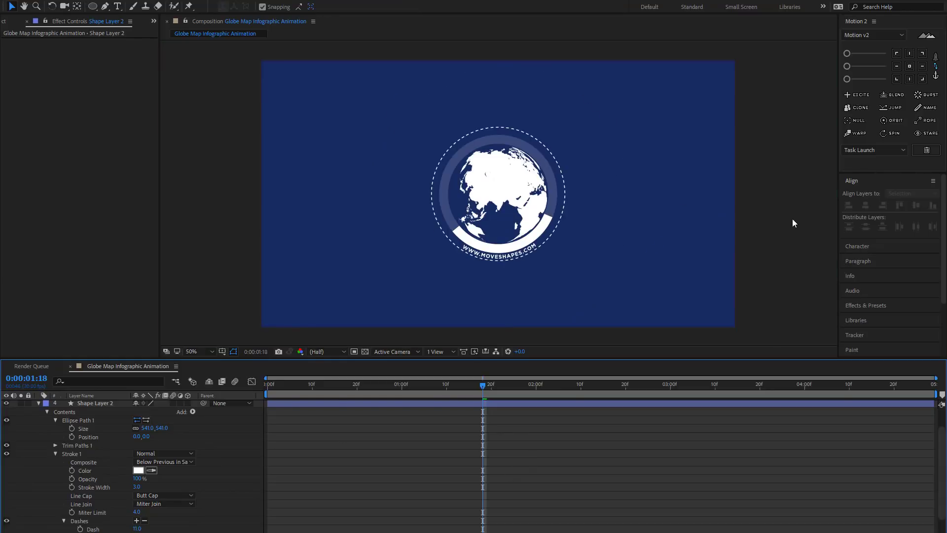
key(period)
key(period)
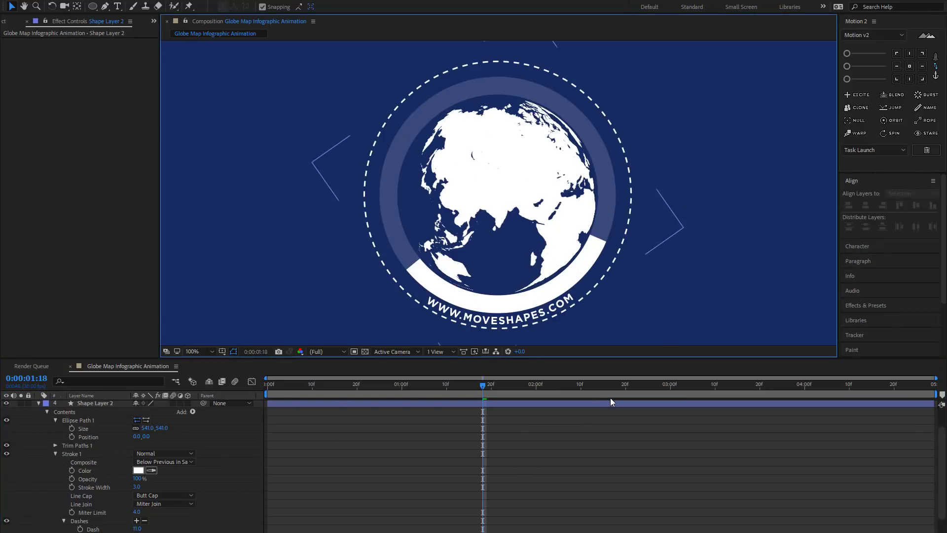
key(space)
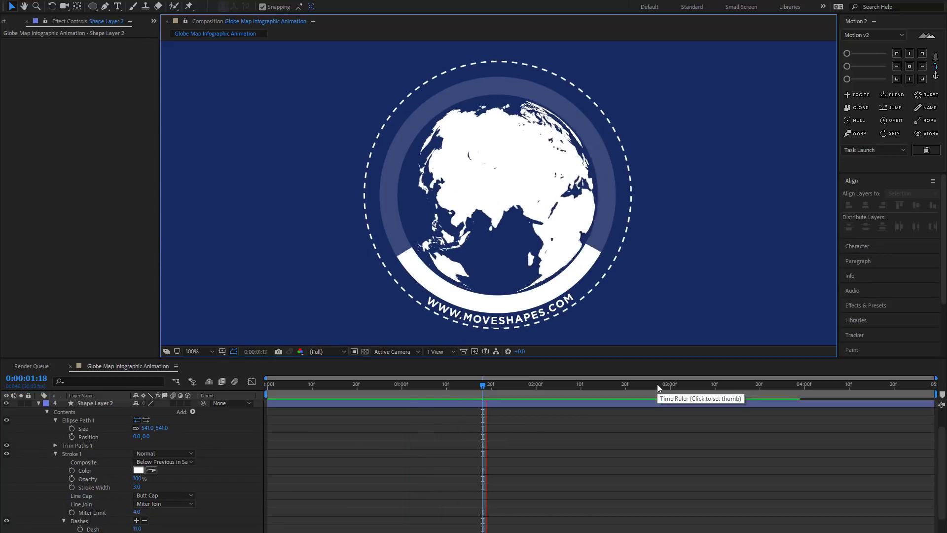